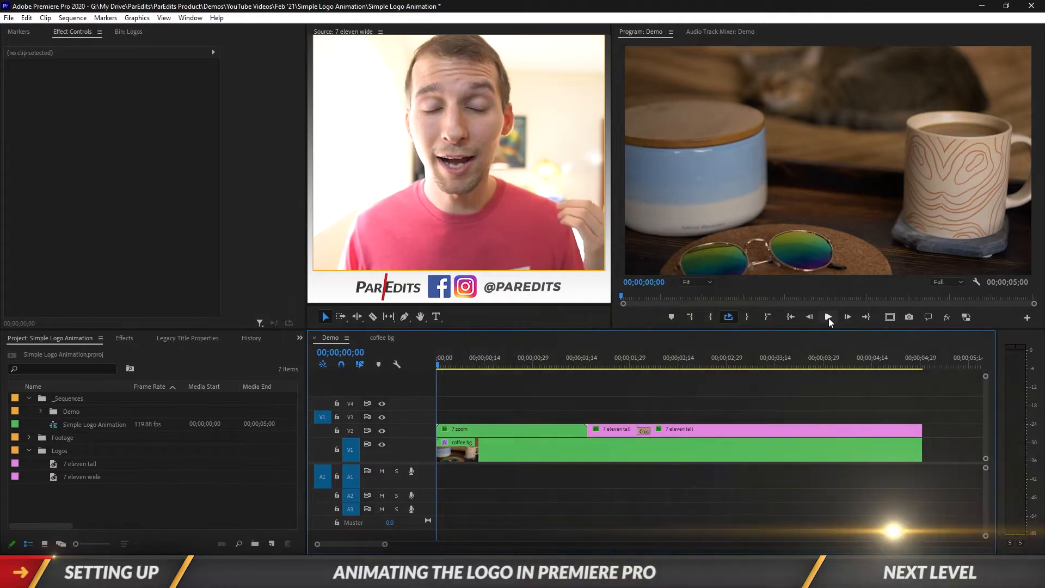
# Step: Play back the finished logo animation in the Demo sequence
pyautogui.click(828, 318)
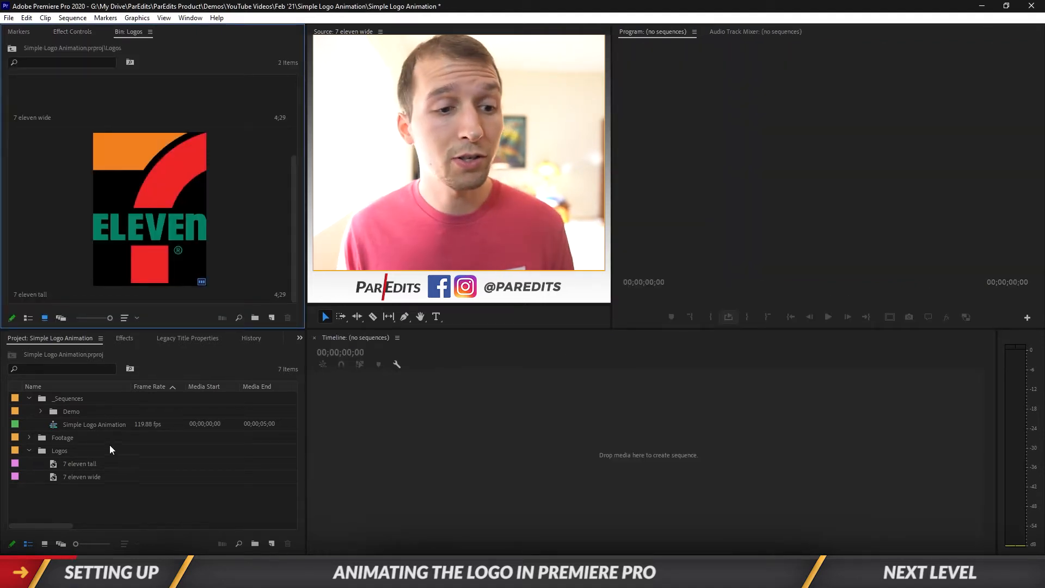
# Step: Open the Simple Logo Animation sequence and look over the wide and tall 7 eleven logos in the Logos bin
pyautogui.doubleClick(54, 426)
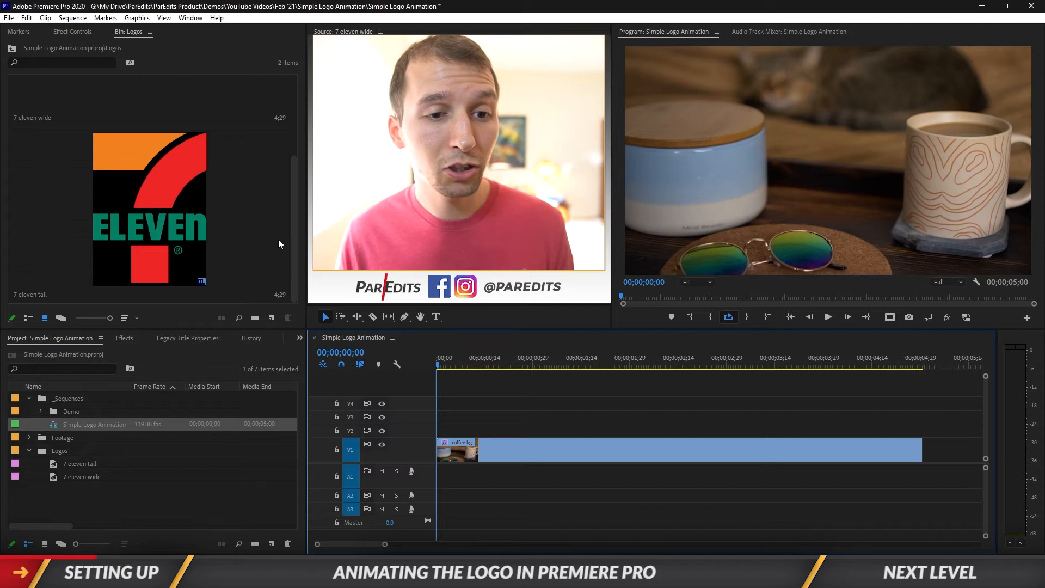
pyautogui.moveTo(293, 242); pyautogui.dragTo(293, 166)
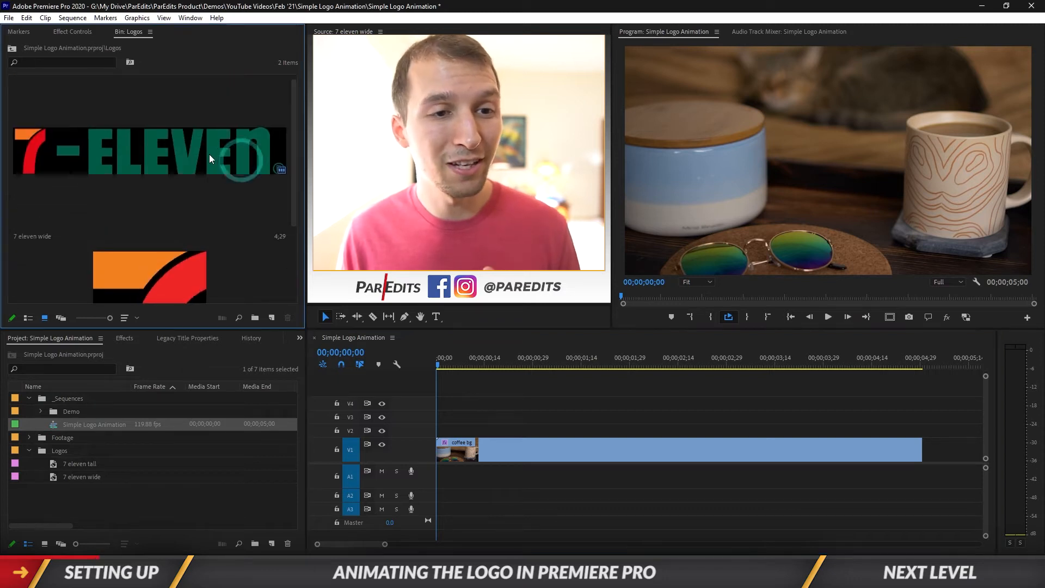
pyautogui.click(133, 161)
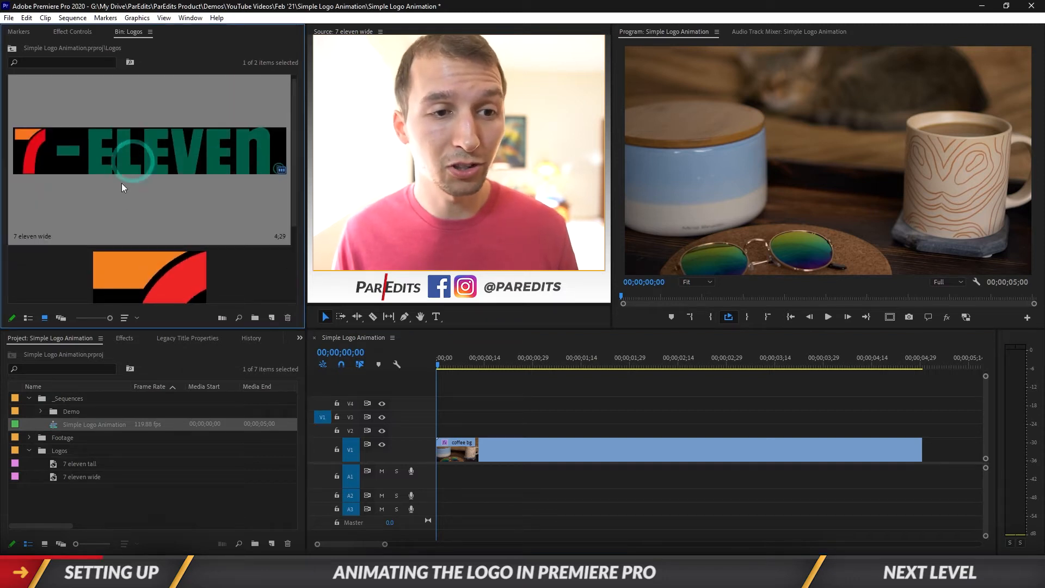
pyautogui.click(206, 512)
pyautogui.hotkey('ctrl', 'z')
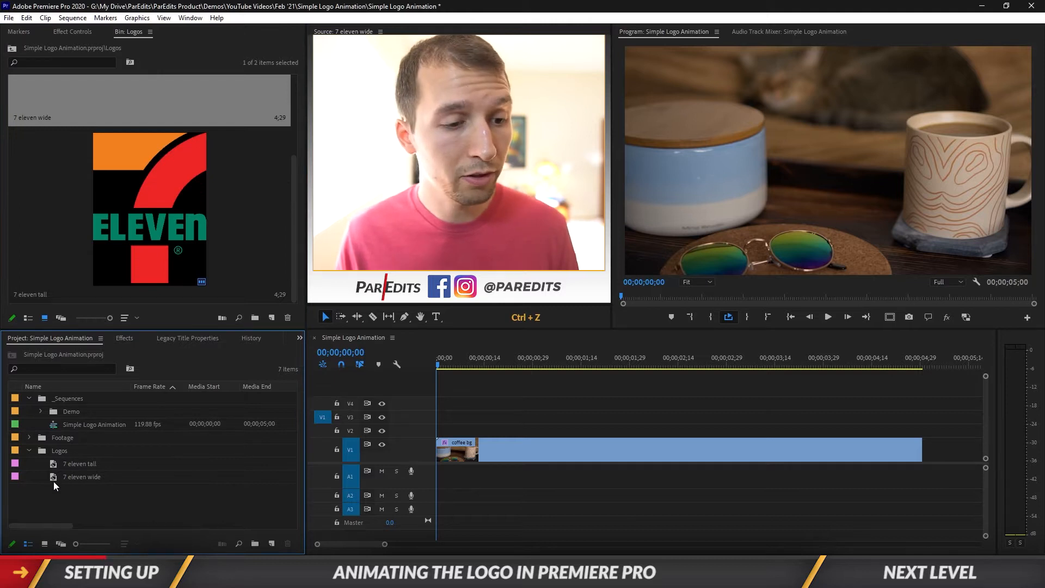
# Step: Place the 7 eleven tall logo on V2 and the 7 eleven wide logo on V3, both at the sequence start
pyautogui.moveTo(54, 467); pyautogui.dragTo(499, 436)
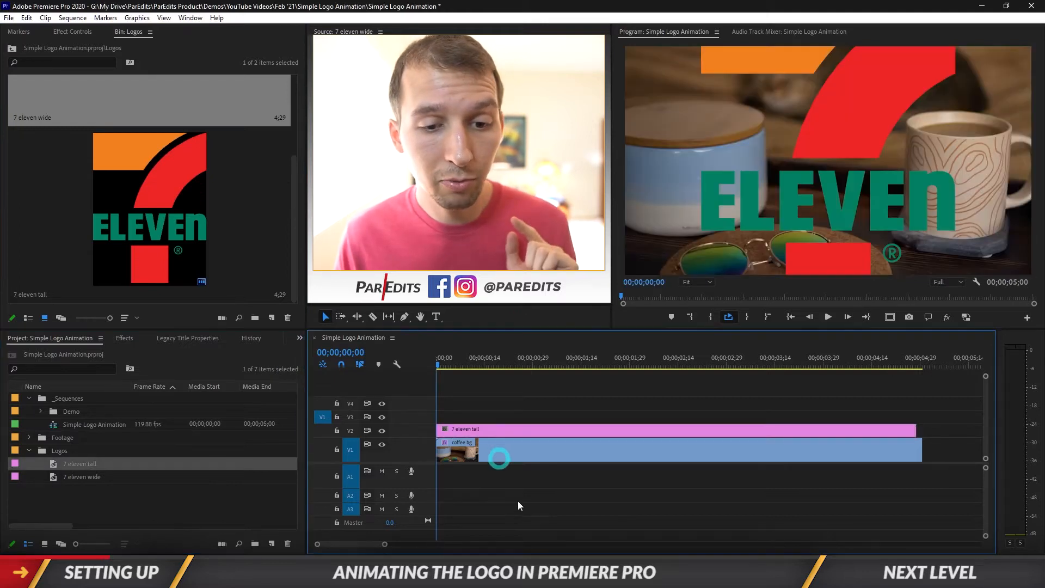
pyautogui.moveTo(66, 472); pyautogui.dragTo(441, 423)
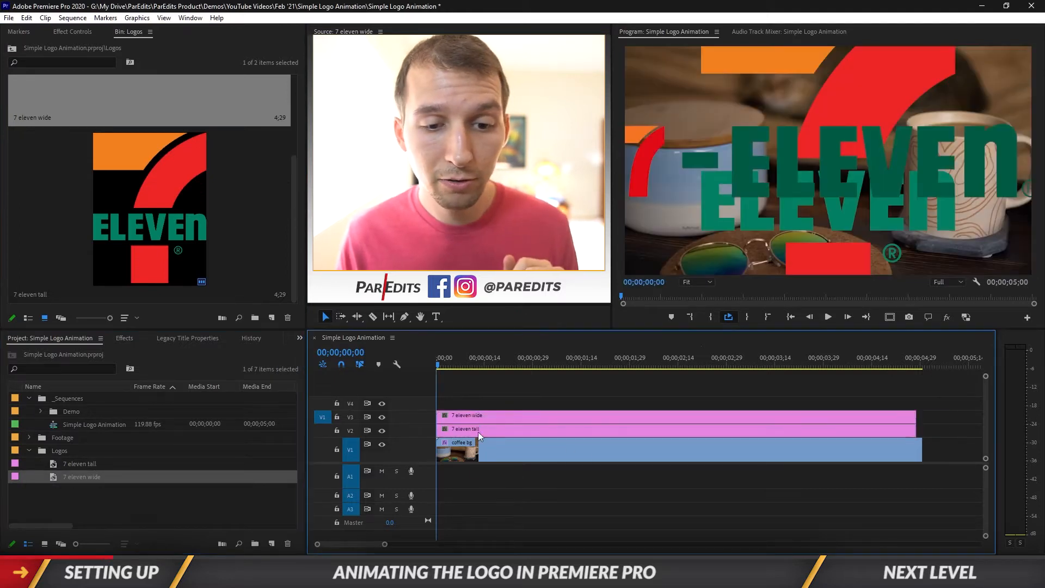
# Step: Stack the tall logo clip on V3 above the wide logo and set the tall logo's scale to 28
pyautogui.click(464, 360)
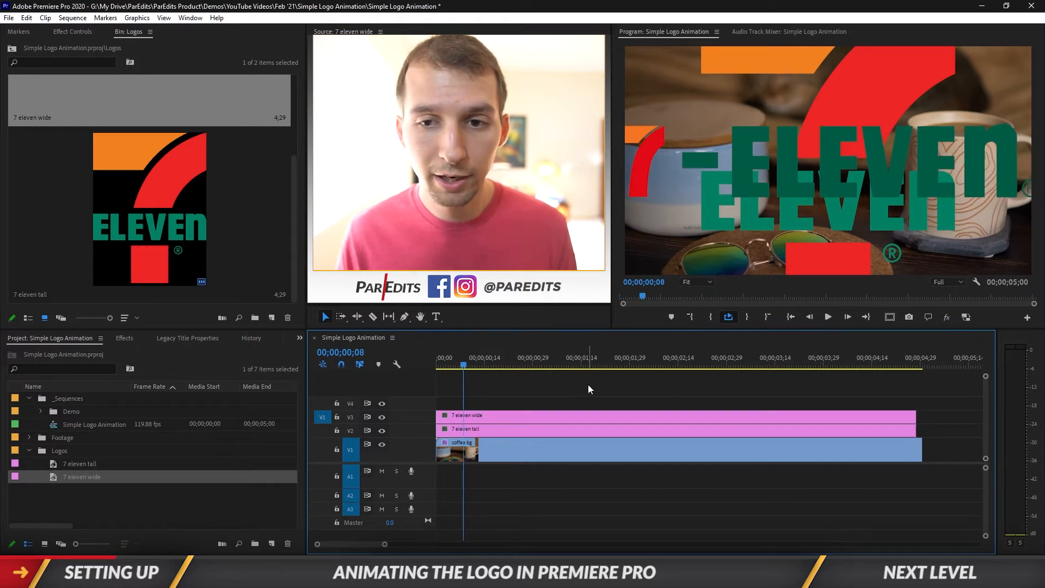
pyautogui.click(488, 427)
pyautogui.click(71, 32)
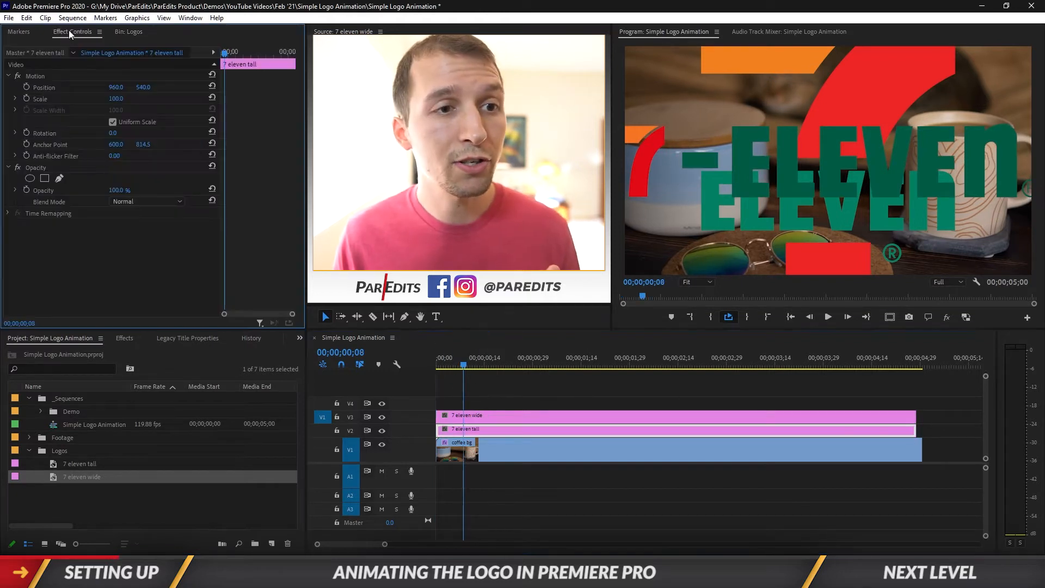
pyautogui.moveTo(116, 101); pyautogui.dragTo(79, 101)
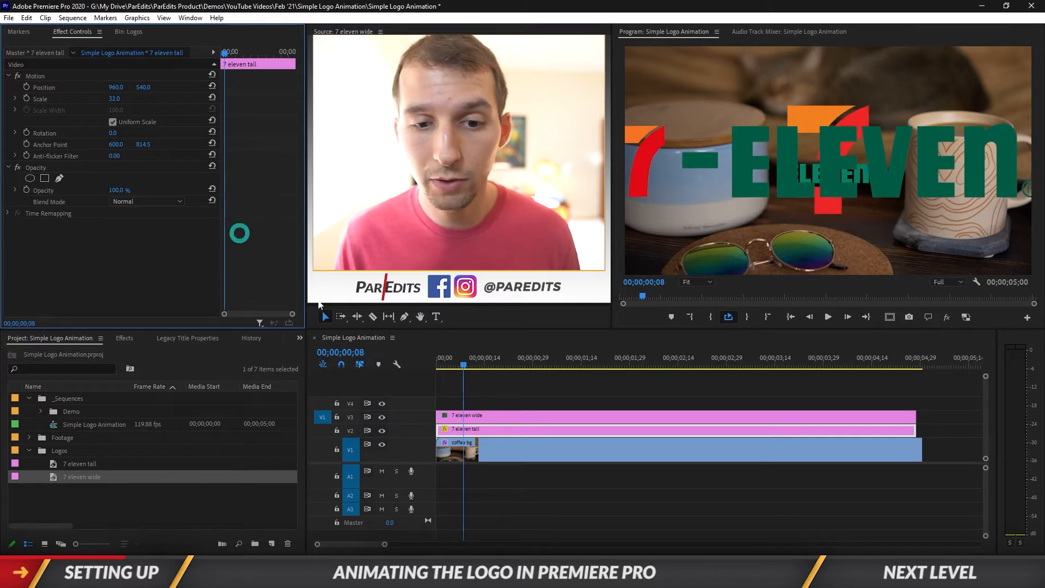
pyautogui.moveTo(462, 417)
pyautogui.mouseDown()
pyautogui.moveTo(462, 428)
pyautogui.moveTo(456, 400)
pyautogui.moveTo(466, 432)
pyautogui.moveTo(472, 417)
pyautogui.mouseUp()
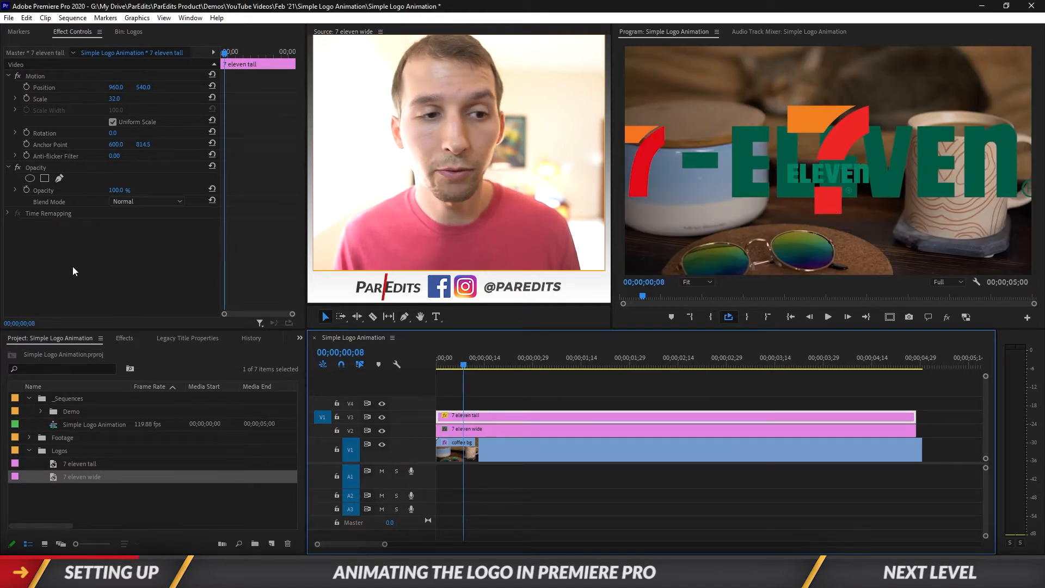
pyautogui.moveTo(109, 101); pyautogui.dragTo(63, 101)
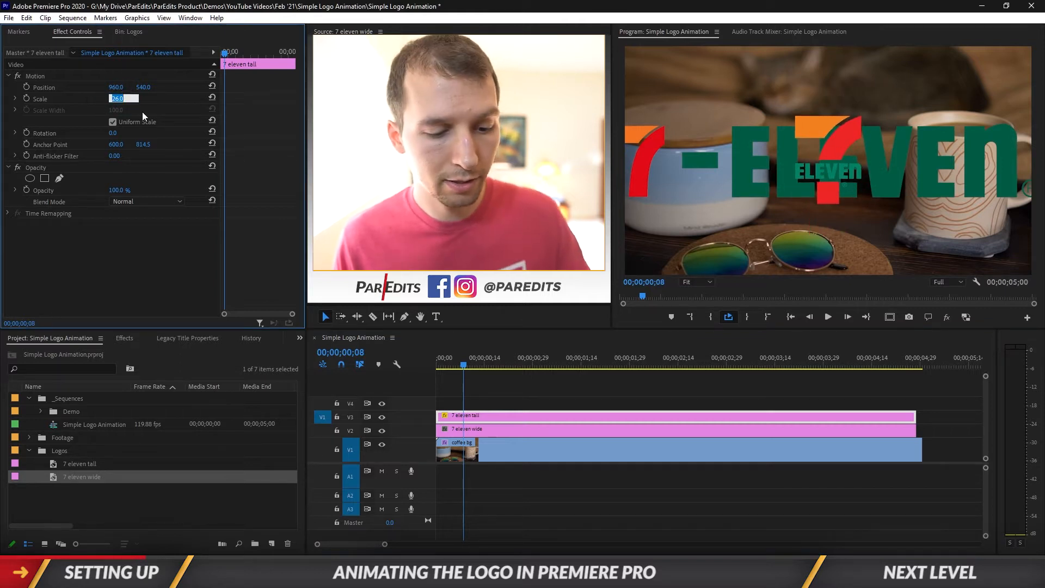
pyautogui.press('Return')
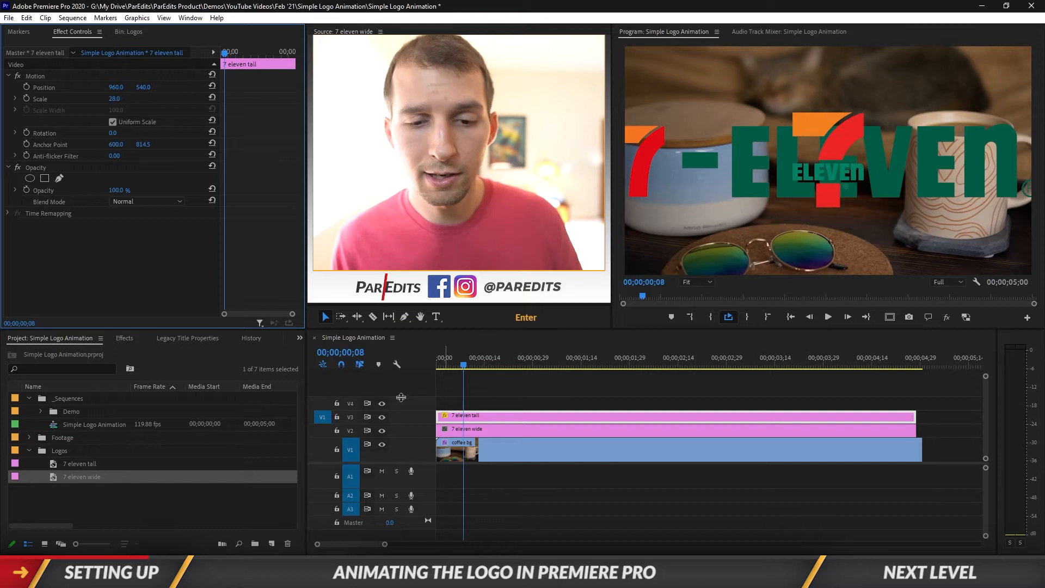
# Step: Move the wide logo to V4, scale it to 135 and position it at 2158, 532 so its 7 covers the tall logo's
pyautogui.click(495, 428)
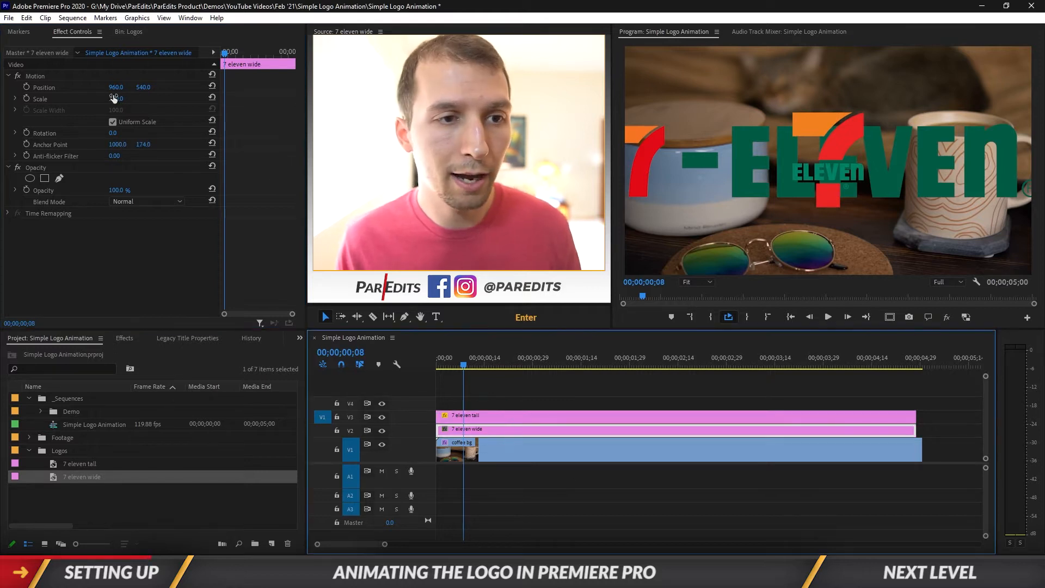
pyautogui.moveTo(115, 101); pyautogui.dragTo(137, 100)
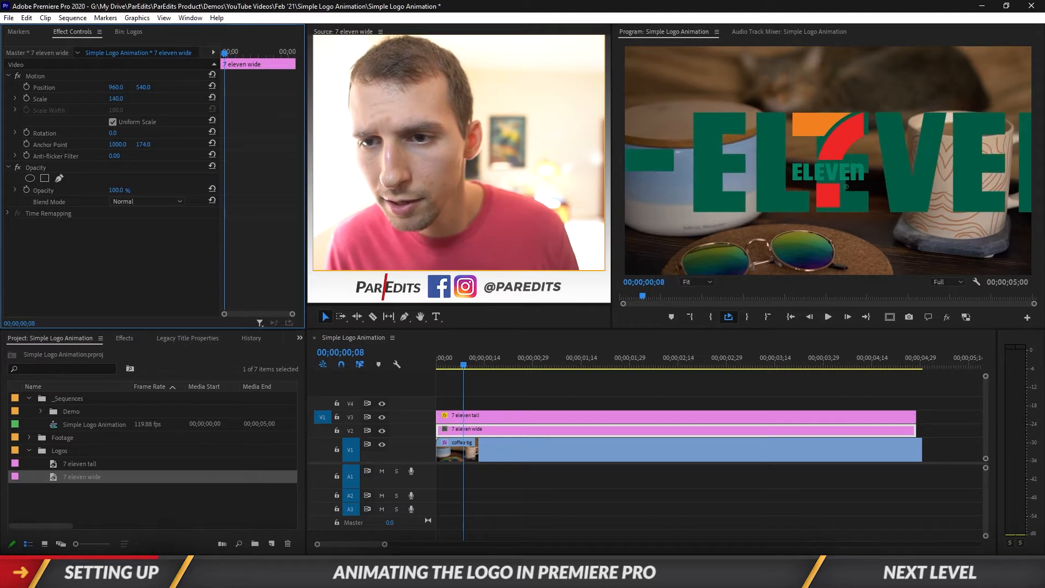
pyautogui.moveTo(456, 433); pyautogui.dragTo(468, 412)
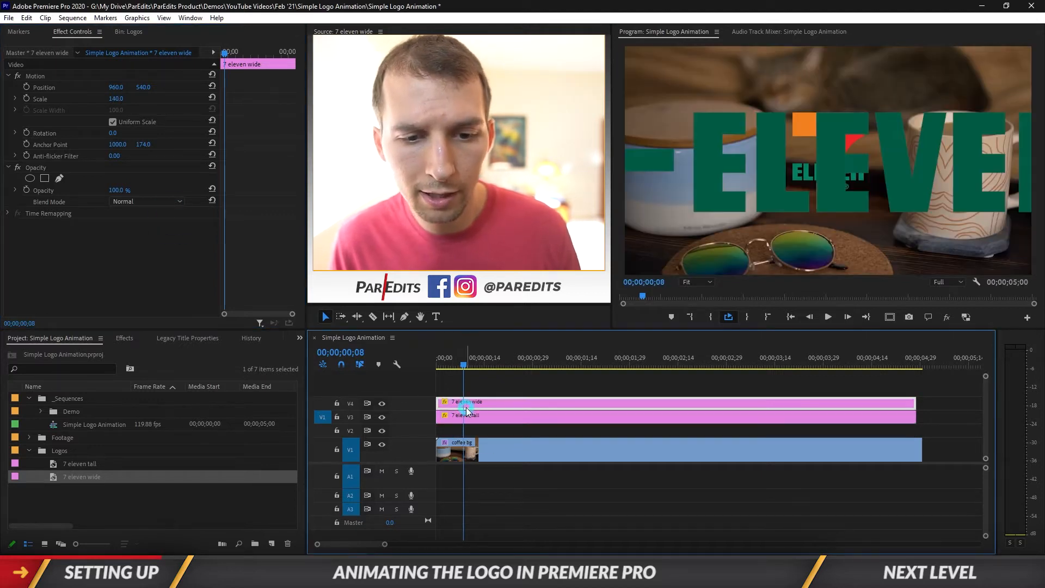
pyautogui.moveTo(116, 99); pyautogui.dragTo(109, 99)
pyautogui.moveTo(115, 87); pyautogui.dragTo(772, 88)
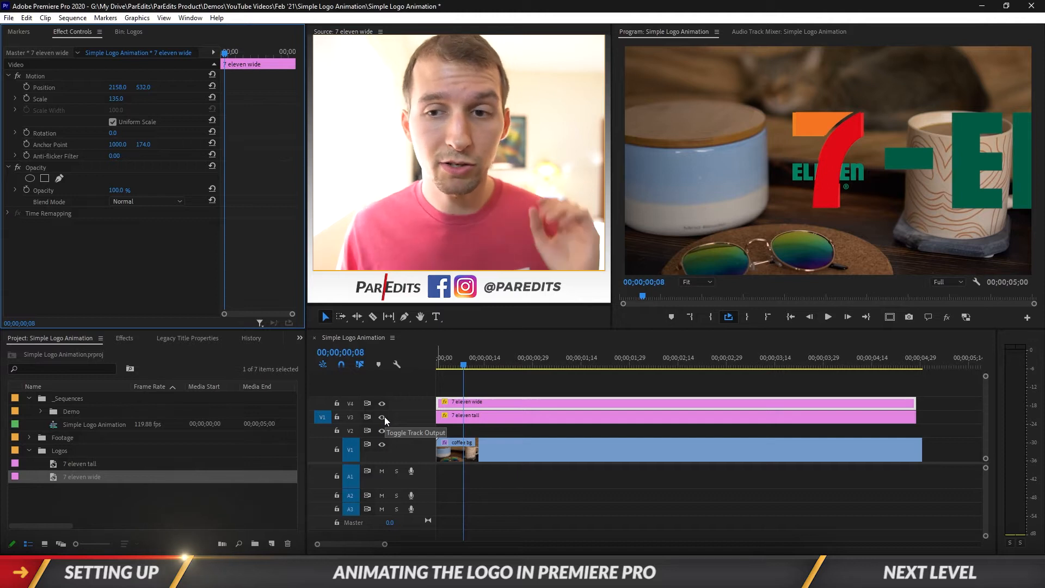
# Step: Hide the tall logo's V3 track and start a free-draw opacity mask on the wide logo clip
pyautogui.click(481, 417)
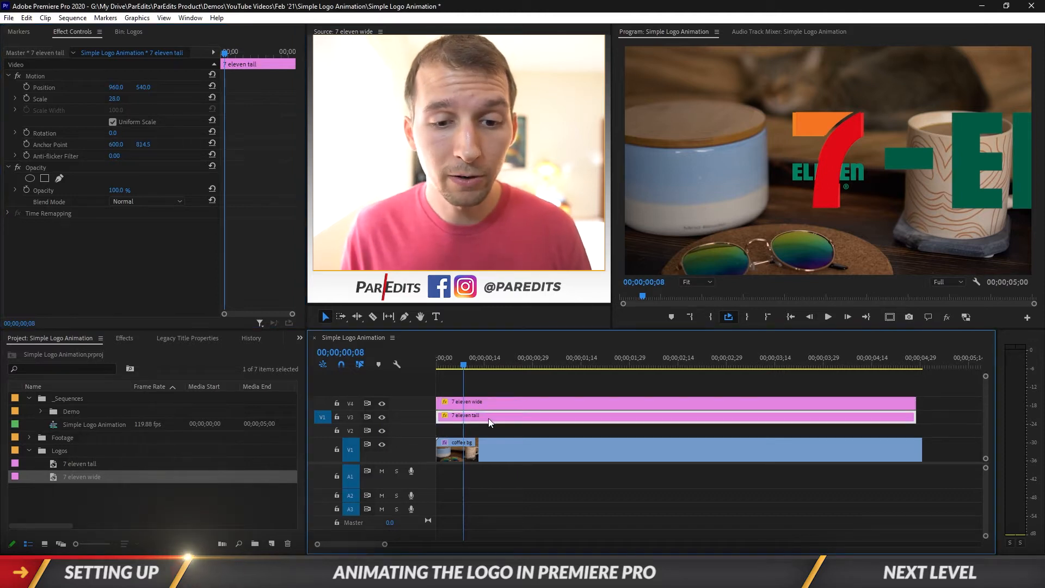
pyautogui.click(382, 417)
pyautogui.click(591, 403)
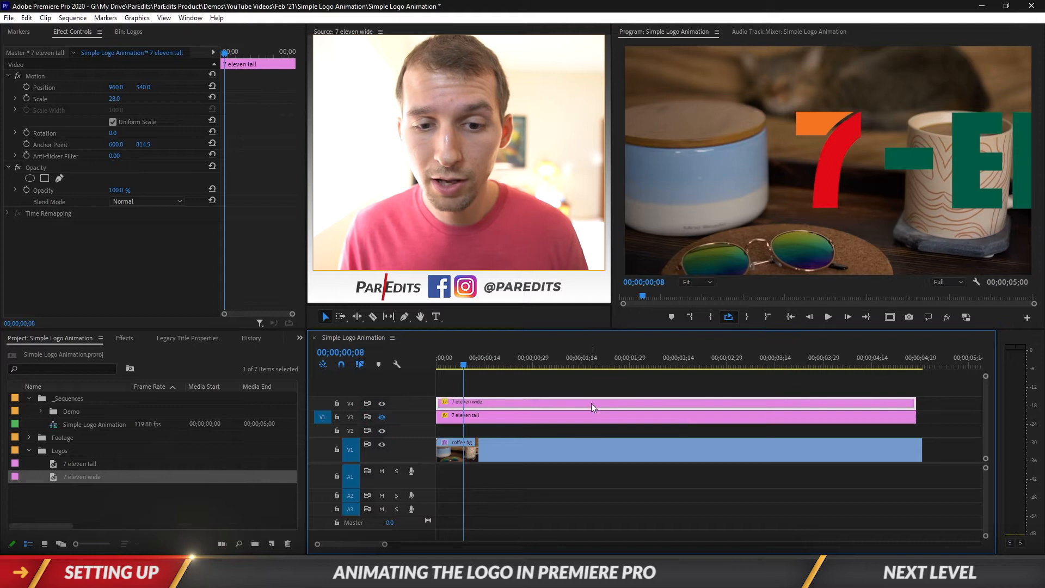
pyautogui.click(51, 178)
# Step: Return to the sequence start, duplicate the wide logo clip from V4 onto V5, and hide the V4 track
pyautogui.press('Home')
pyautogui.moveTo(520, 406); pyautogui.dragTo(531, 383)
pyautogui.click(537, 377)
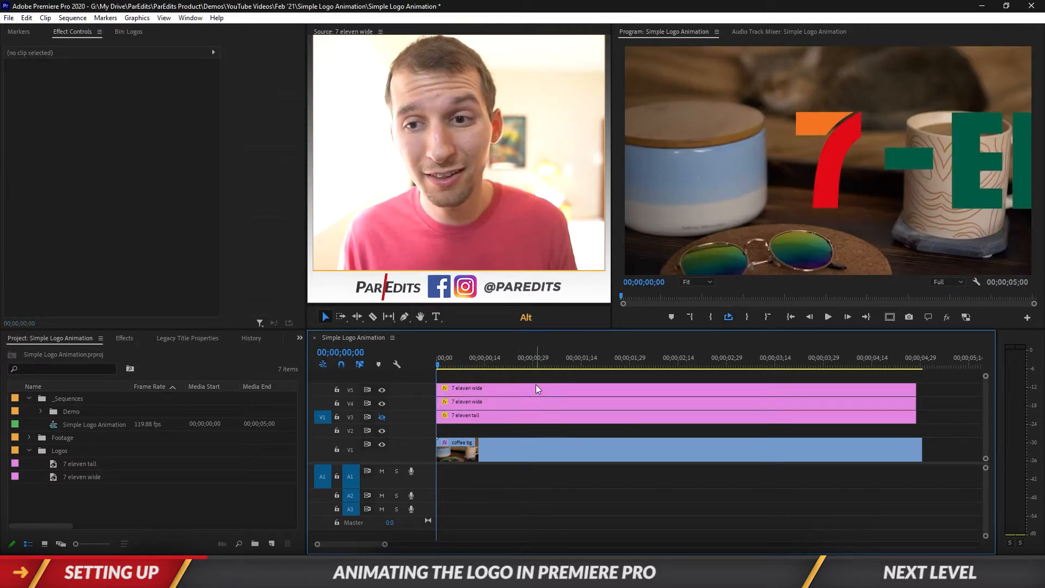
pyautogui.click(381, 403)
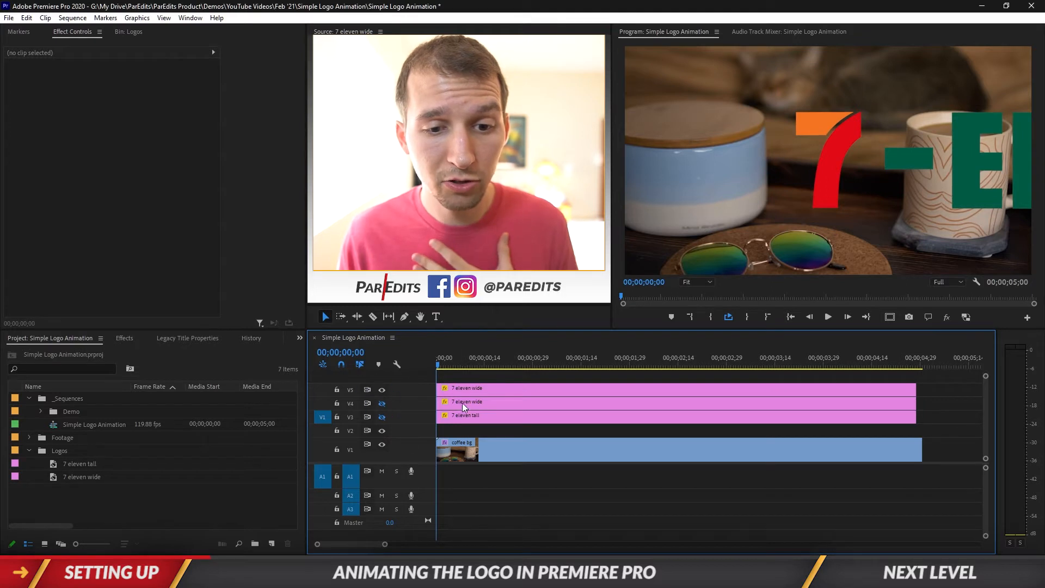
# Step: Change the label color of the V5 wide logo clip to orange and the V4 wide logo clip to pink
pyautogui.click(462, 402)
pyautogui.click(477, 387)
pyautogui.rightClick(523, 392)
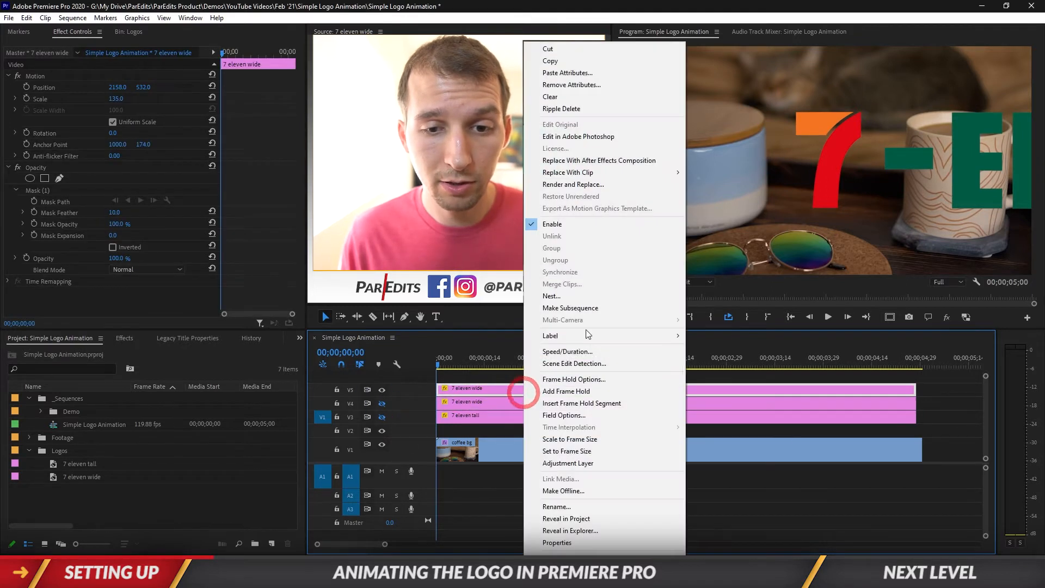
pyautogui.moveTo(675, 335)
pyautogui.click(711, 435)
pyautogui.rightClick(634, 389)
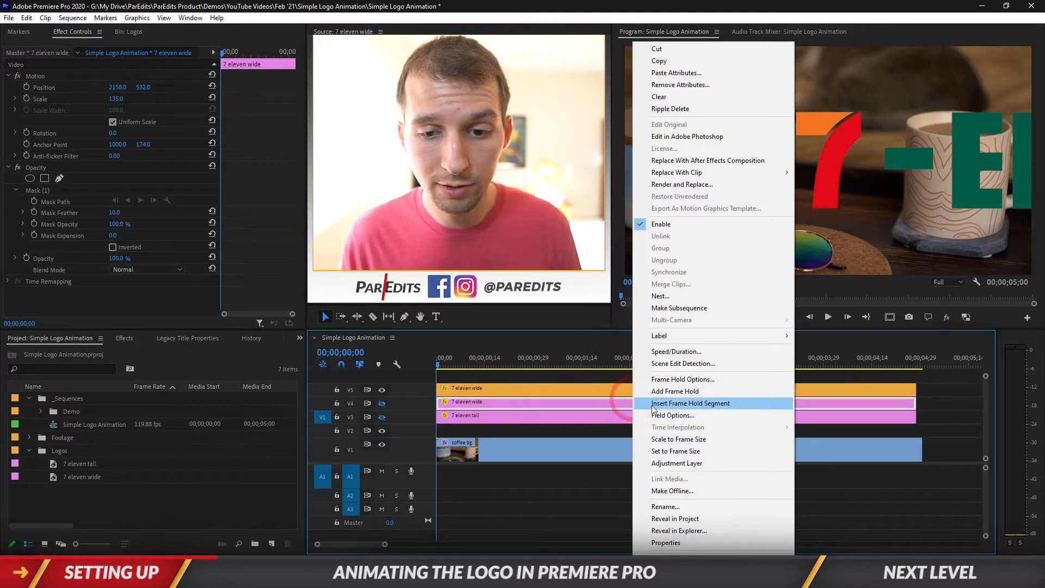
pyautogui.moveTo(707, 336)
pyautogui.click(818, 424)
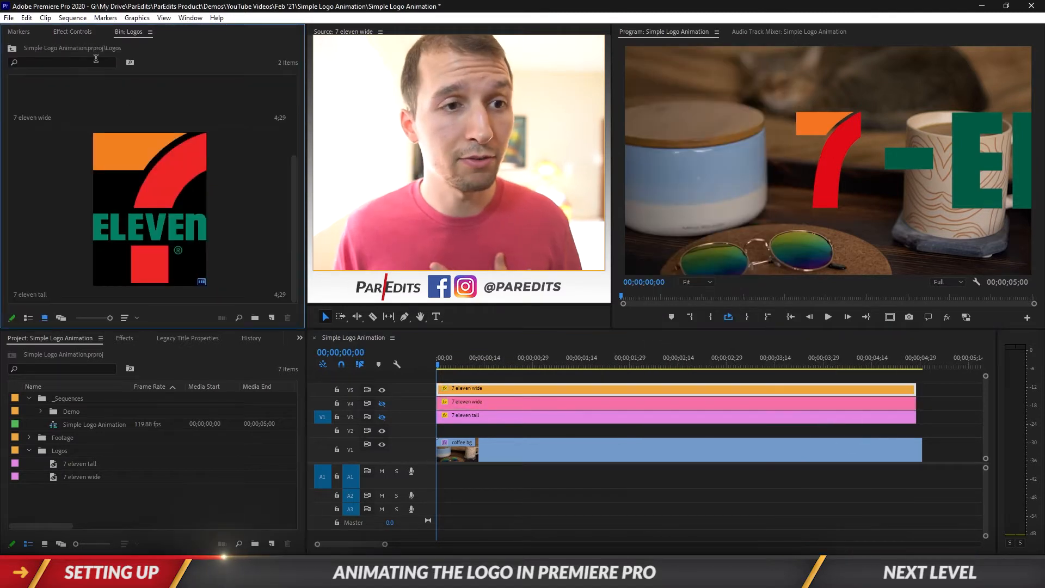
# Step: Start a free-draw opacity mask on the orange V5 clip, outlining the bottom, left and top of the orange piece of the 7
pyautogui.click(79, 32)
pyautogui.click(520, 389)
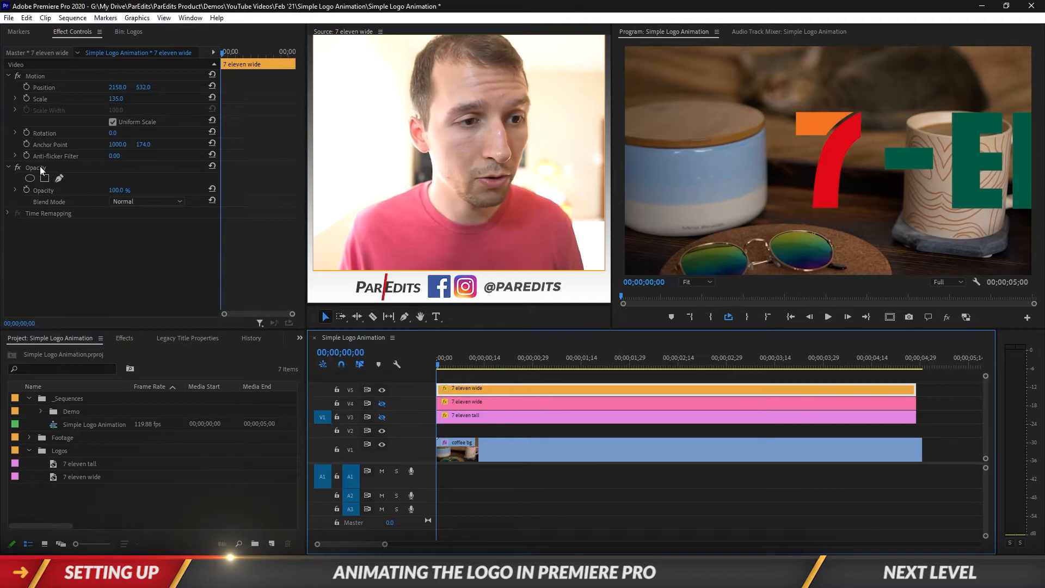
pyautogui.click(60, 179)
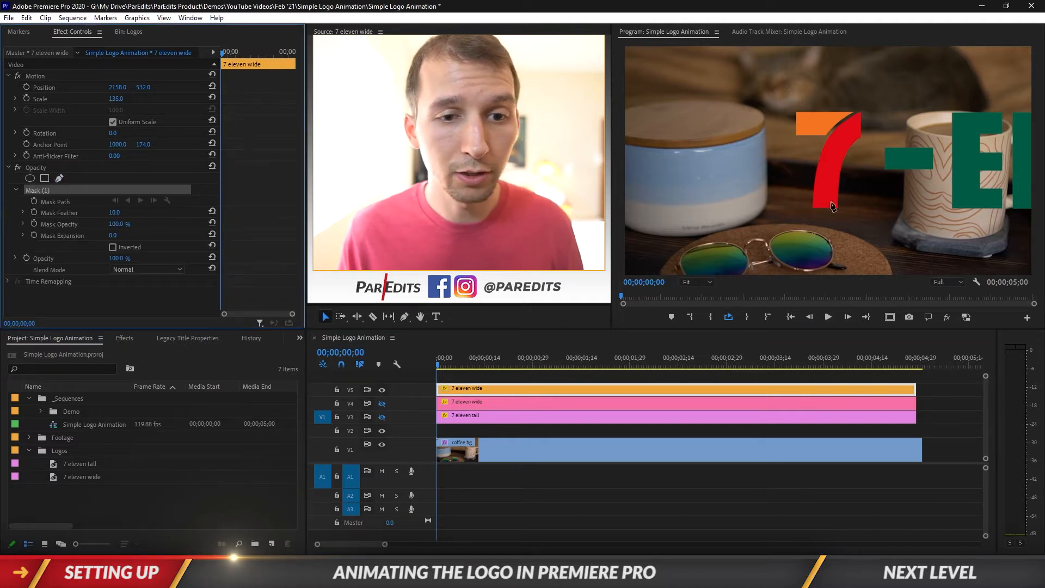
pyautogui.click(823, 141)
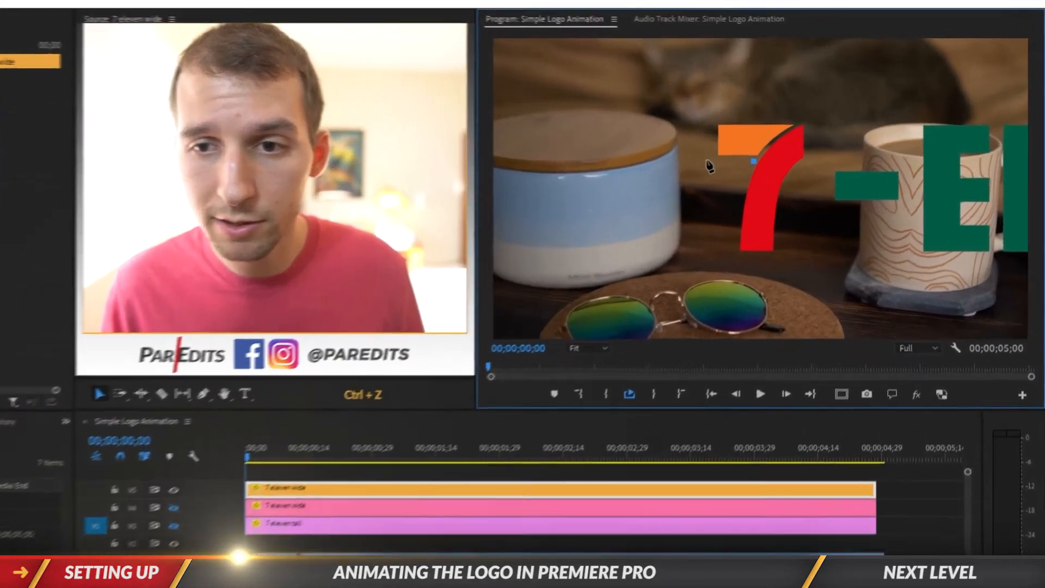
pyautogui.click(787, 138)
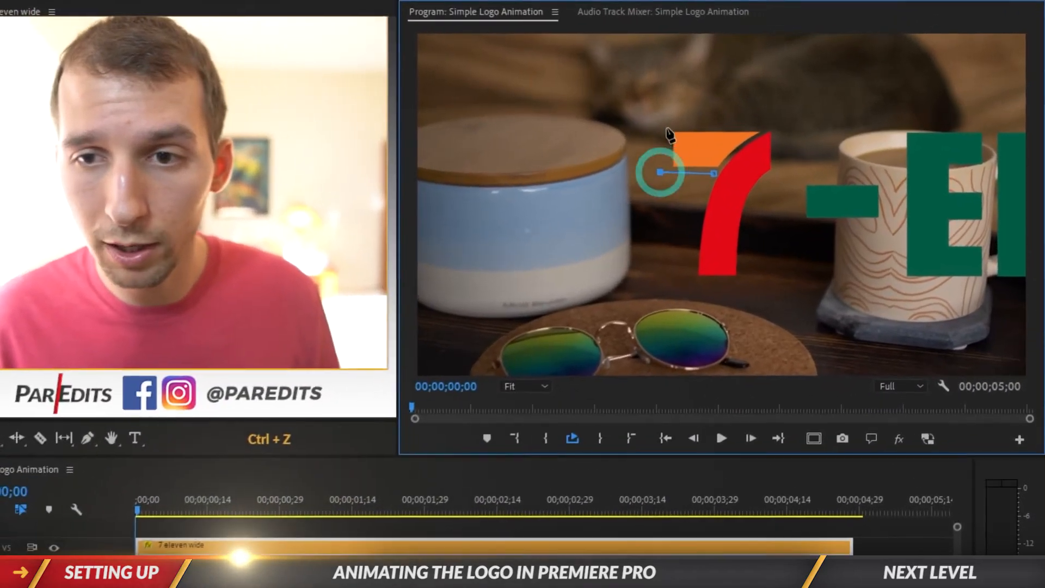
pyautogui.click(661, 125)
pyautogui.click(766, 125)
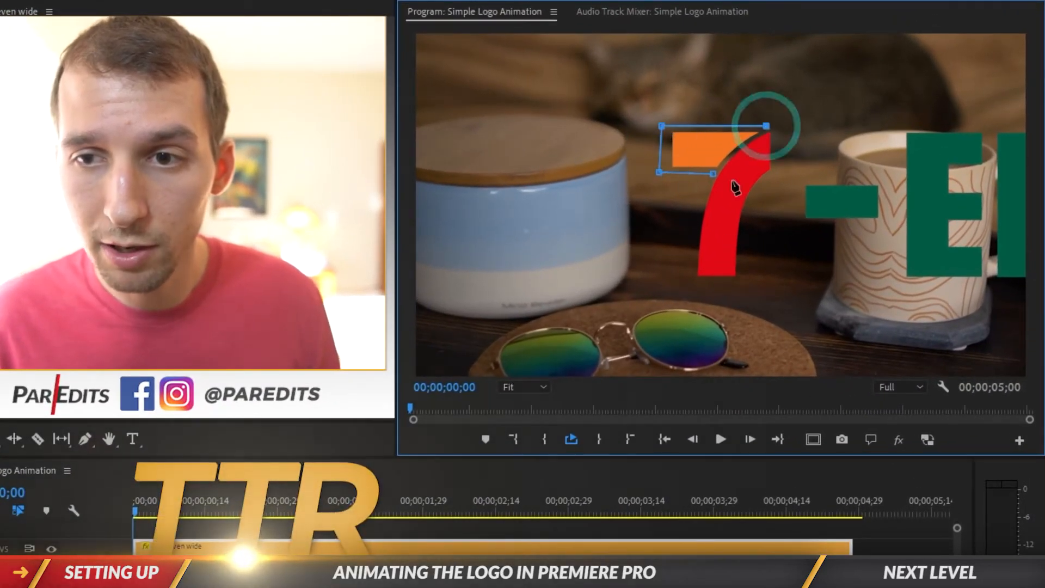
# Step: At 150% zoom, continue the mask through the curved gap between the orange and red pieces and close it at its first point
pyautogui.click(539, 387)
pyautogui.click(535, 491)
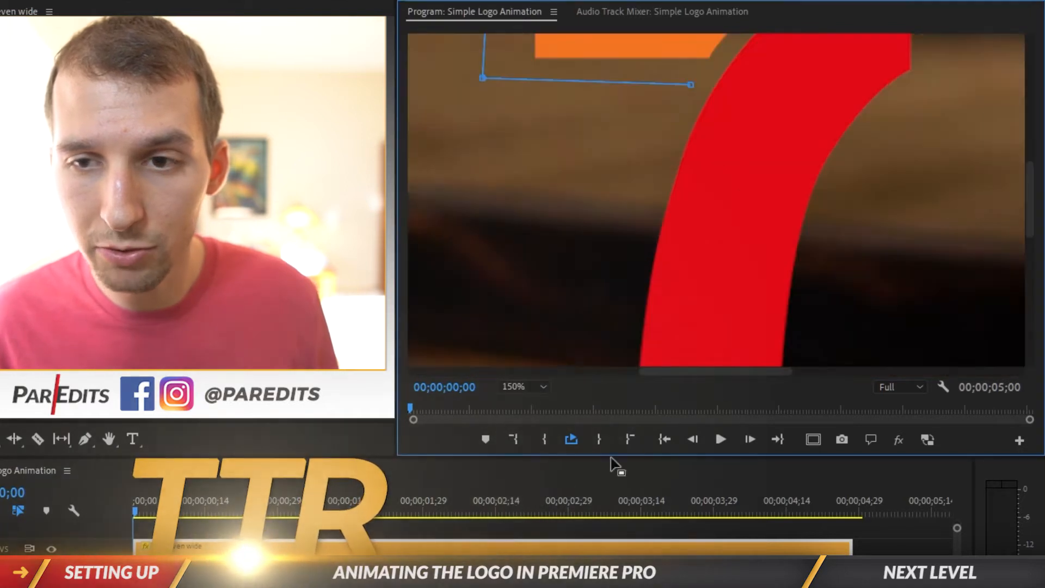
pyautogui.moveTo(1028, 199); pyautogui.dragTo(1031, 152)
pyautogui.click(887, 123)
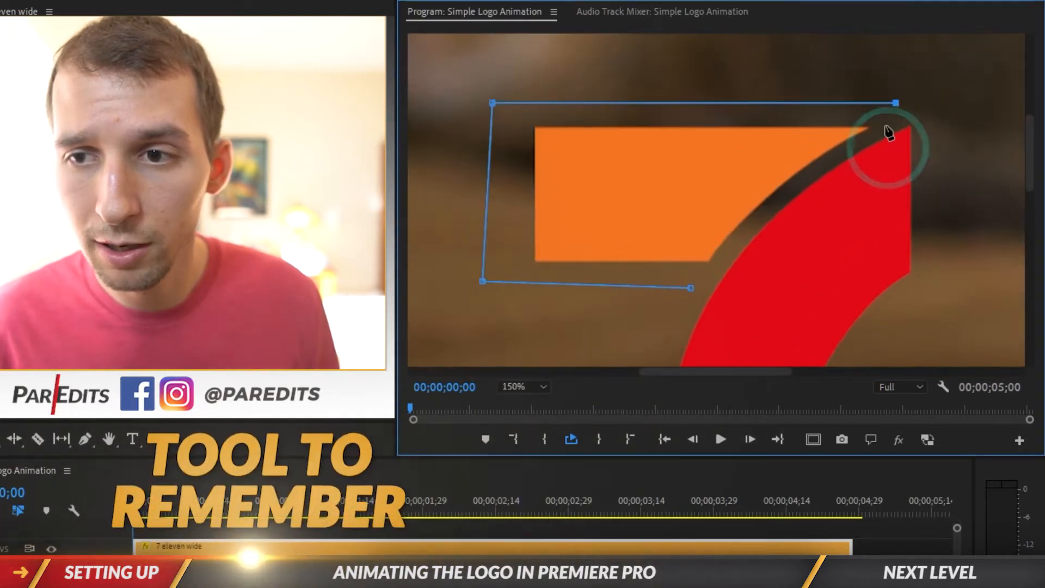
pyautogui.click(864, 141)
pyautogui.click(809, 170)
pyautogui.click(762, 207)
pyautogui.click(729, 252)
pyautogui.click(691, 287)
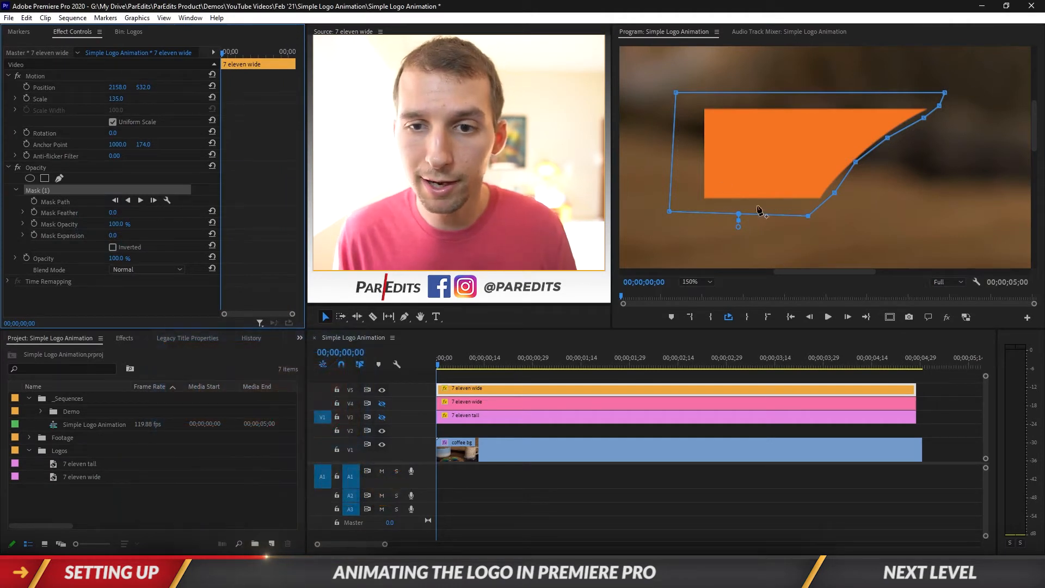
# Step: Select the pink wide logo clip on V4, show the V4 track and hide V5
pyautogui.click(461, 403)
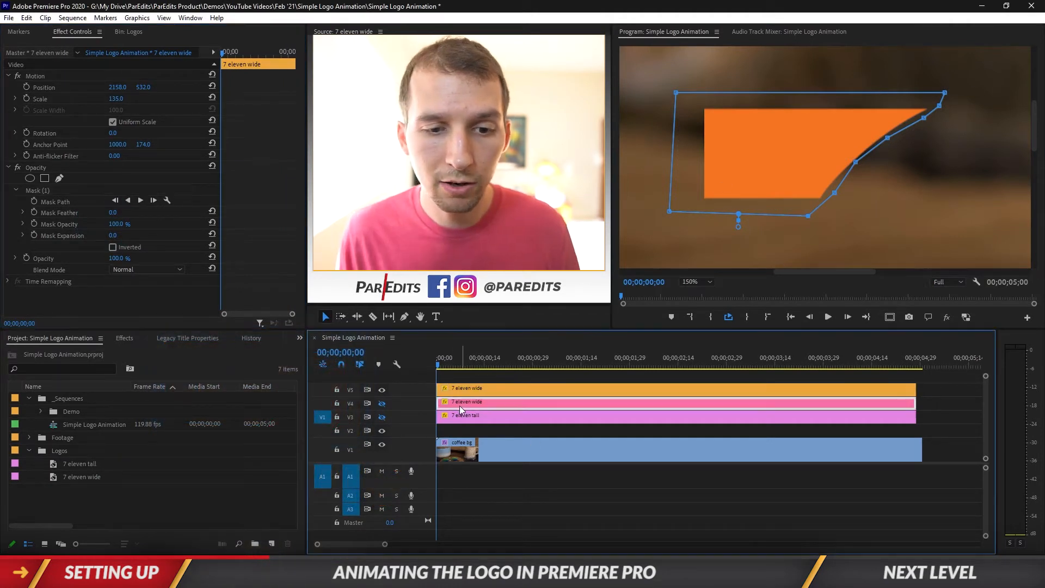
pyautogui.click(381, 404)
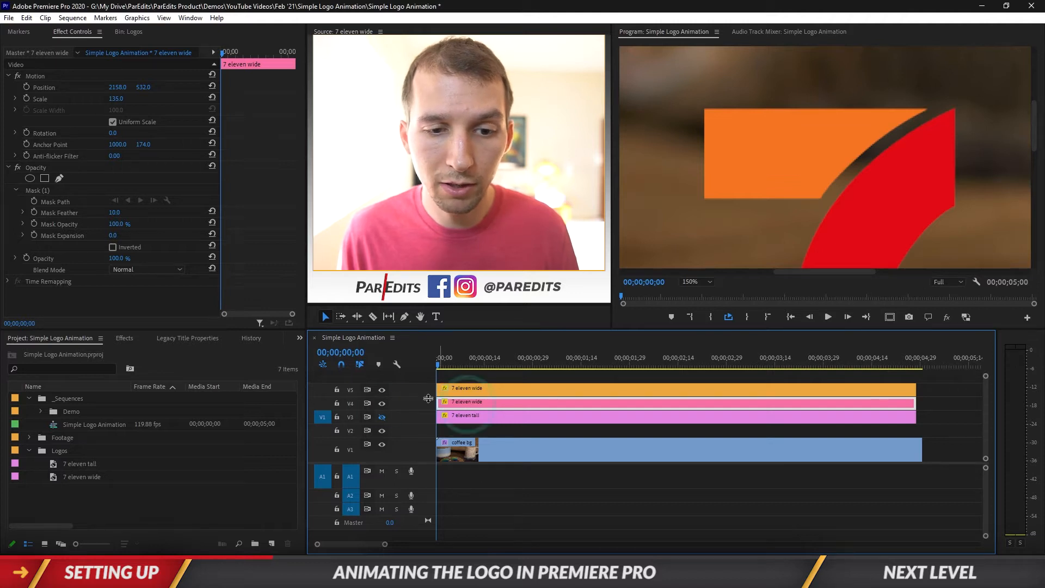
pyautogui.click(382, 390)
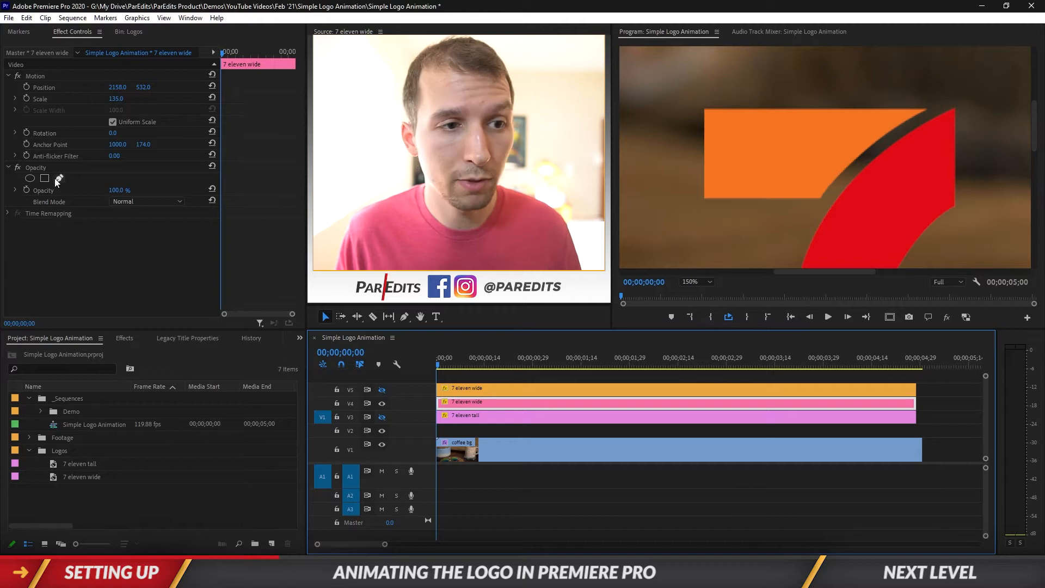
# Step: Start a free-draw opacity mask on the pink V4 clip, tracing down the curved gap from beyond the red piece's upper tip
pyautogui.click(59, 178)
pyautogui.click(961, 98)
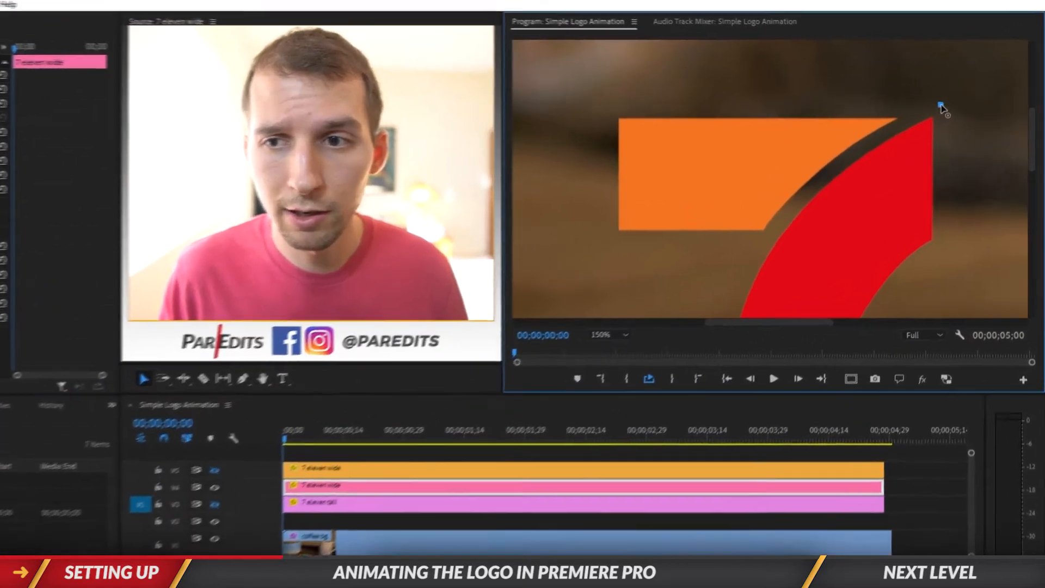
pyautogui.click(905, 122)
pyautogui.click(862, 146)
pyautogui.click(818, 181)
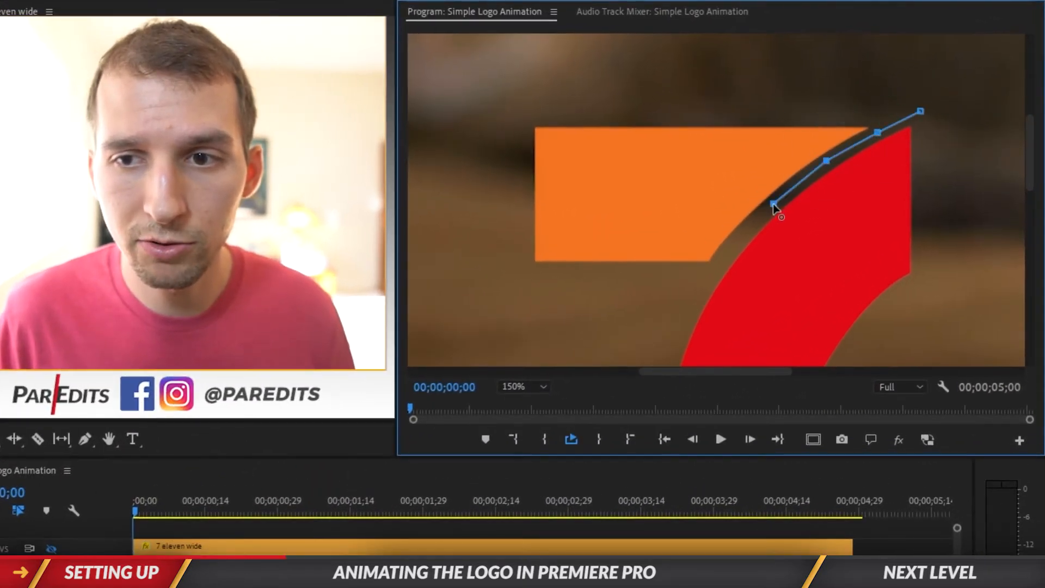
pyautogui.click(718, 266)
pyautogui.click(685, 301)
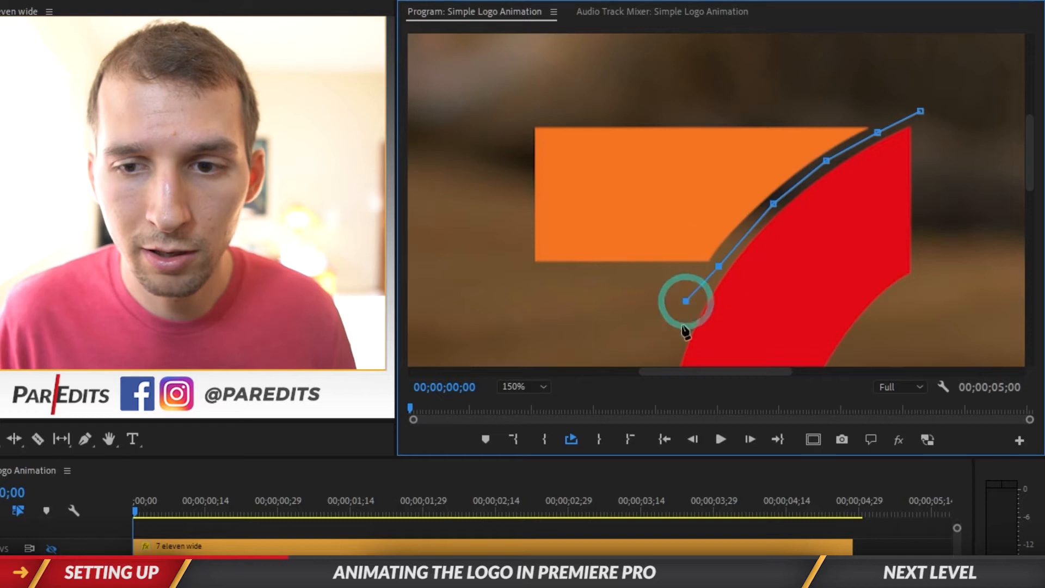
# Step: With the whole frame in view, continue the mask around the red piece's lower end and right side and close it at its first point
pyautogui.click(532, 388)
pyautogui.click(527, 401)
pyautogui.click(681, 284)
pyautogui.click(758, 281)
pyautogui.click(753, 207)
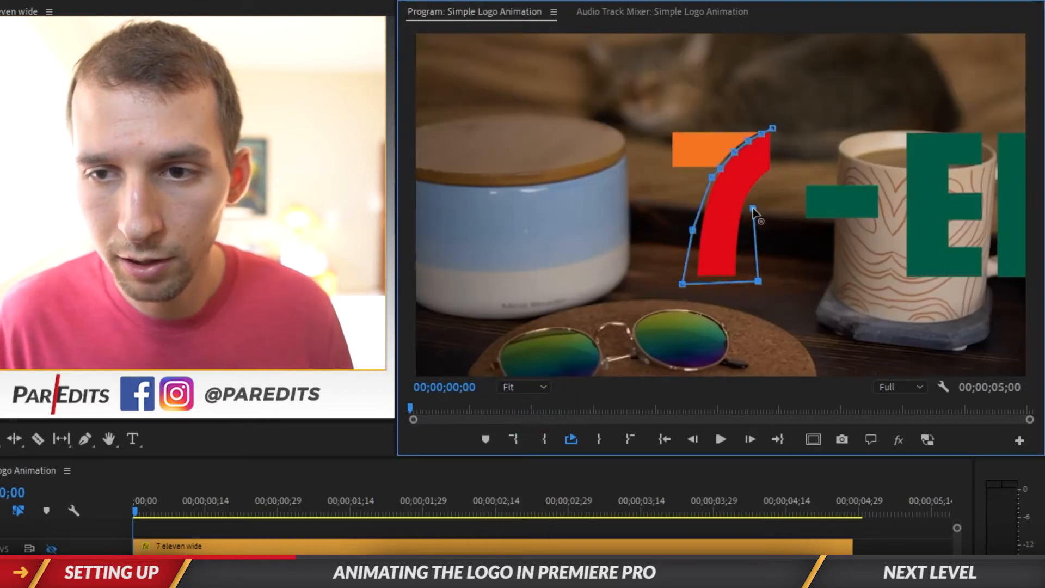
pyautogui.click(791, 169)
pyautogui.click(776, 130)
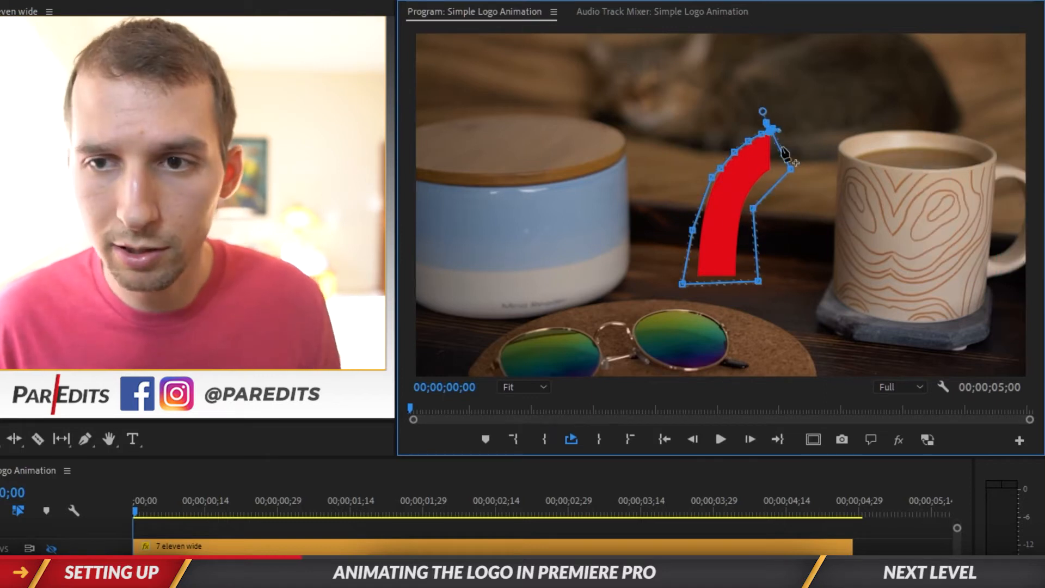
# Step: At 150% zoom, adjust the mask's curve handle near the red piece's upper tip and set Mask Feather to 0
pyautogui.click(532, 387)
pyautogui.click(531, 518)
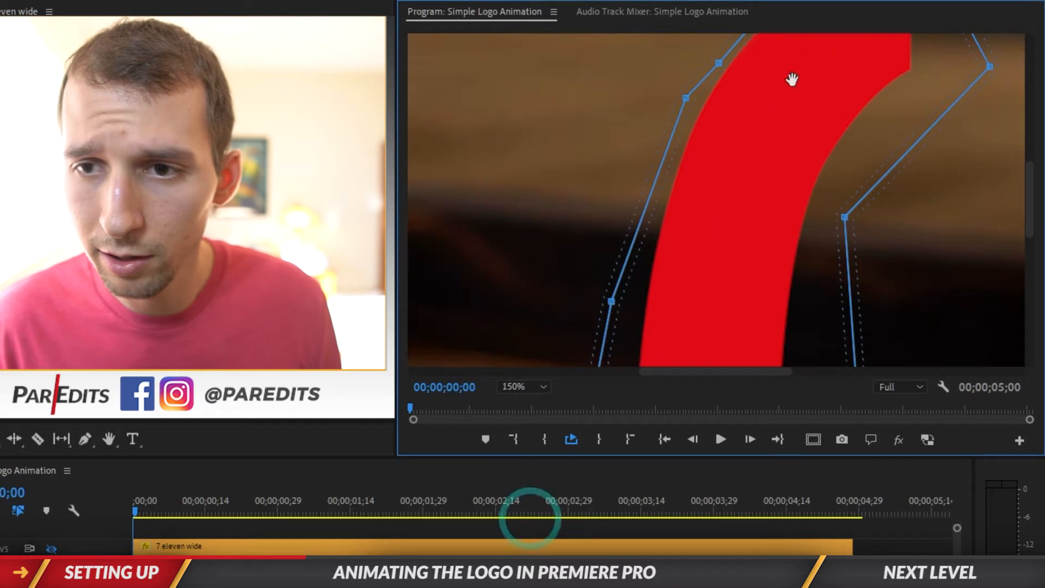
pyautogui.scroll(3, 1015, 208)
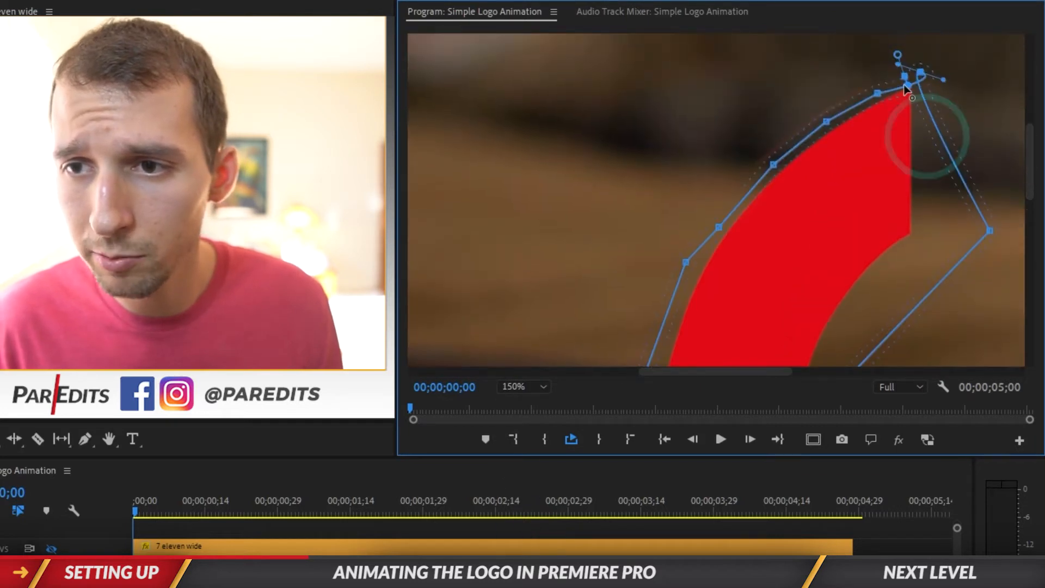
pyautogui.moveTo(943, 80); pyautogui.dragTo(919, 70)
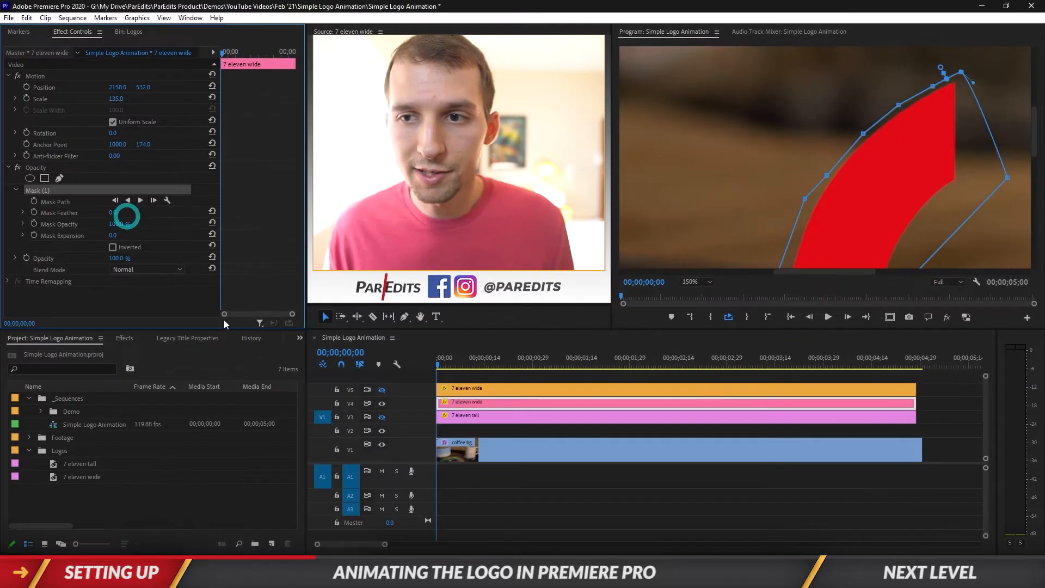
pyautogui.click(707, 281)
pyautogui.click(694, 304)
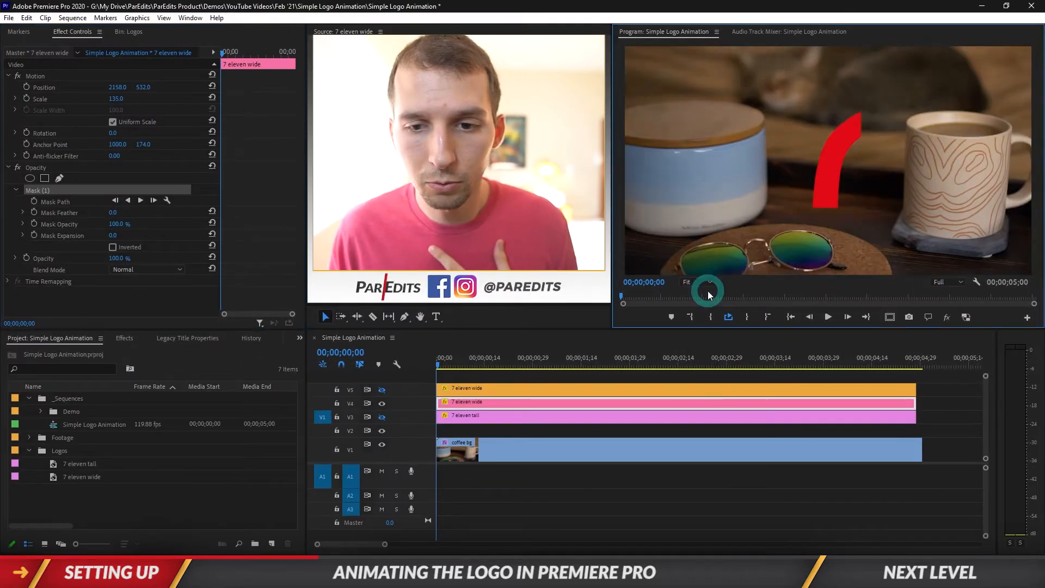
# Step: Show the V5 track and check the orange and red pieces together by toggling V4's visibility
pyautogui.click(589, 428)
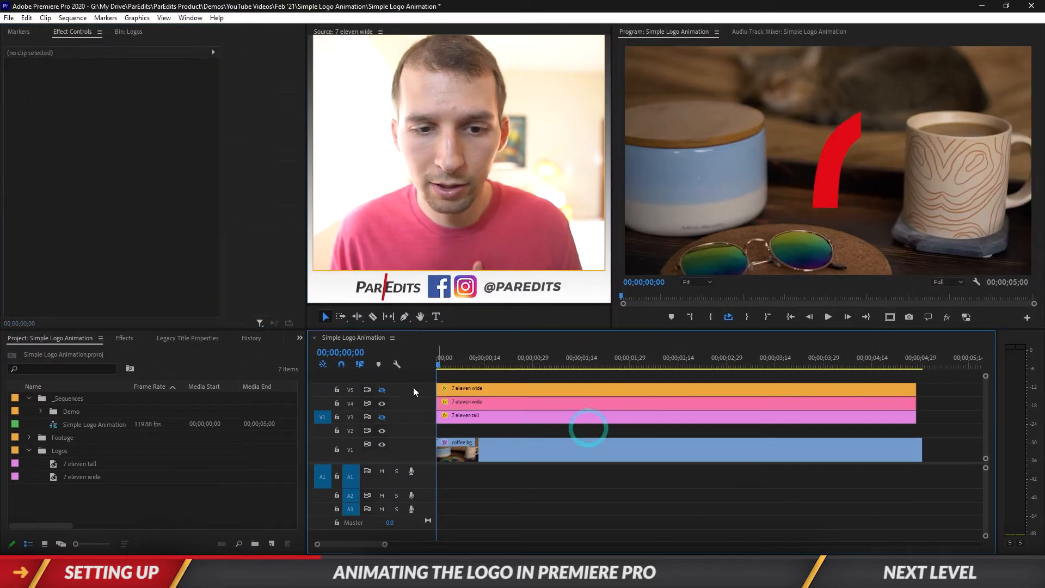
pyautogui.click(382, 390)
pyautogui.click(383, 403)
pyautogui.click(382, 403)
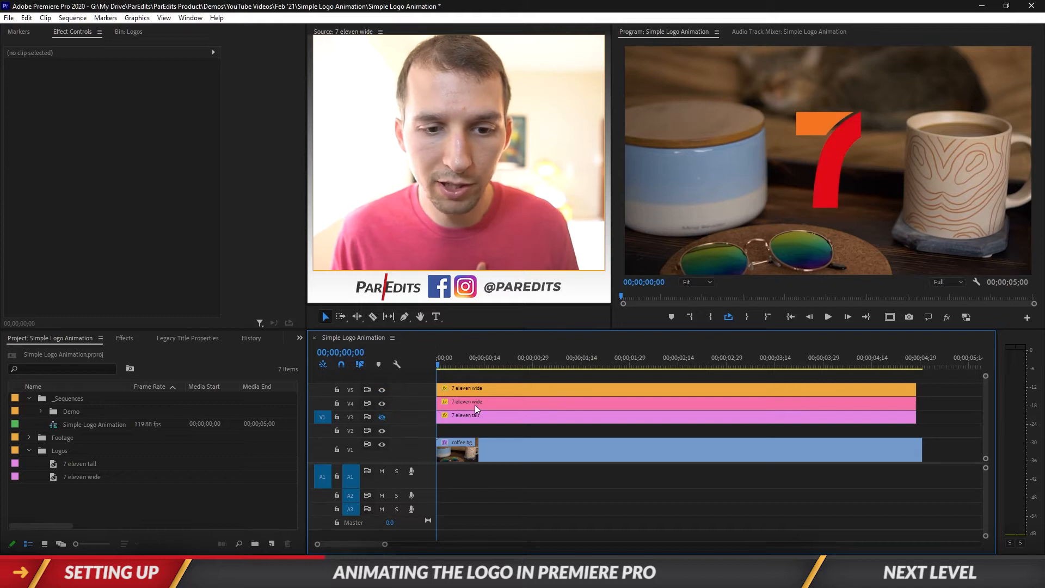
pyautogui.click(470, 390)
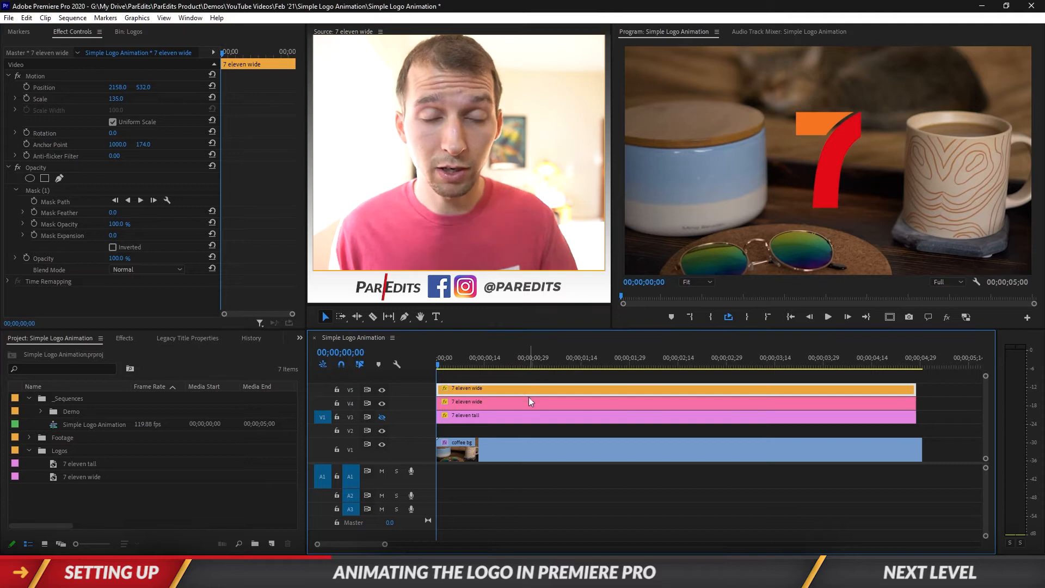
# Step: Nest the pink V4 clip as "red 7" and set the nested clip's label color to Rose
pyautogui.rightClick(502, 406)
pyautogui.click(544, 297)
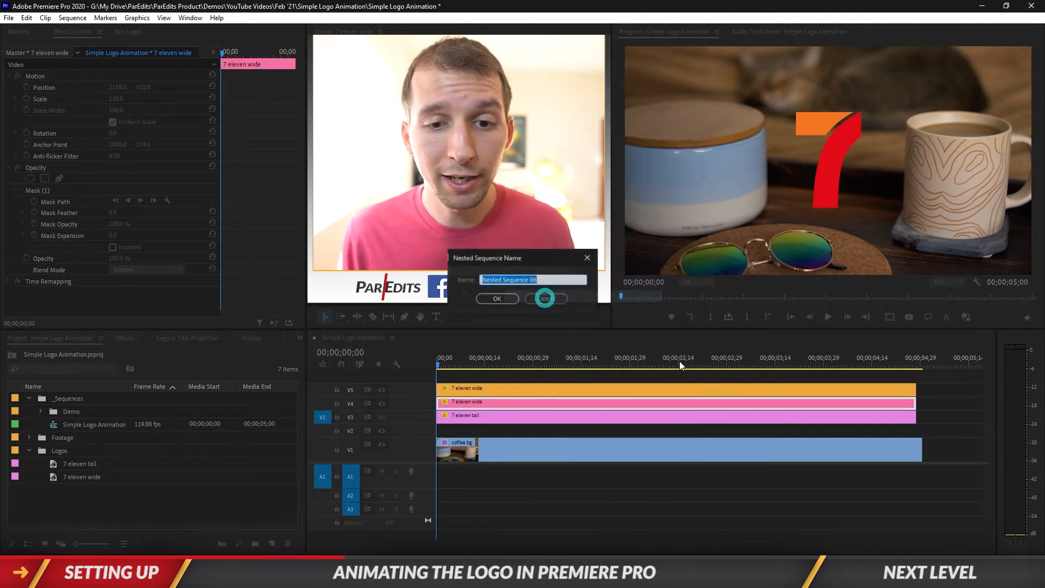
pyautogui.write('red 7')
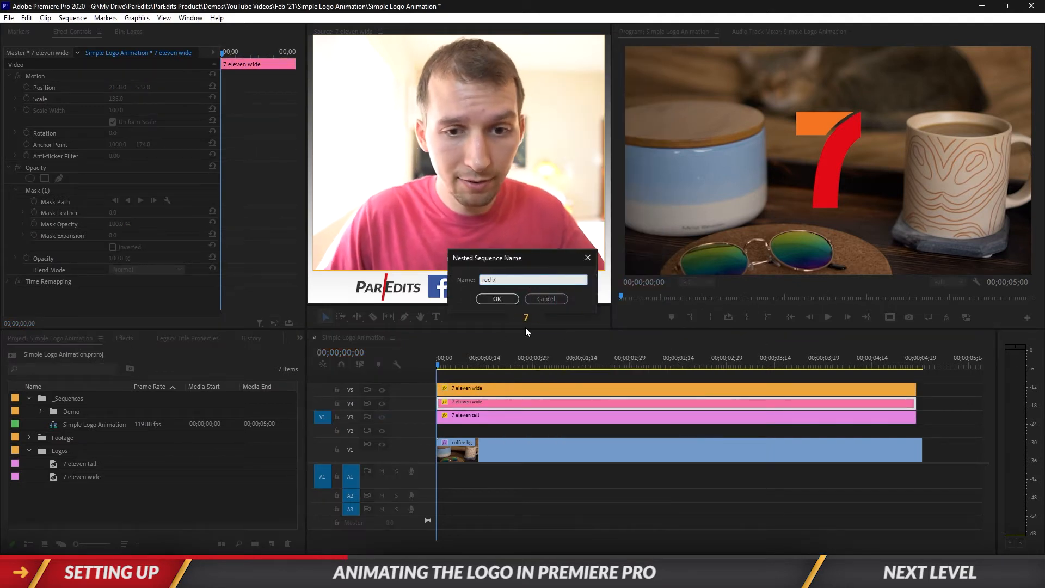
pyautogui.press('Return')
pyautogui.rightClick(497, 405)
pyautogui.moveTo(609, 336)
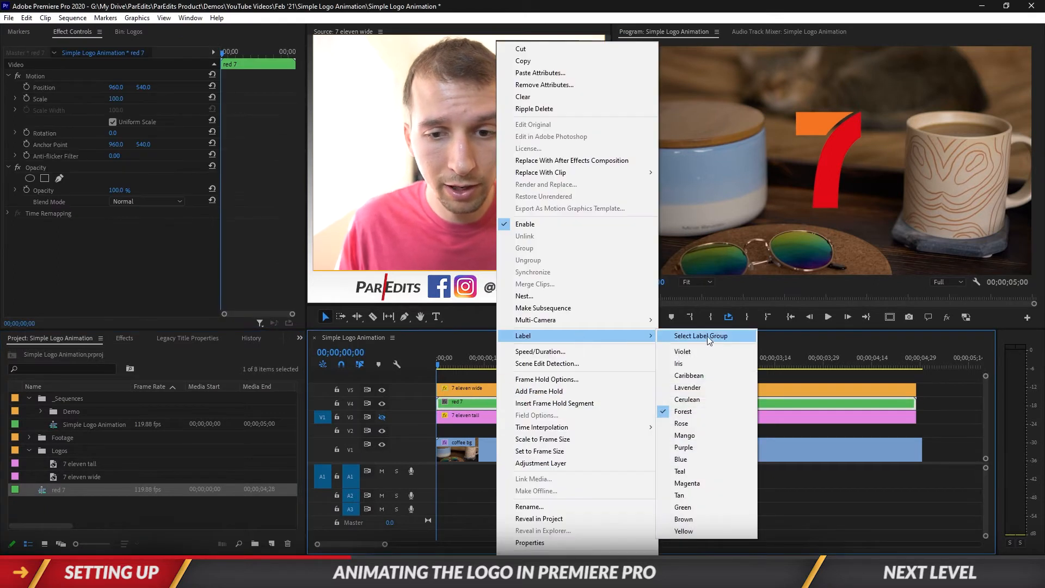
pyautogui.click(690, 423)
# Step: Nest the orange wide logo clip on V5 as "orange"
pyautogui.click(492, 389)
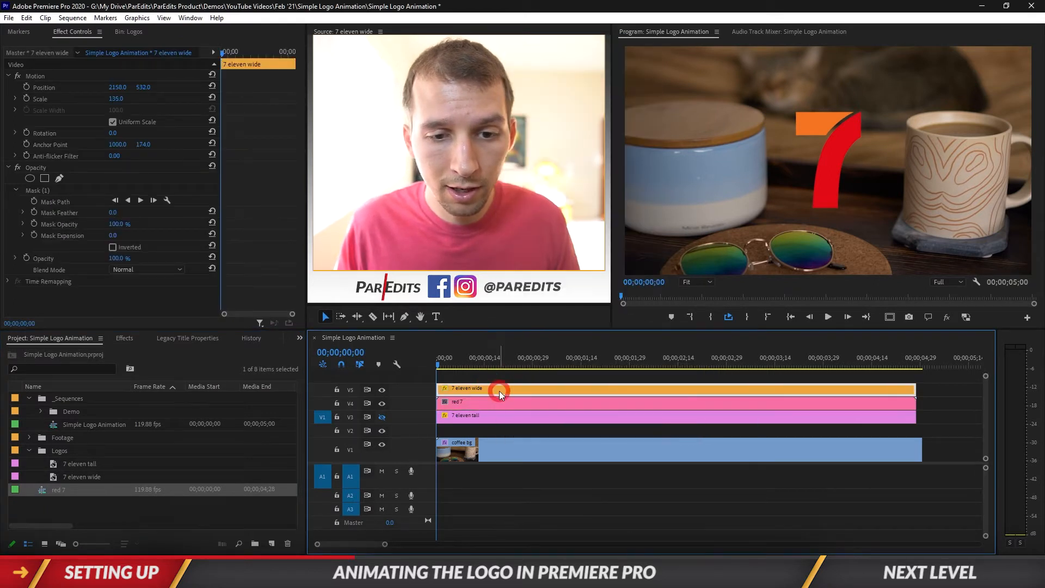
pyautogui.rightClick(499, 390)
pyautogui.click(547, 296)
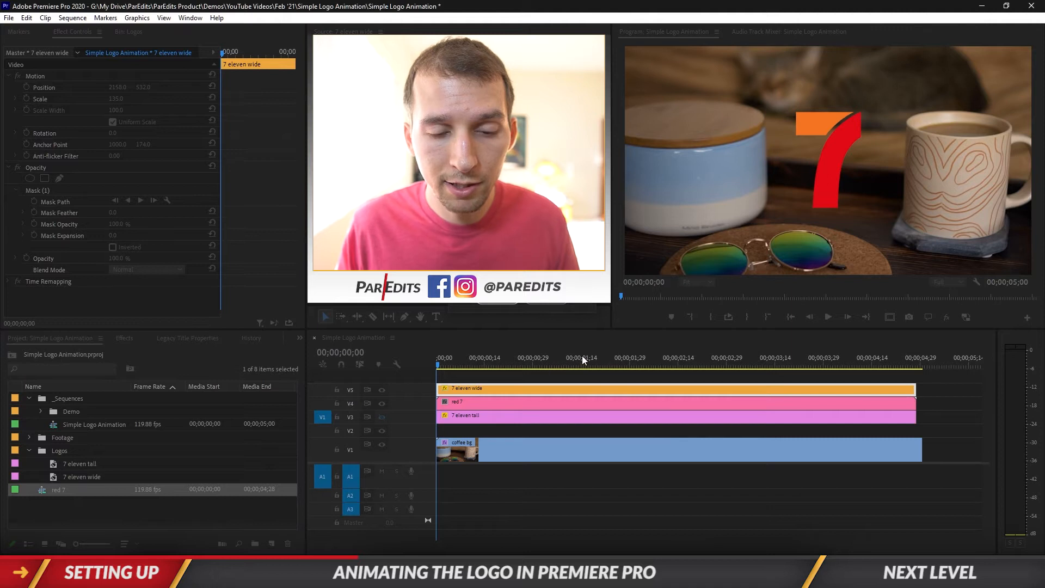
pyautogui.write('organe 7')
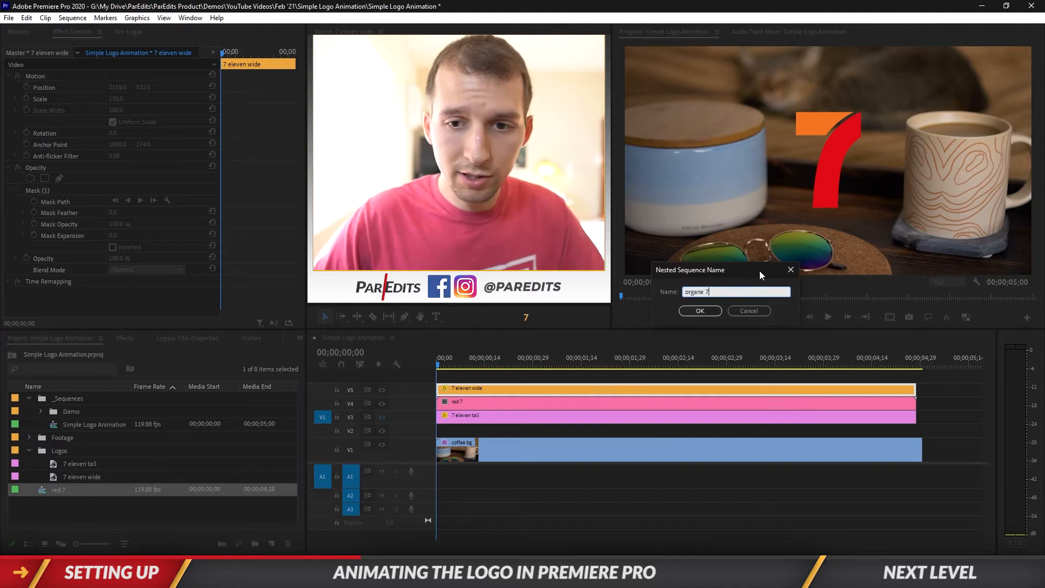
pyautogui.press('BackSpace')
pyautogui.press('BackSpace')
pyautogui.press('BackSpace')
pyautogui.press('BackSpace')
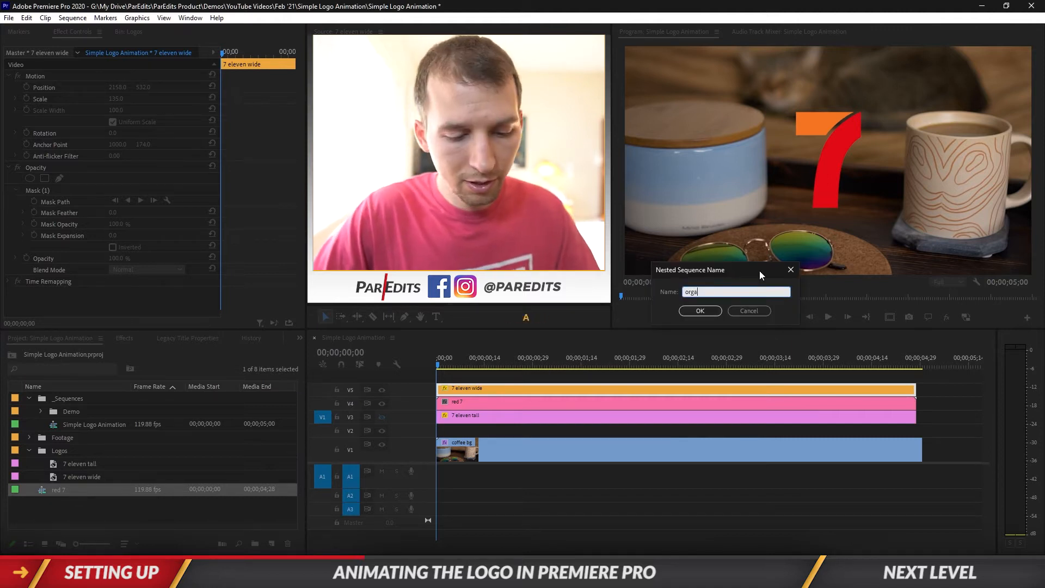
pyautogui.write('nge')
pyautogui.press('Return')
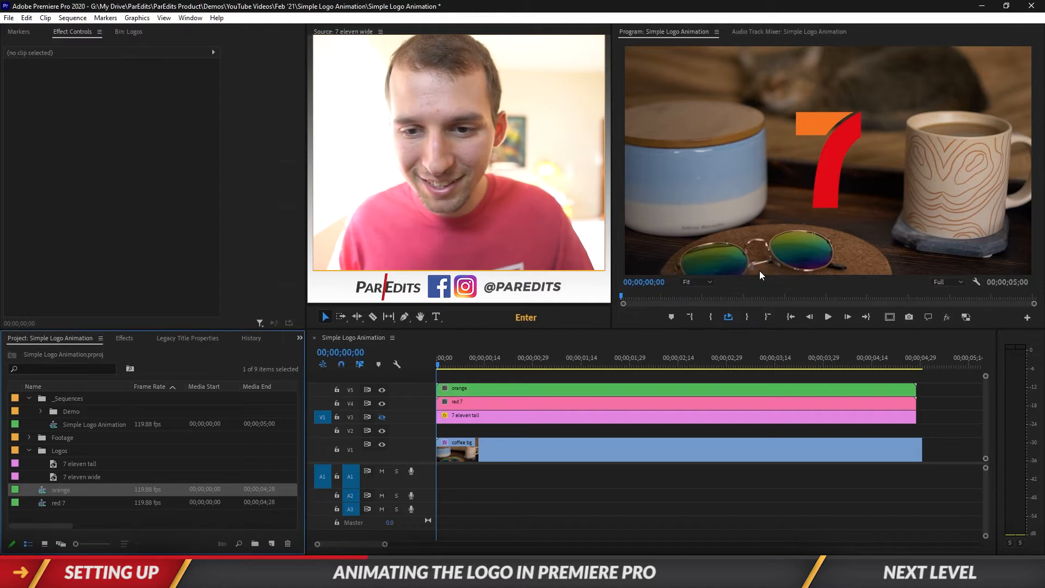
# Step: Set the nested V5 clip's label color to Mango and rename the nest "orange 7"
pyautogui.rightClick(710, 389)
pyautogui.click(759, 432)
pyautogui.click(498, 377)
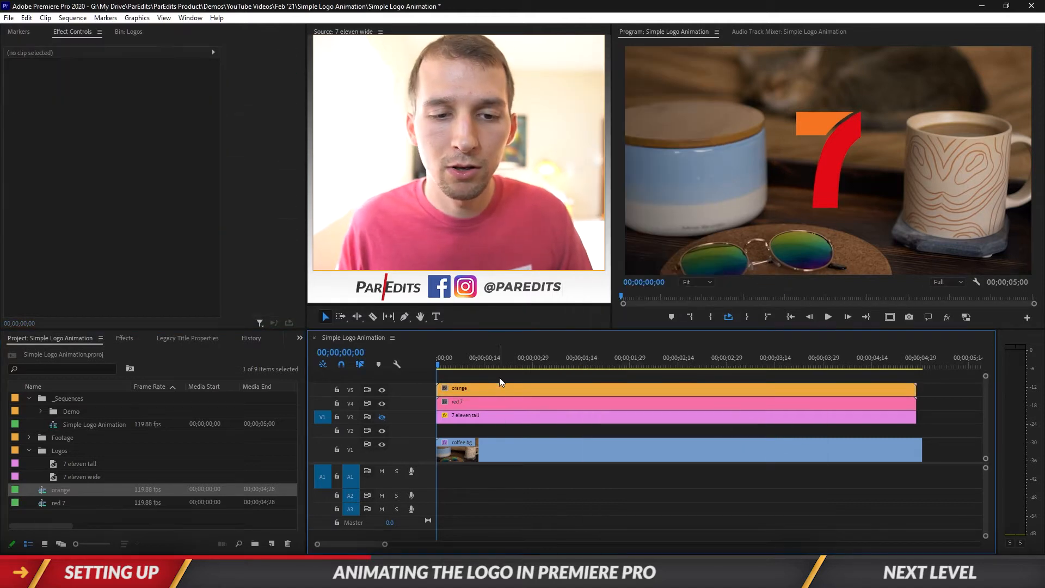
pyautogui.click(487, 390)
pyautogui.click(527, 406)
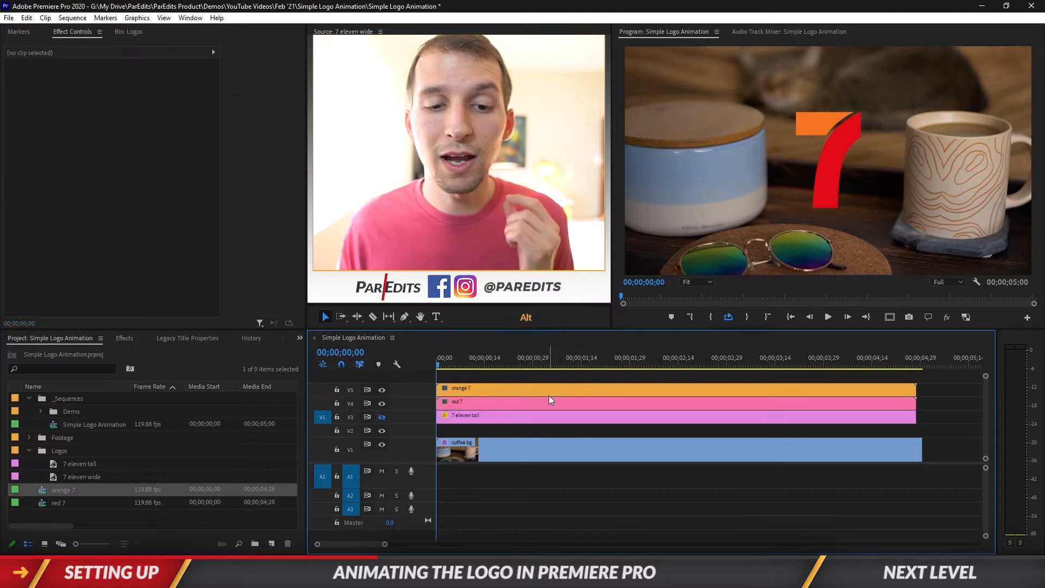
# Step: Add a rectangular opacity mask to the red 7 clip and enlarge it by its corners until it surrounds the whole 7
pyautogui.click(499, 401)
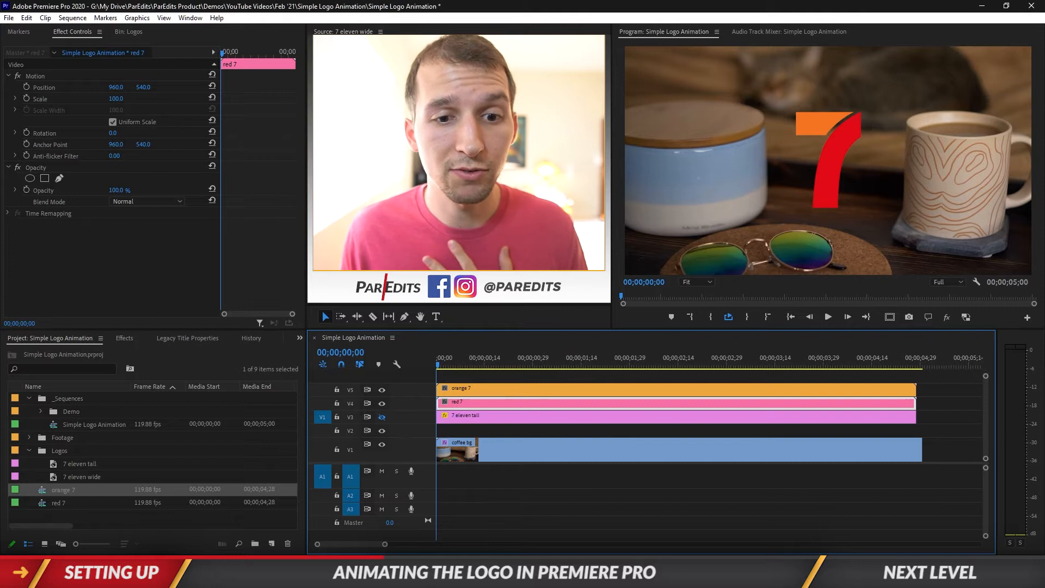
pyautogui.click(45, 178)
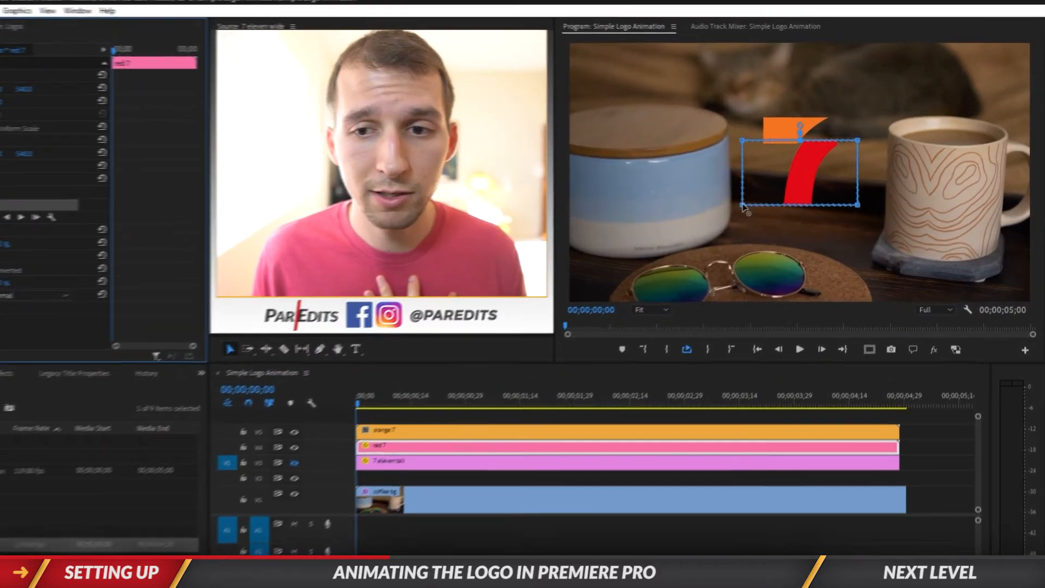
pyautogui.moveTo(777, 190); pyautogui.dragTo(805, 322)
pyautogui.moveTo(798, 162); pyautogui.dragTo(880, 156)
pyautogui.moveTo(819, 325); pyautogui.dragTo(886, 351)
pyautogui.moveTo(645, 337); pyautogui.dragTo(646, 354)
pyautogui.moveTo(753, 296); pyautogui.dragTo(729, 253)
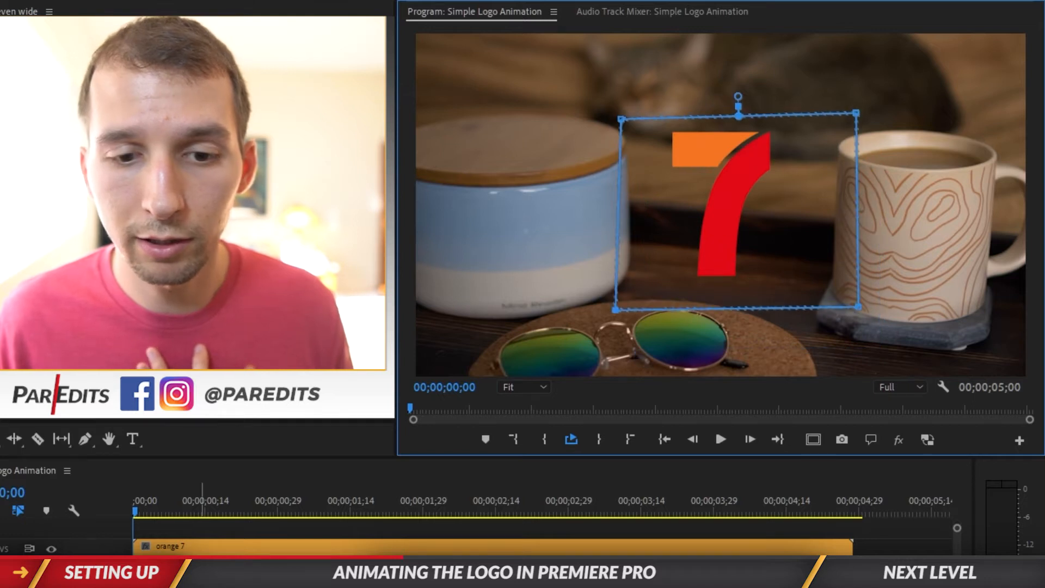
# Step: Hide the V5 track and move the rectangular mask down below the red piece so that it no longer covers it
pyautogui.click(53, 550)
pyautogui.moveTo(822, 217)
pyautogui.mouseDown()
pyautogui.moveTo(749, 343)
pyautogui.moveTo(818, 205)
pyautogui.moveTo(751, 369)
pyautogui.moveTo(796, 218)
pyautogui.moveTo(802, 240)
pyautogui.moveTo(819, 216)
pyautogui.mouseUp()
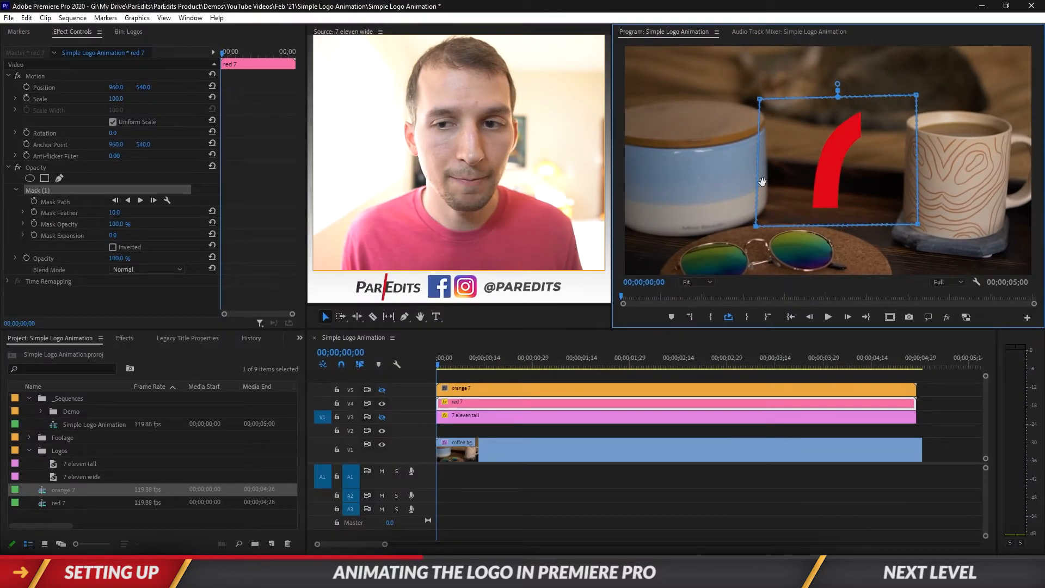
pyautogui.moveTo(762, 182); pyautogui.dragTo(832, 299)
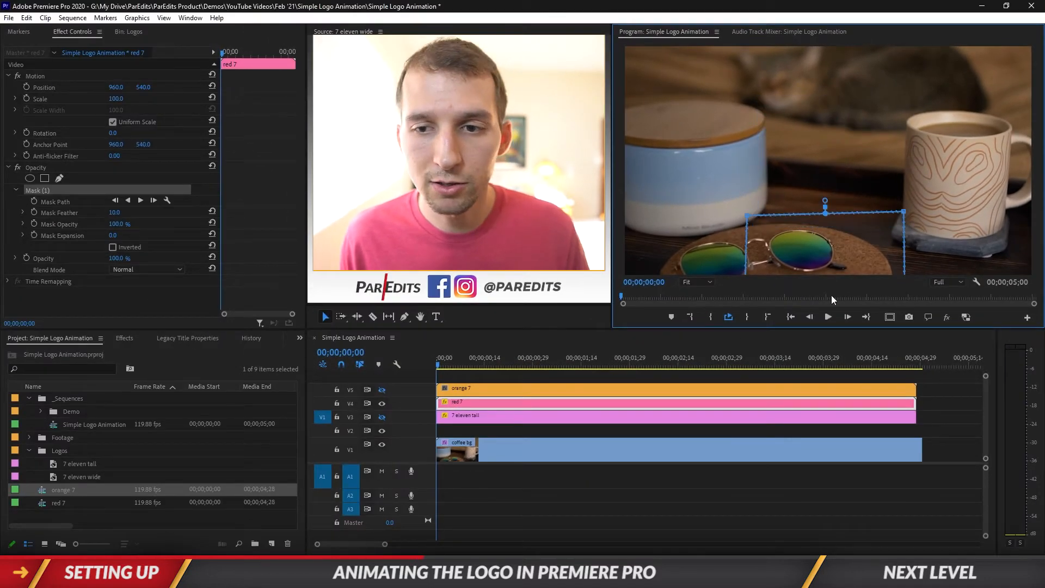
# Step: Set the rectangular mask's feather to 25 and turn on Mask Path keyframing at 00;00;00;00
pyautogui.click(118, 212)
pyautogui.write('25')
pyautogui.press('Return')
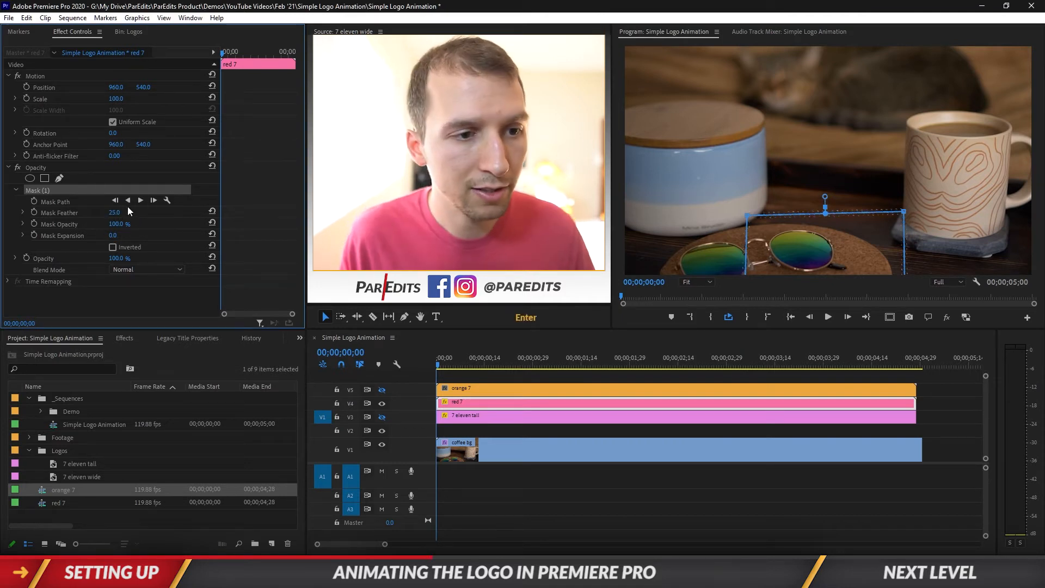
pyautogui.click(34, 200)
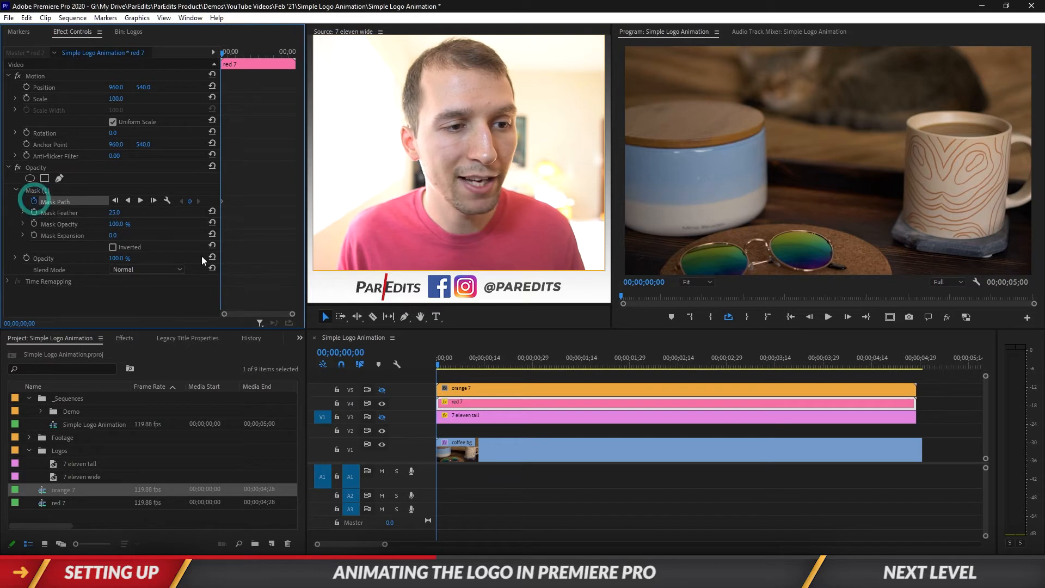
pyautogui.click(42, 189)
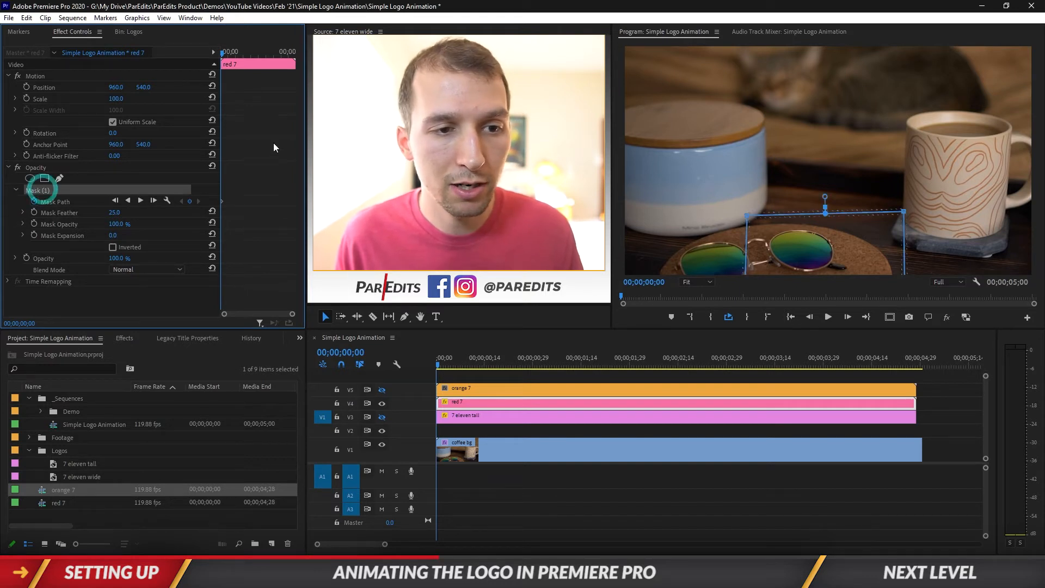
# Step: At 00;00;00;14, move the mask up over the entire red piece and rotate it about a quarter turn clockwise, then return to the clip's start
pyautogui.click(486, 366)
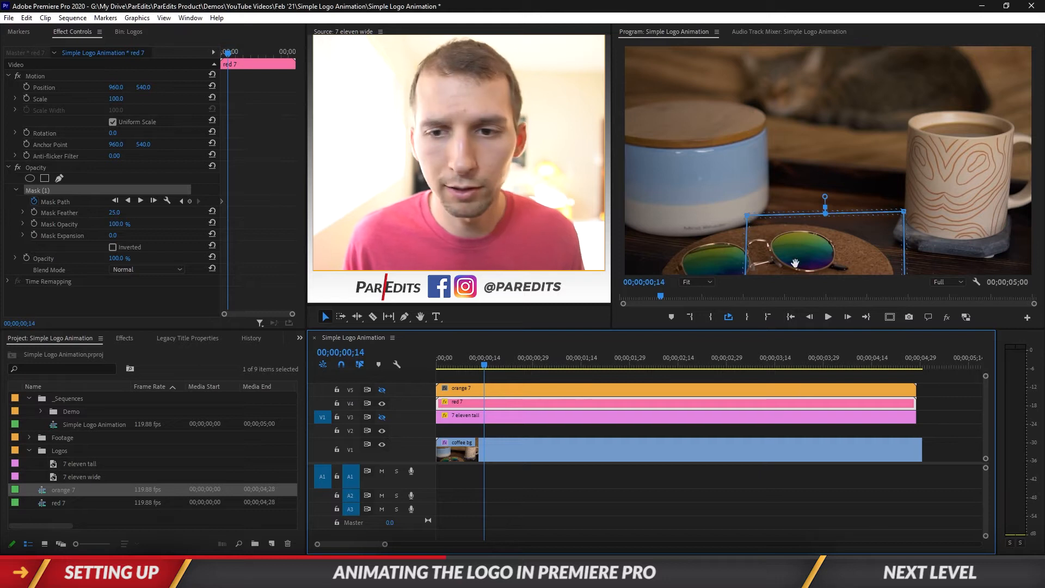
pyautogui.moveTo(807, 259); pyautogui.dragTo(831, 143)
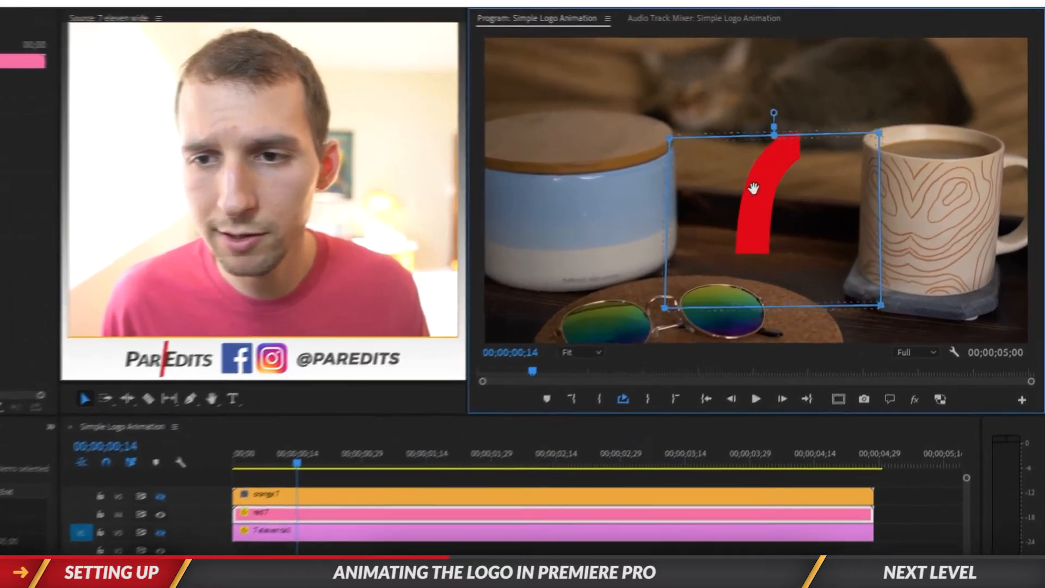
pyautogui.moveTo(731, 177); pyautogui.dragTo(721, 173)
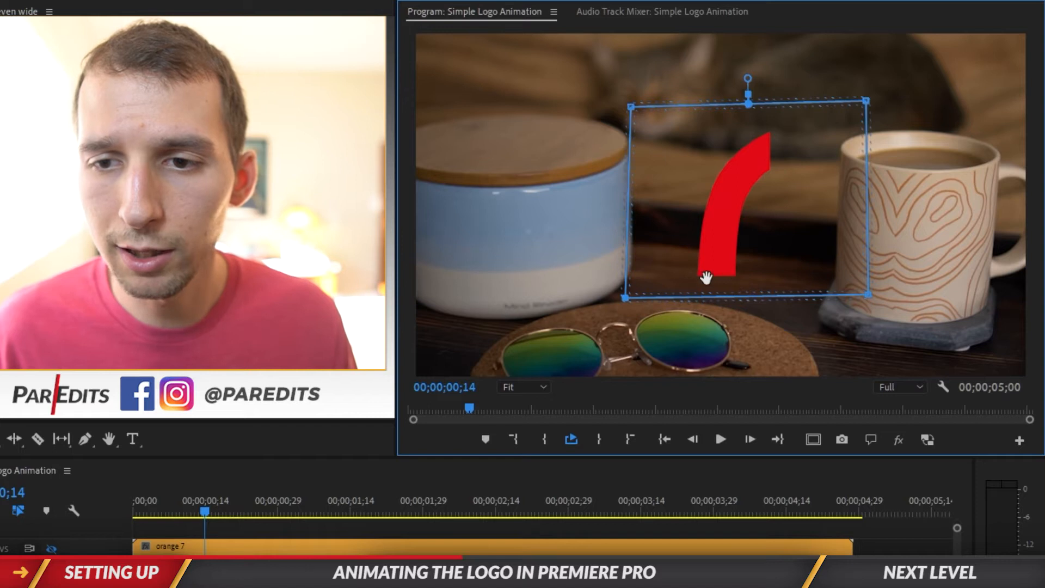
pyautogui.moveTo(880, 310); pyautogui.dragTo(632, 339)
pyautogui.moveTo(702, 267)
pyautogui.mouseDown()
pyautogui.moveTo(823, 259)
pyautogui.moveTo(714, 262)
pyautogui.moveTo(697, 273)
pyautogui.mouseUp()
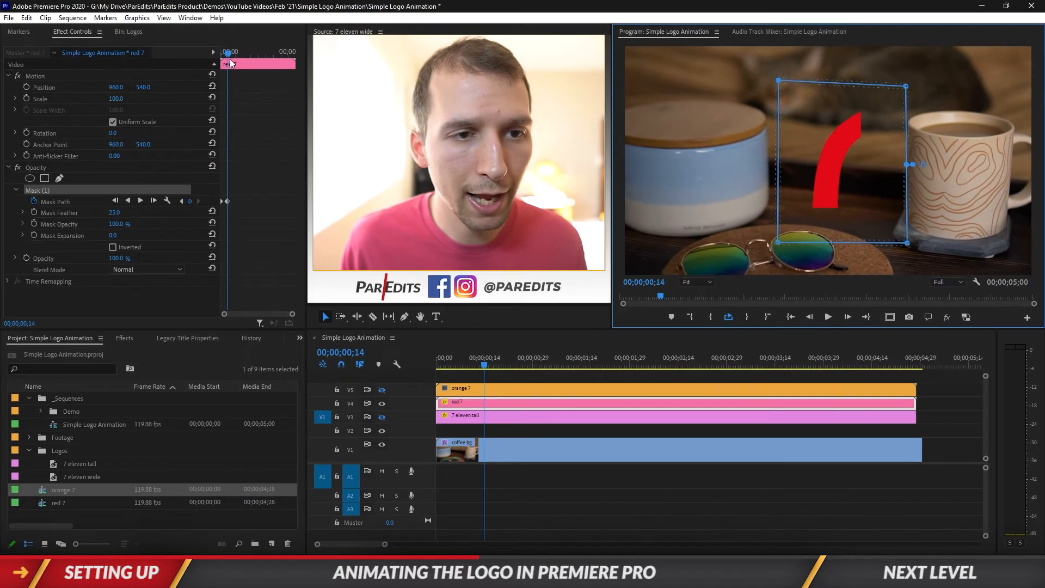
pyautogui.moveTo(228, 55); pyautogui.dragTo(221, 58)
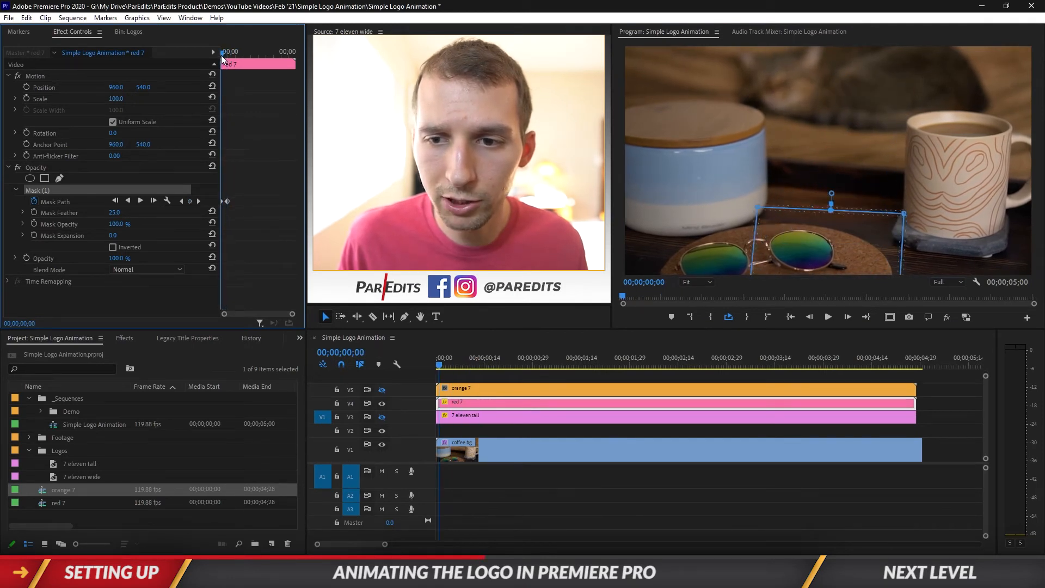
# Step: Rotate the red 7's mask at 00;00;00;04 and 00;00;00;08 to nearly upright, so its top edge crosses the red stem almost squarely
pyautogui.moveTo(226, 57); pyautogui.dragTo(241, 53)
pyautogui.moveTo(915, 219); pyautogui.dragTo(915, 221)
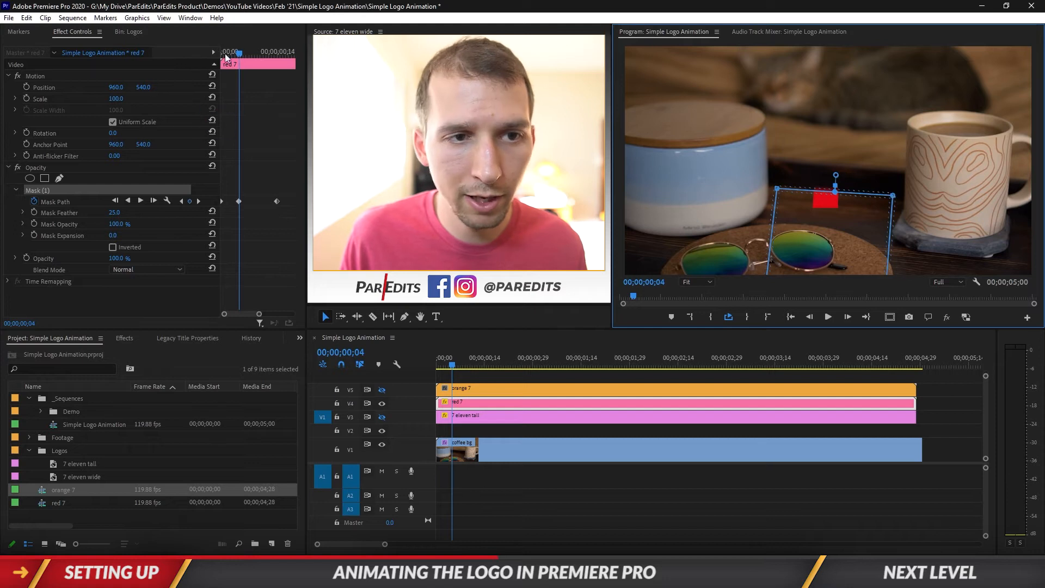
pyautogui.moveTo(239, 51); pyautogui.dragTo(250, 51)
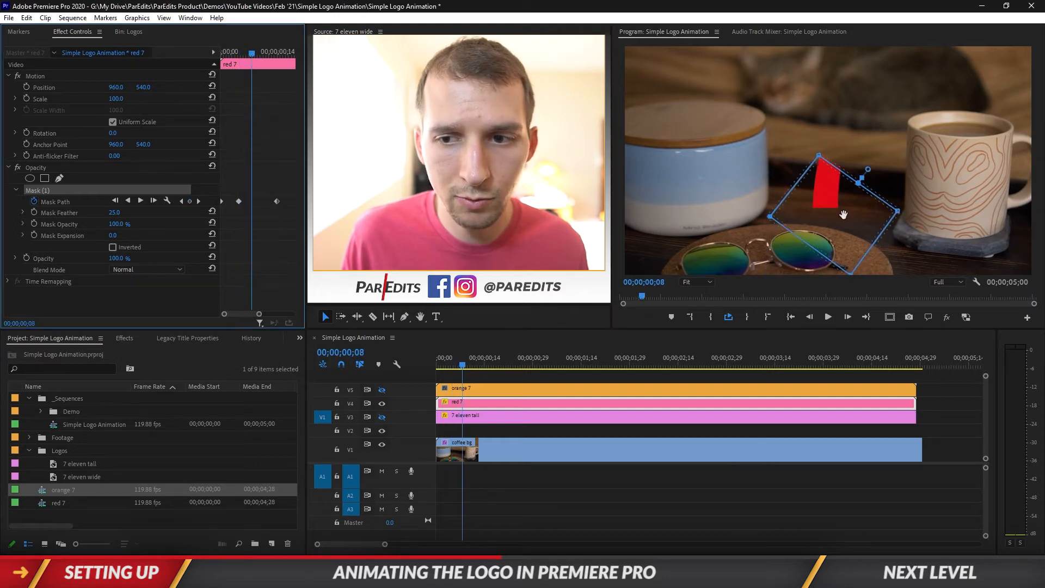
pyautogui.moveTo(908, 211); pyautogui.dragTo(887, 184)
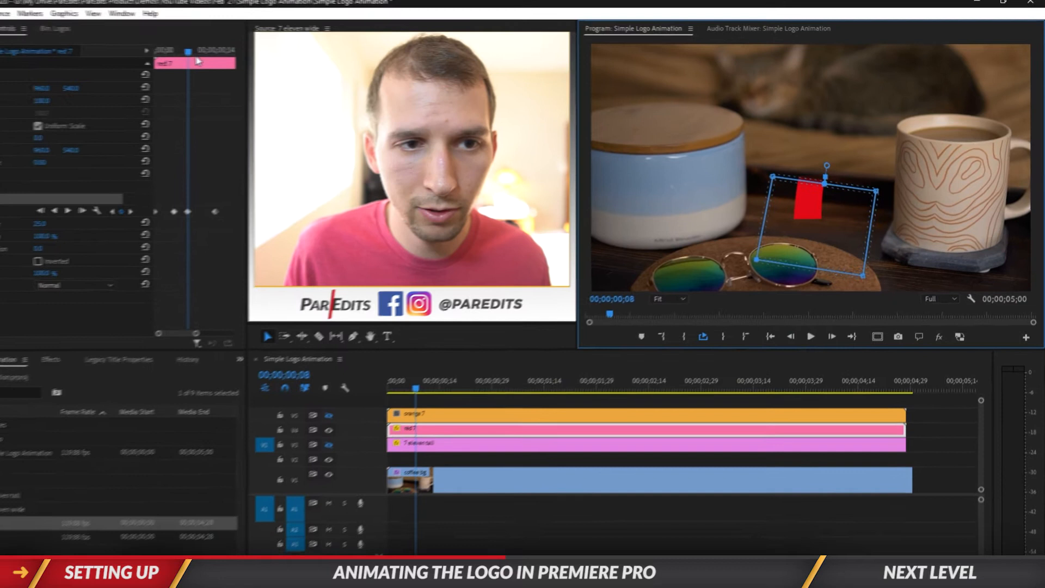
# Step: At 00;00;00;11, rotate the red 7's mask counterclockwise so its leading edge cuts across the curve of the red piece
pyautogui.moveTo(252, 53); pyautogui.dragTo(265, 52)
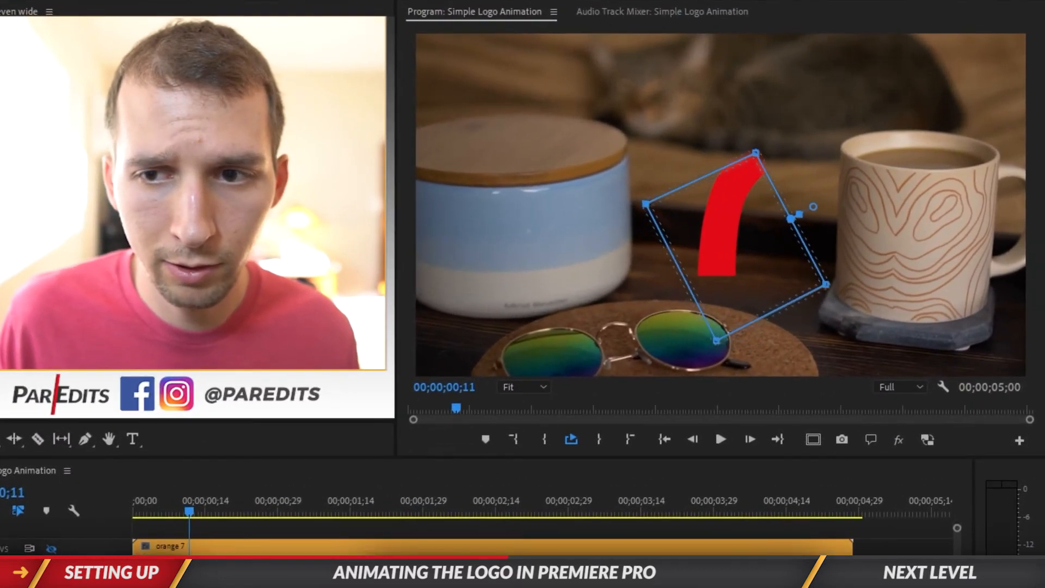
pyautogui.click(841, 292)
pyautogui.moveTo(832, 289); pyautogui.dragTo(805, 217)
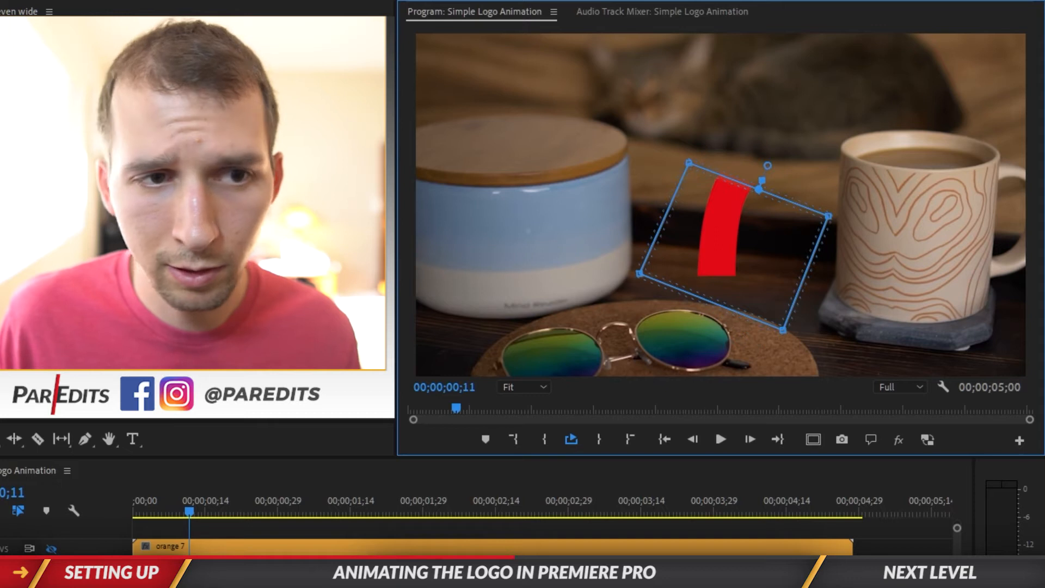
# Step: At 00;00;00;12, rotate the red 7's mask slightly counterclockwise to follow the curve near the red piece's tip
pyautogui.press('Right')
pyautogui.press('Right')
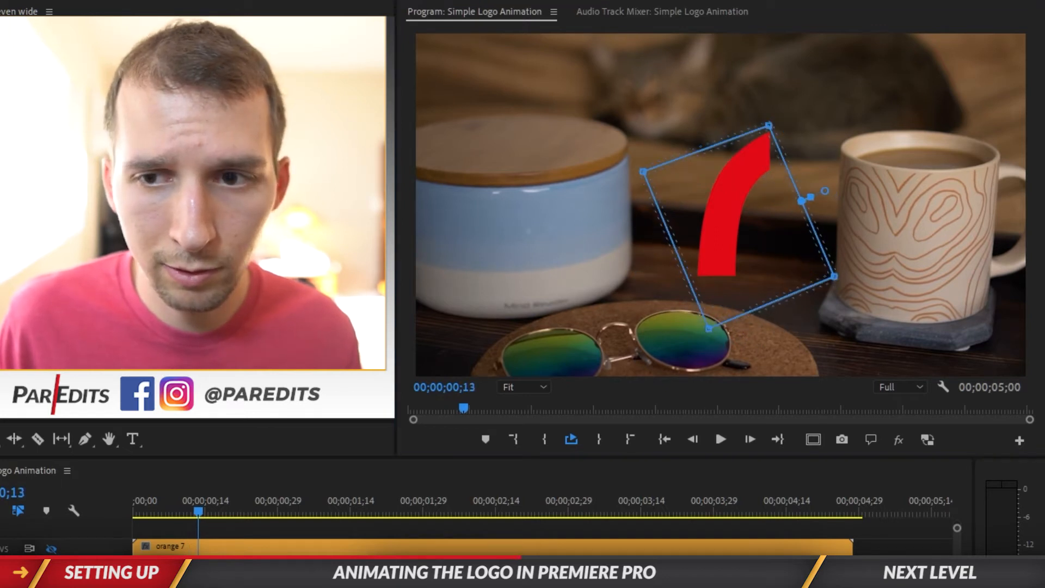
pyautogui.click(456, 247)
pyautogui.press('Left')
pyautogui.press('Left')
pyautogui.press('Right')
pyautogui.press('Right')
pyautogui.press('Left')
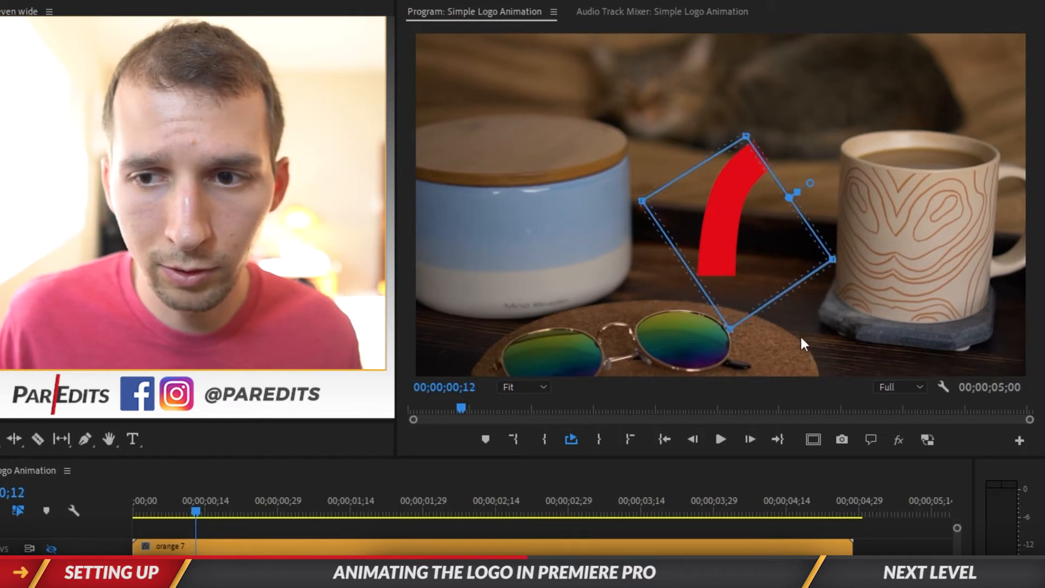
pyautogui.moveTo(843, 257); pyautogui.dragTo(831, 246)
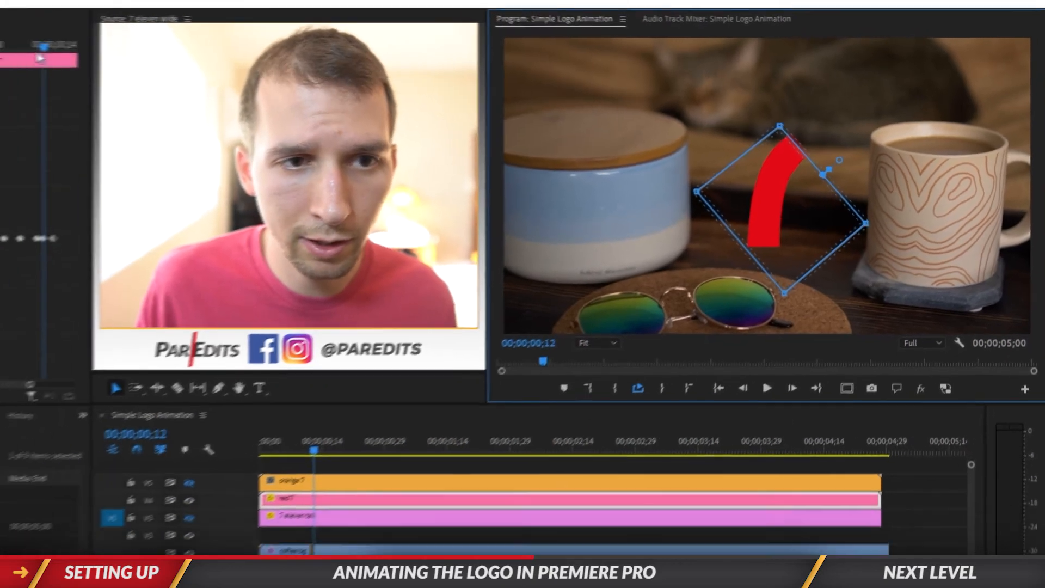
# Step: Play the sequence from the start to review the red 7's mask reveal
pyautogui.moveTo(244, 52); pyautogui.dragTo(276, 54)
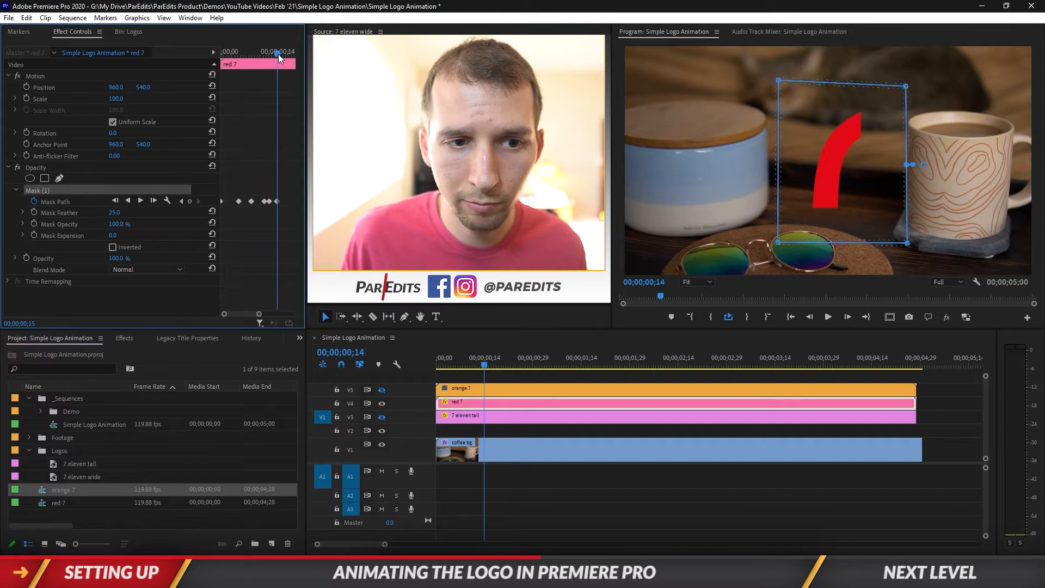
pyautogui.press('Home')
pyautogui.click(522, 380)
pyautogui.click(827, 317)
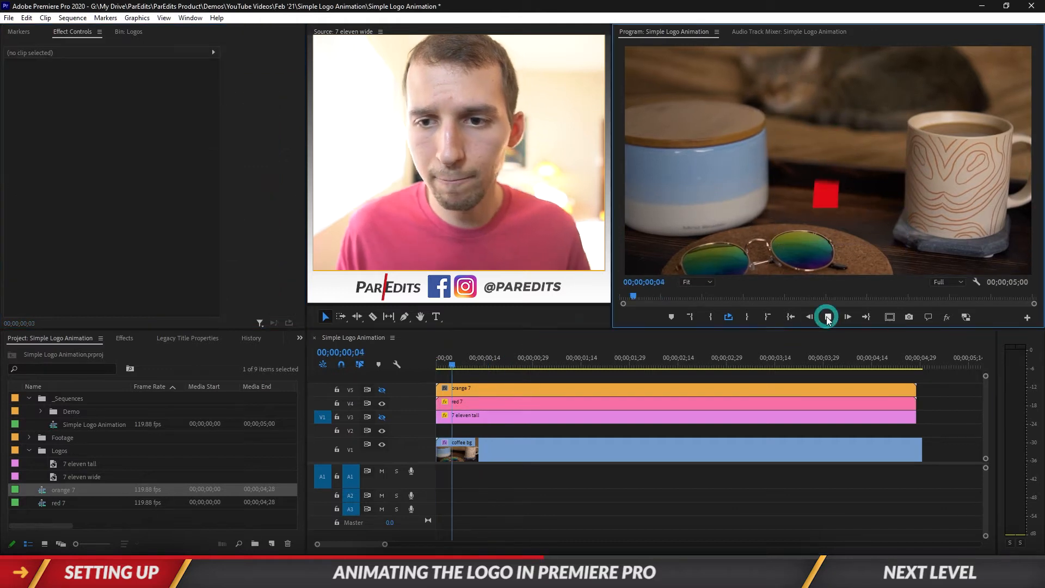
pyautogui.click(793, 317)
pyautogui.click(827, 316)
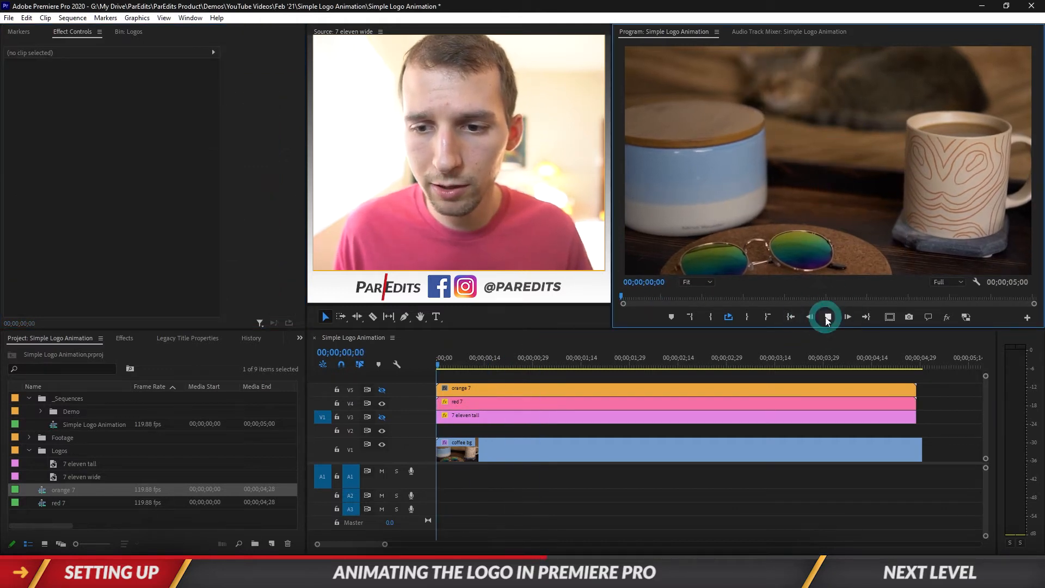
pyautogui.press('space')
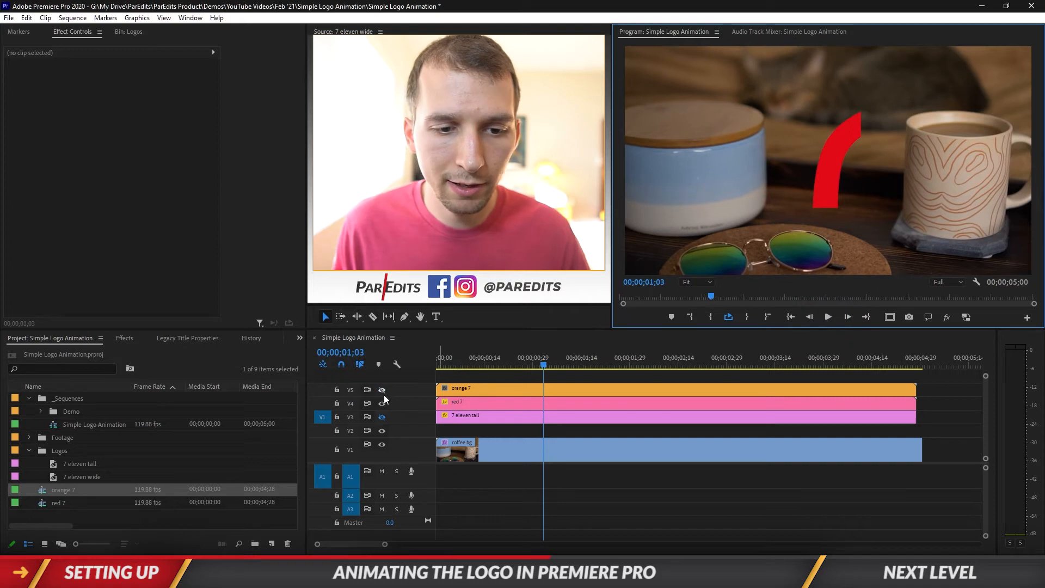
# Step: Show the V5 track again and move the playhead to the red 7's last mask path keyframe at 00;00;00;14
pyautogui.click(383, 389)
pyautogui.click(505, 389)
pyautogui.click(456, 364)
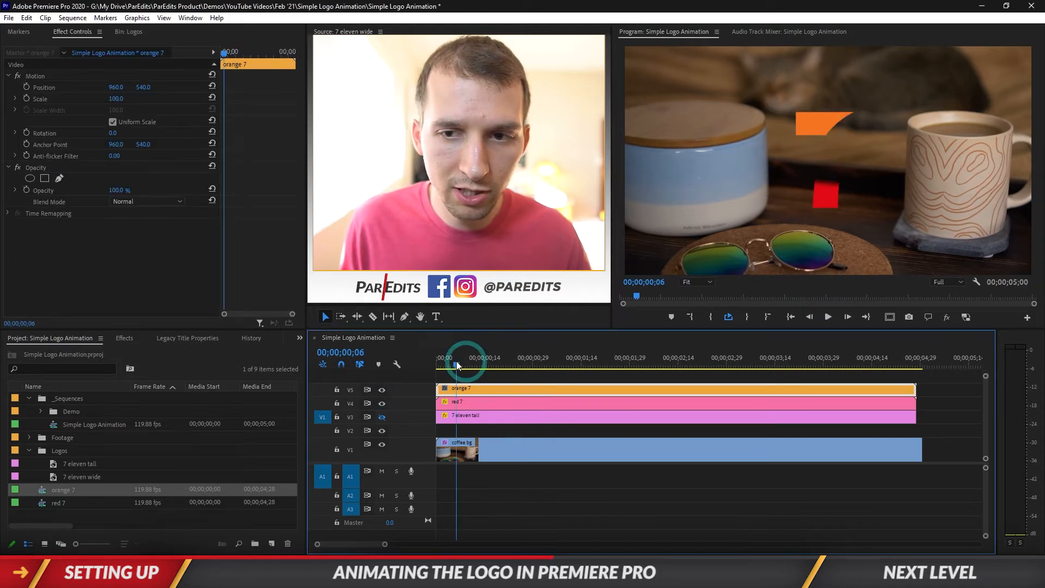
pyautogui.moveTo(445, 363); pyautogui.dragTo(466, 362)
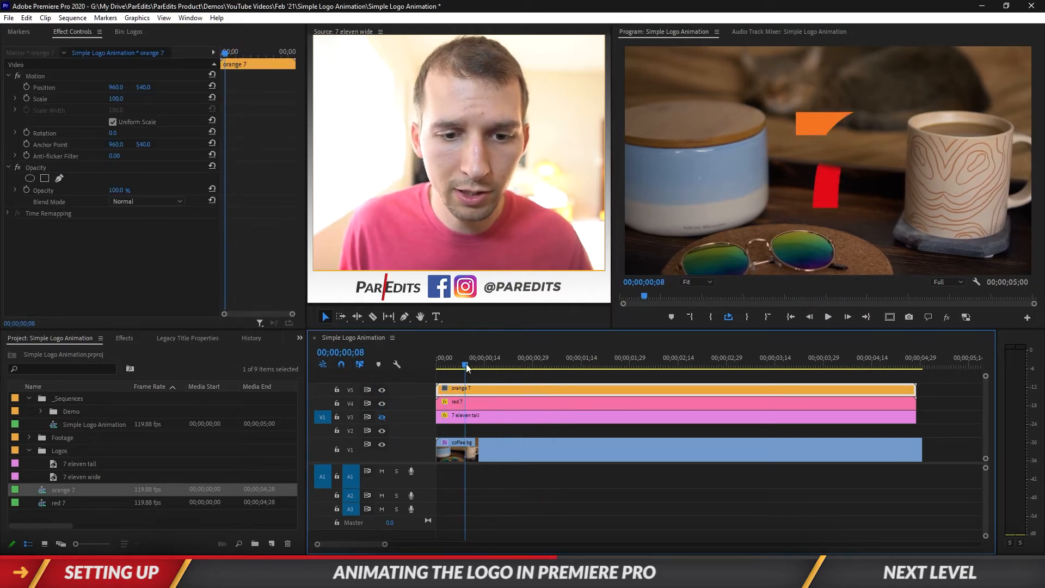
pyautogui.click(459, 404)
pyautogui.click(197, 201)
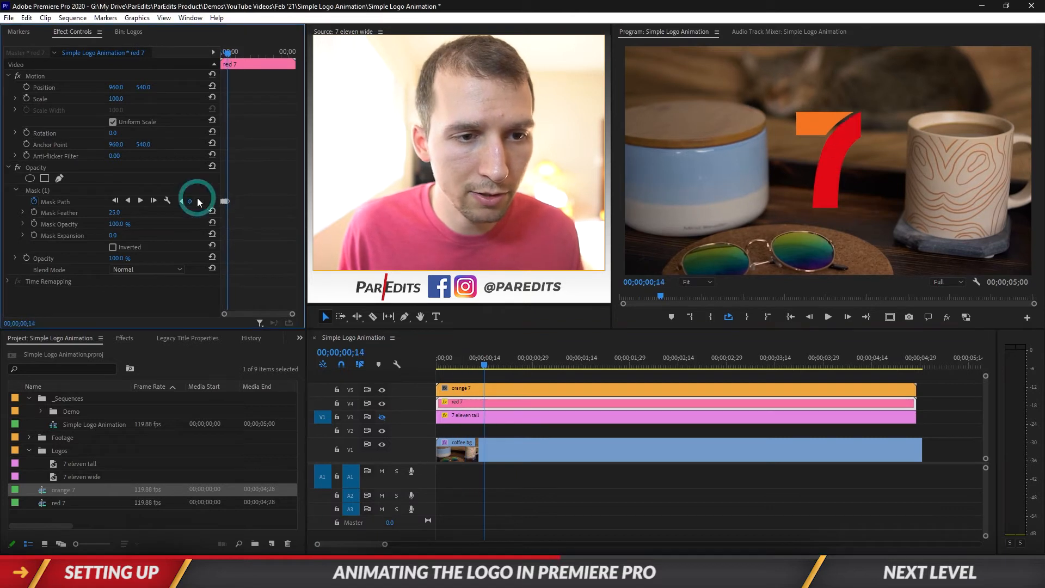
# Step: Add a rectangular opacity mask to the orange 7 clip and move it left until it clears the orange piece
pyautogui.click(504, 387)
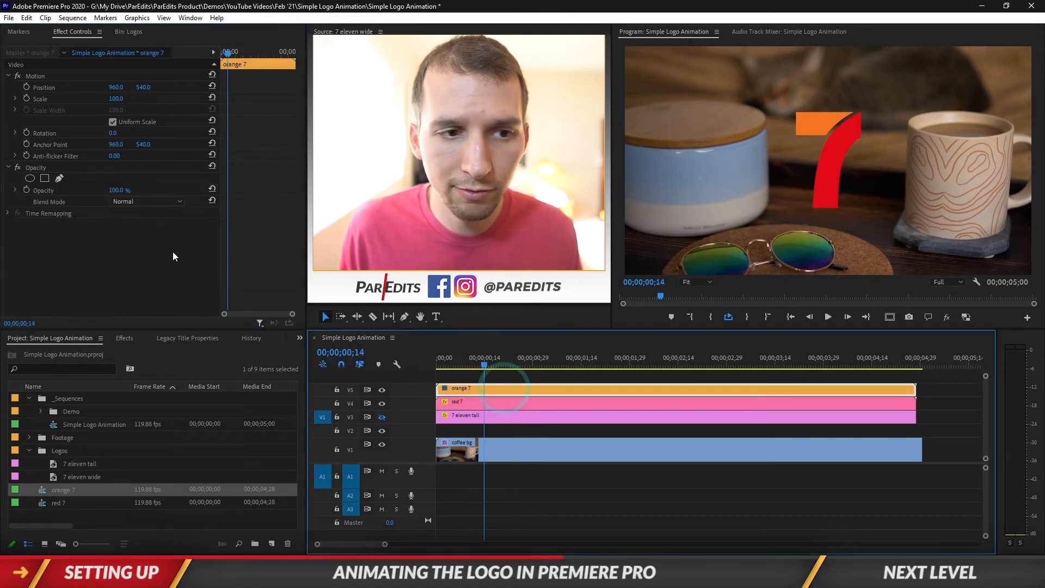
pyautogui.click(45, 179)
pyautogui.moveTo(828, 162); pyautogui.dragTo(776, 126)
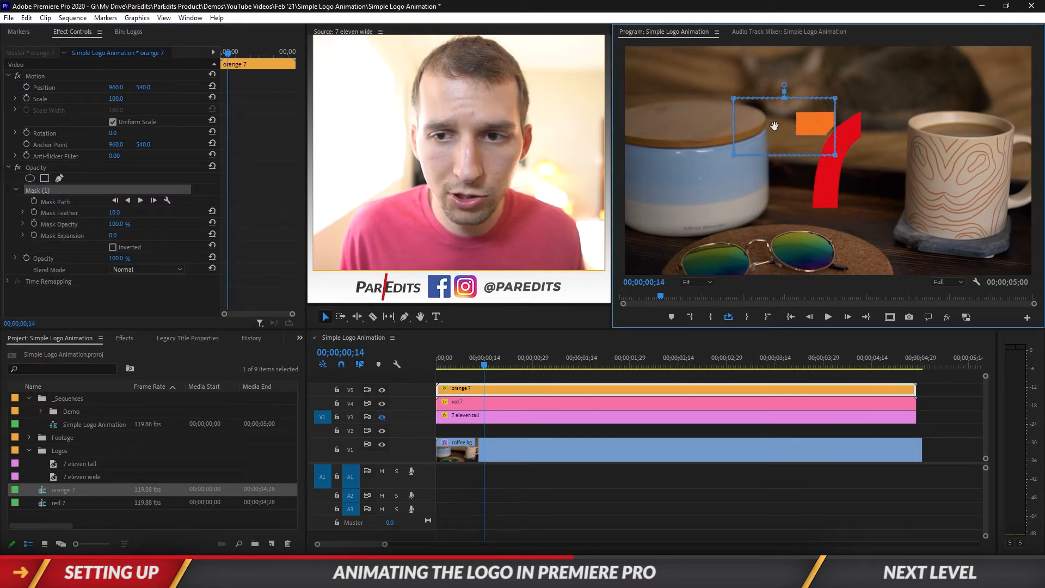
# Step: Set the orange 7 mask's feather to 25 and turn on Mask Path keyframing at 00;00;00;14
pyautogui.click(113, 213)
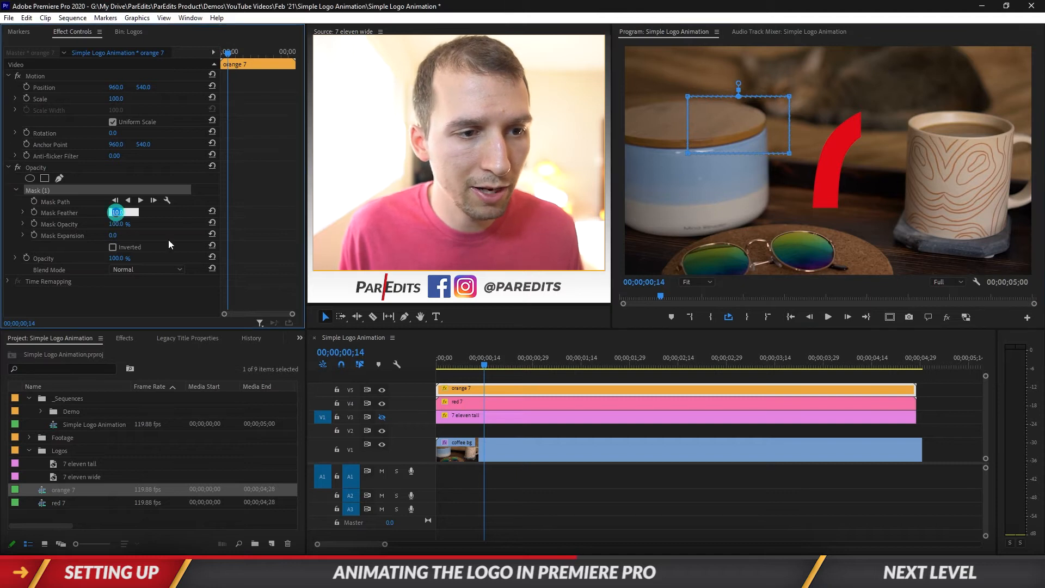
pyautogui.write('25')
pyautogui.press('Return')
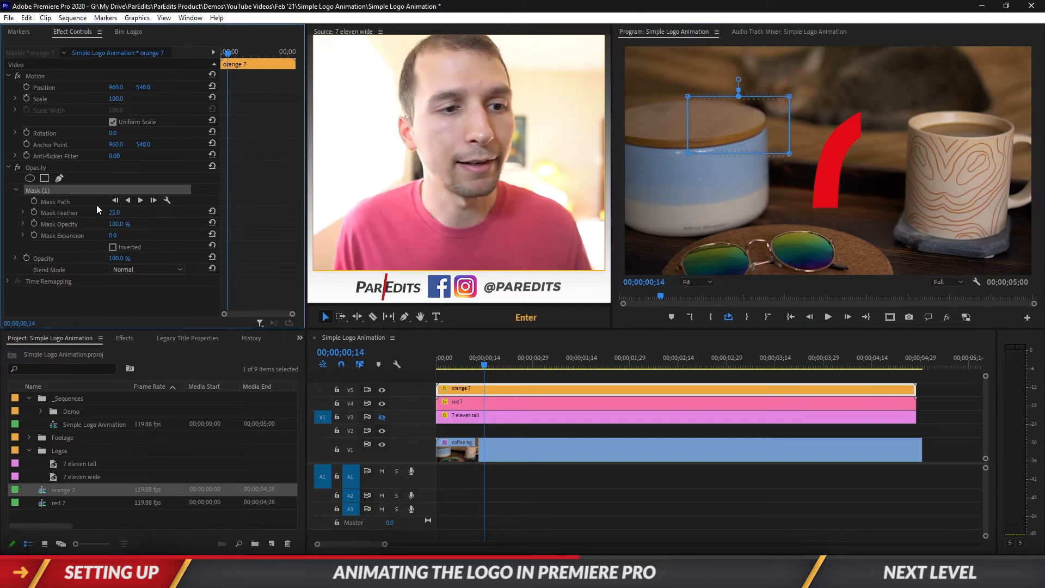
pyautogui.click(33, 201)
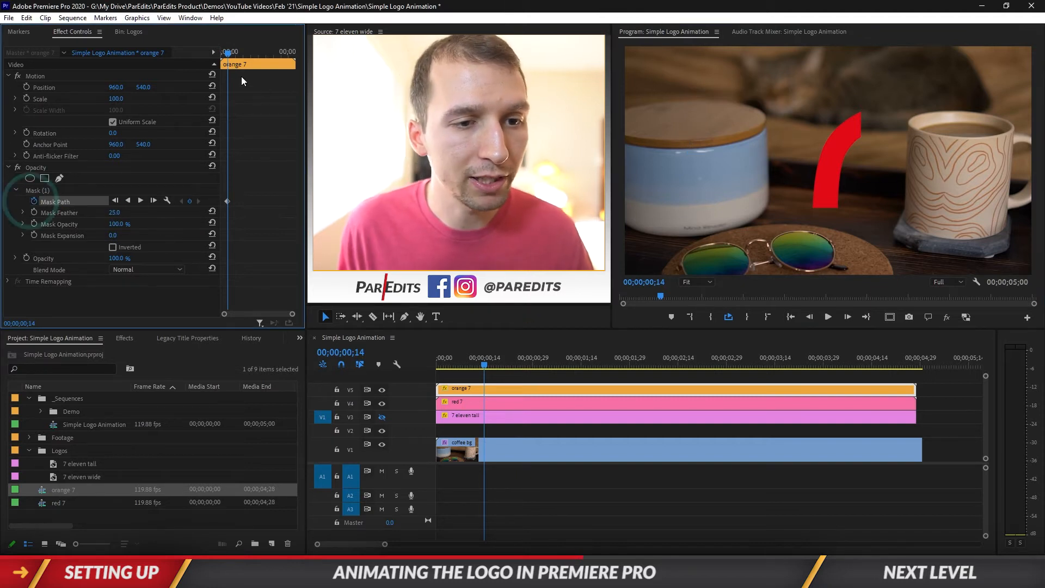
# Step: At 00;00;00;29, move the orange 7's mask right so that it covers the entire orange piece
pyautogui.click(532, 359)
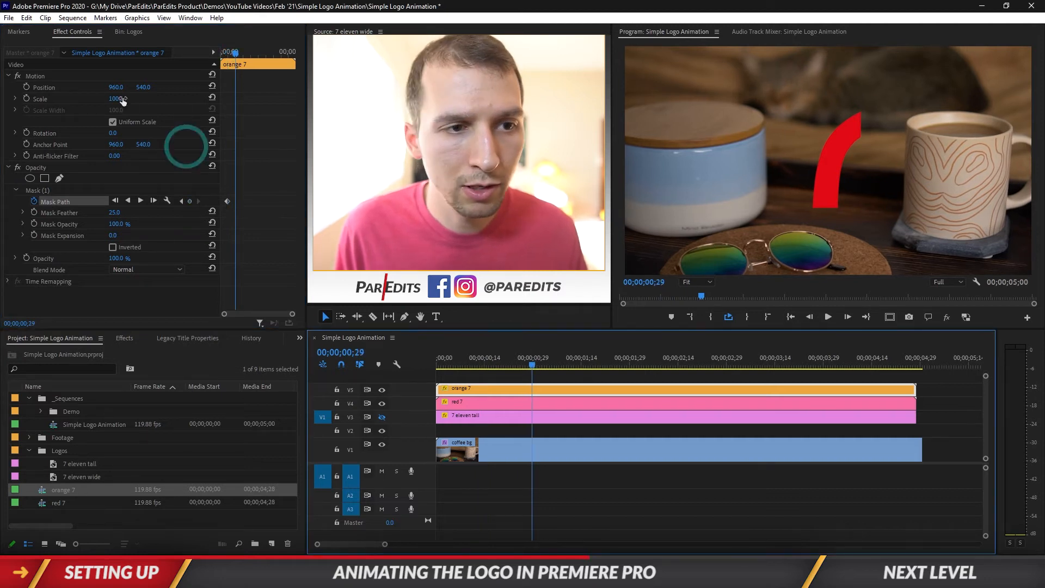
pyautogui.click(37, 190)
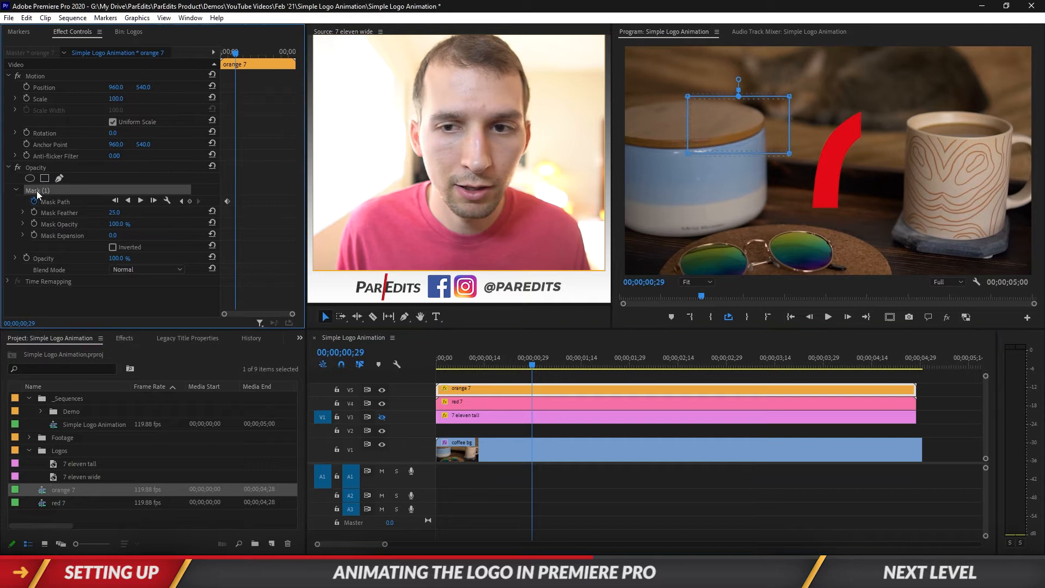
pyautogui.moveTo(733, 123); pyautogui.dragTo(779, 122)
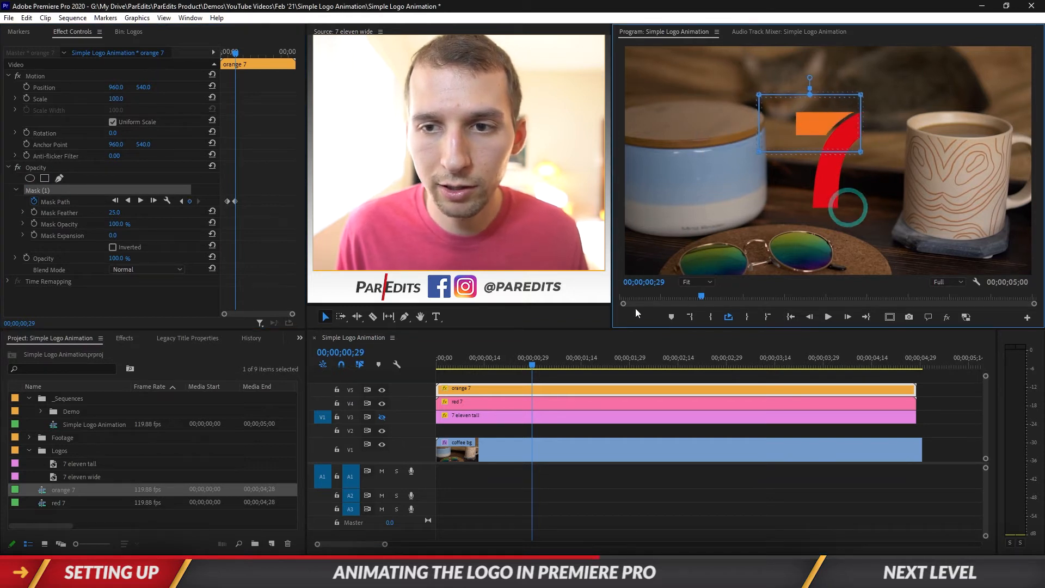
# Step: Play the sequence from the start to review the red and orange pieces' reveals together
pyautogui.click(564, 380)
pyautogui.moveTo(477, 364); pyautogui.dragTo(426, 357)
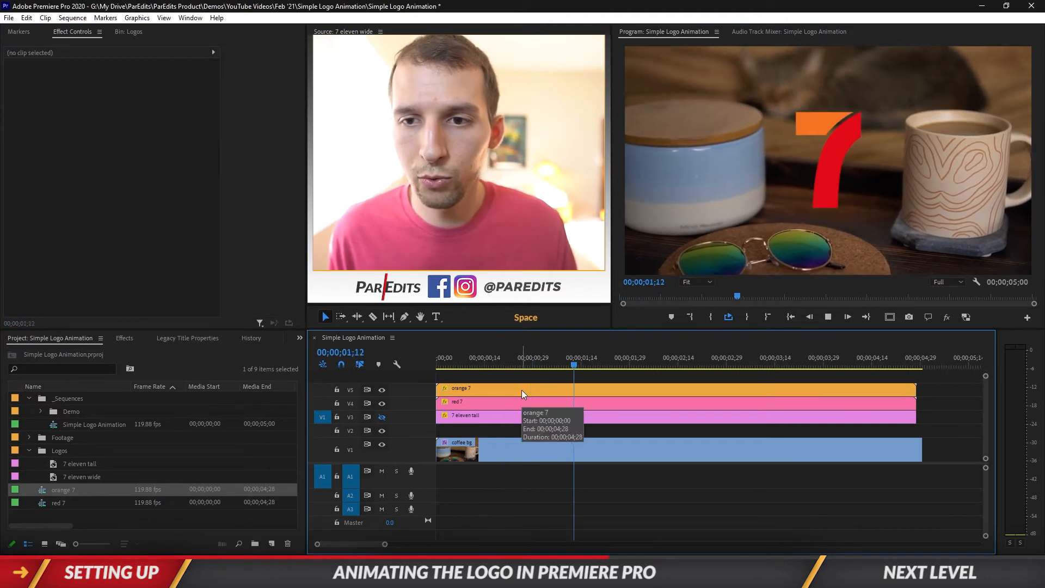
pyautogui.moveTo(512, 360); pyautogui.dragTo(442, 366)
pyautogui.press('space')
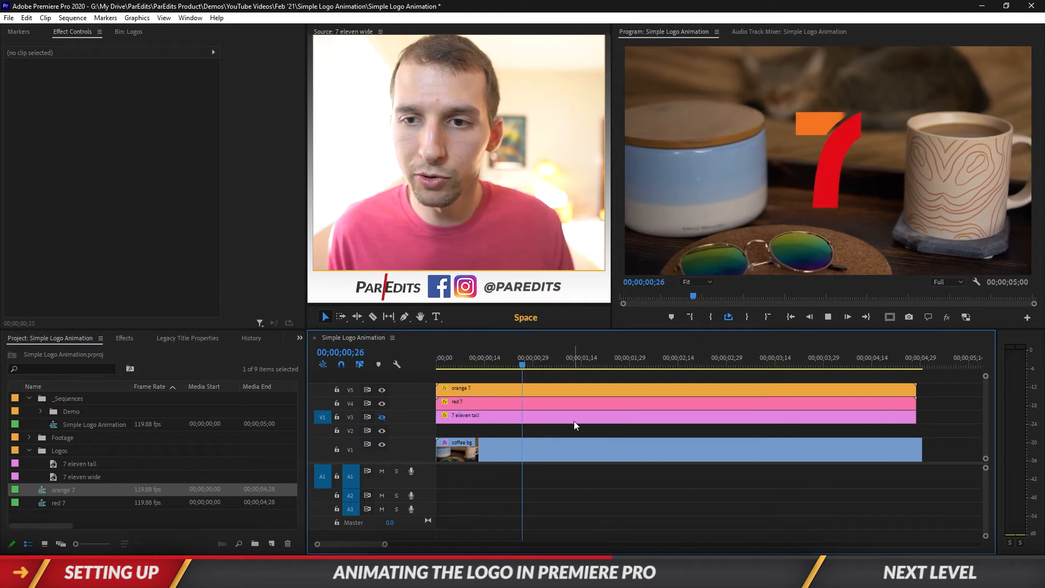
# Step: Cut the orange 7 and red 7 clips at 00;00;00;28 and delete the parts after the cut
pyautogui.moveTo(561, 365); pyautogui.dragTo(490, 385)
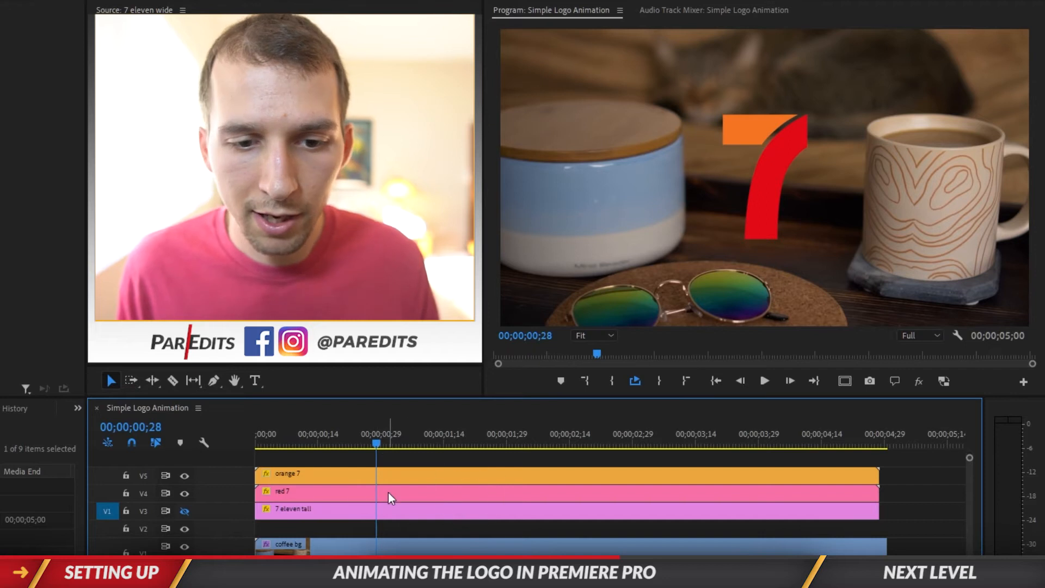
pyautogui.press('c')
pyautogui.click(377, 491)
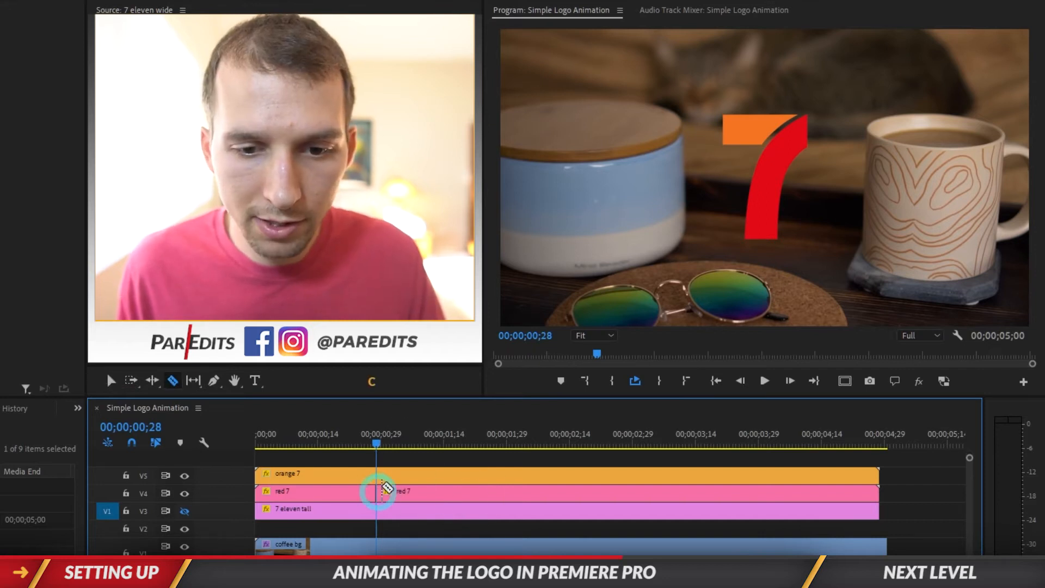
pyautogui.press('v')
pyautogui.click(418, 477)
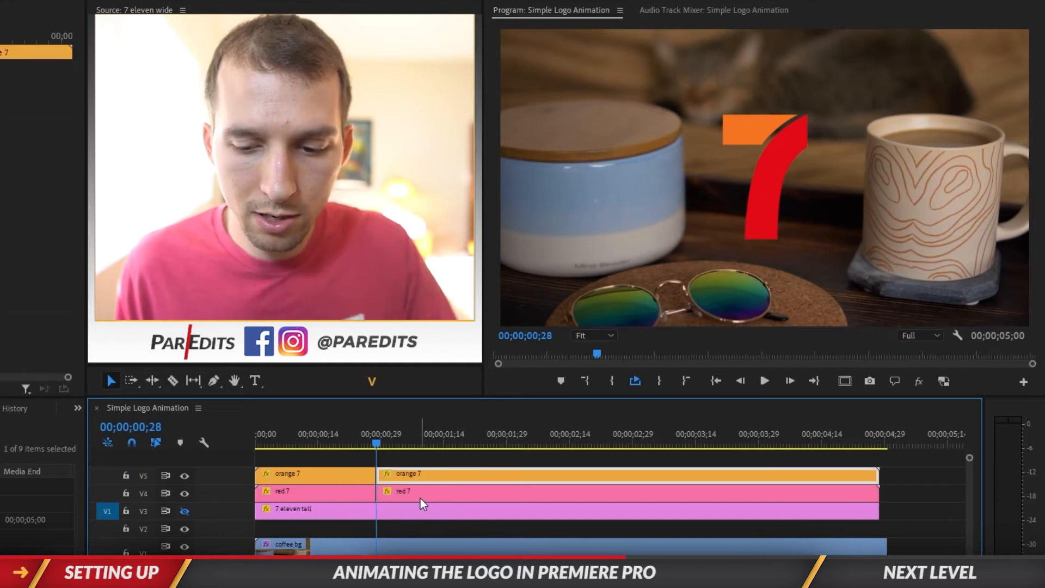
pyautogui.press('Delete')
pyautogui.click(416, 492)
pyautogui.press('Delete')
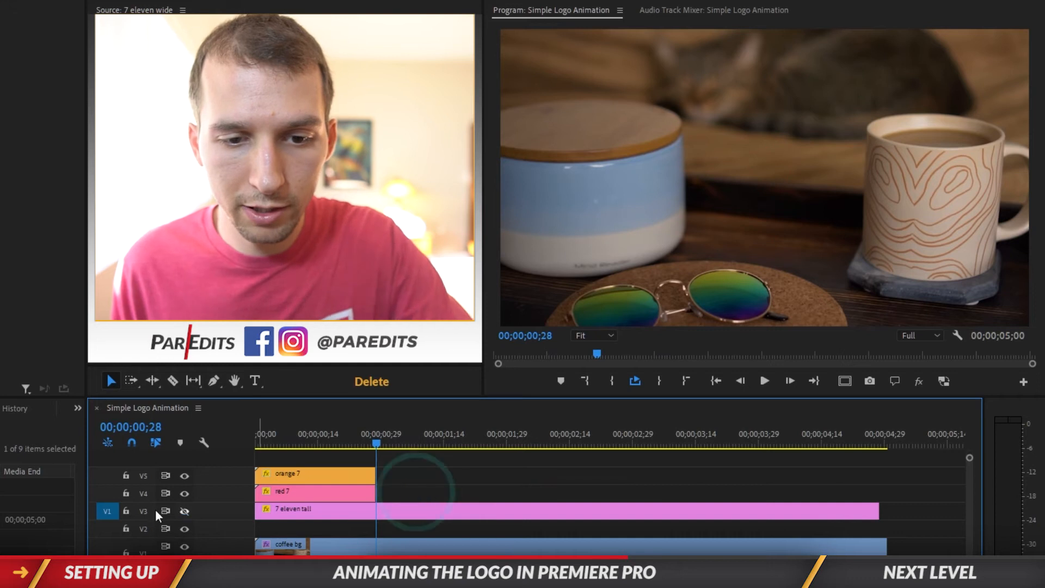
# Step: Show the V3 track, trim the 7 eleven tall clip's start to 00;00;00;28, and play the sequence from the beginning
pyautogui.click(185, 511)
pyautogui.moveTo(258, 511); pyautogui.dragTo(376, 511)
pyautogui.moveTo(383, 433); pyautogui.dragTo(262, 440)
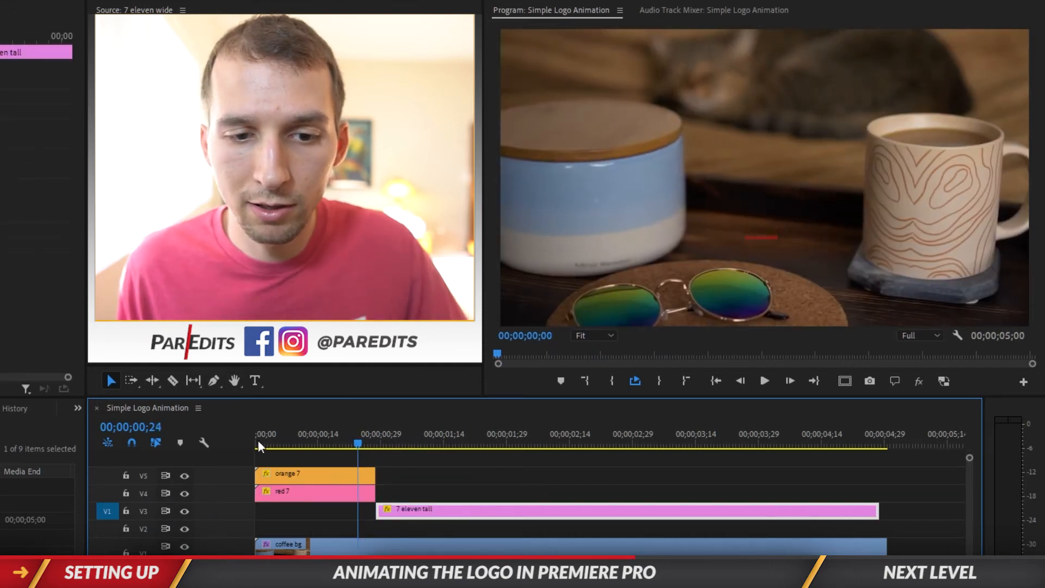
pyautogui.press('space')
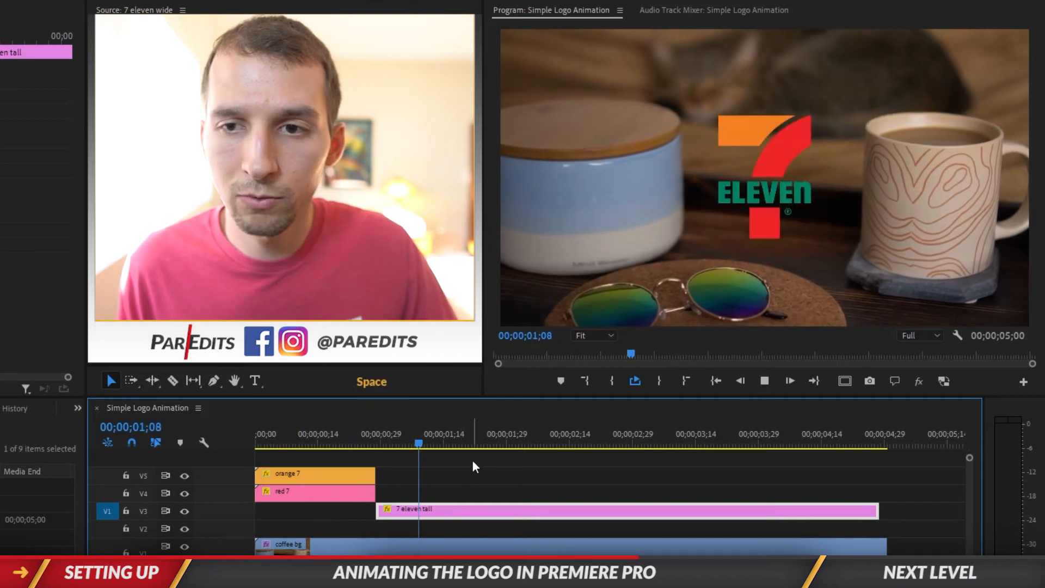
# Step: Turn on Scale keyframing for the 7 eleven tall clip at its first frame, 00;00;00;28
pyautogui.click(368, 439)
pyautogui.moveTo(368, 439); pyautogui.dragTo(390, 439)
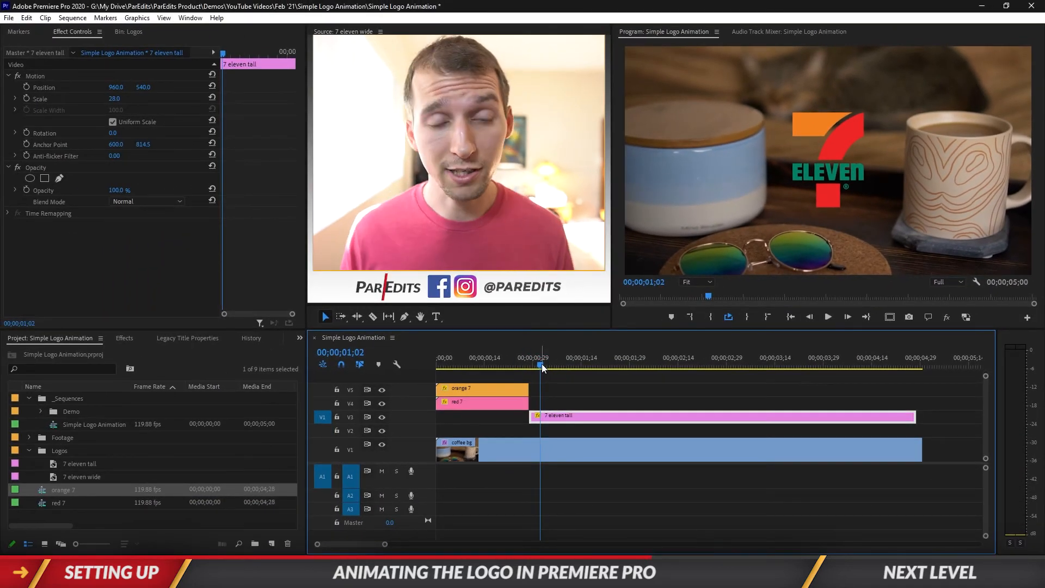
pyautogui.moveTo(541, 363); pyautogui.dragTo(530, 364)
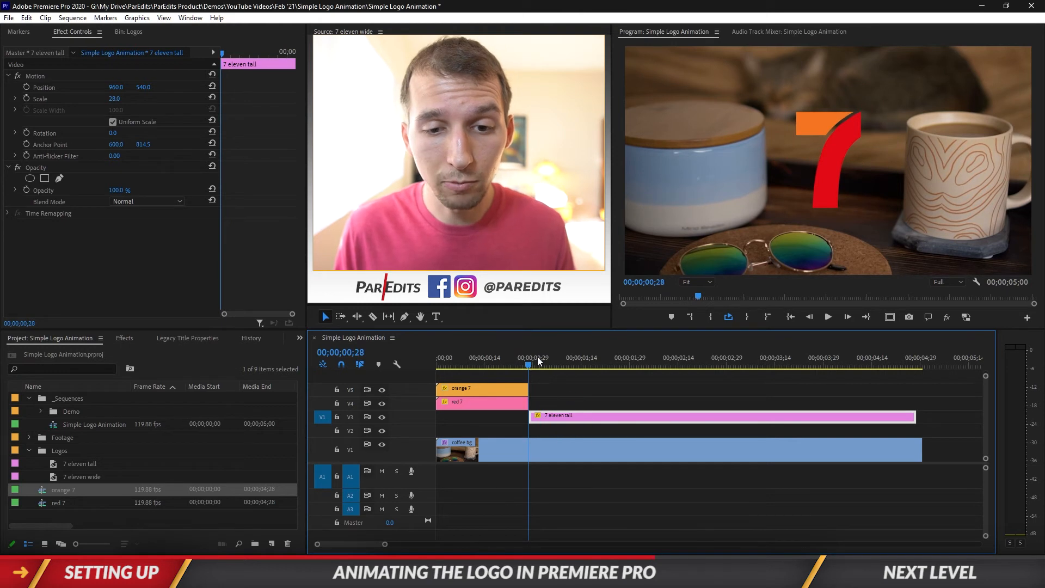
pyautogui.keyDown('shift'); pyautogui.click(530, 360); pyautogui.keyUp('shift')
pyautogui.click(560, 416)
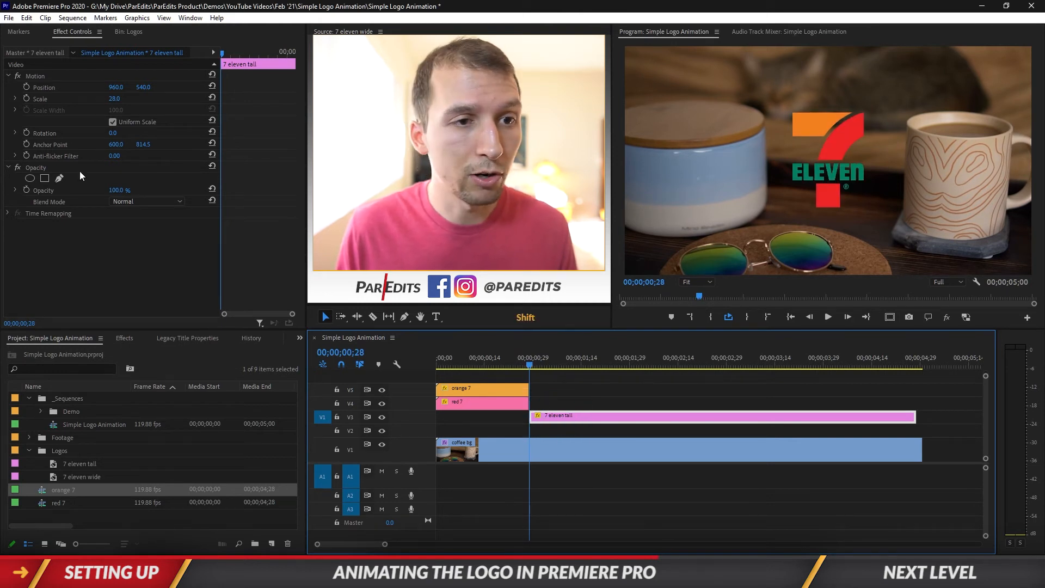
pyautogui.click(25, 98)
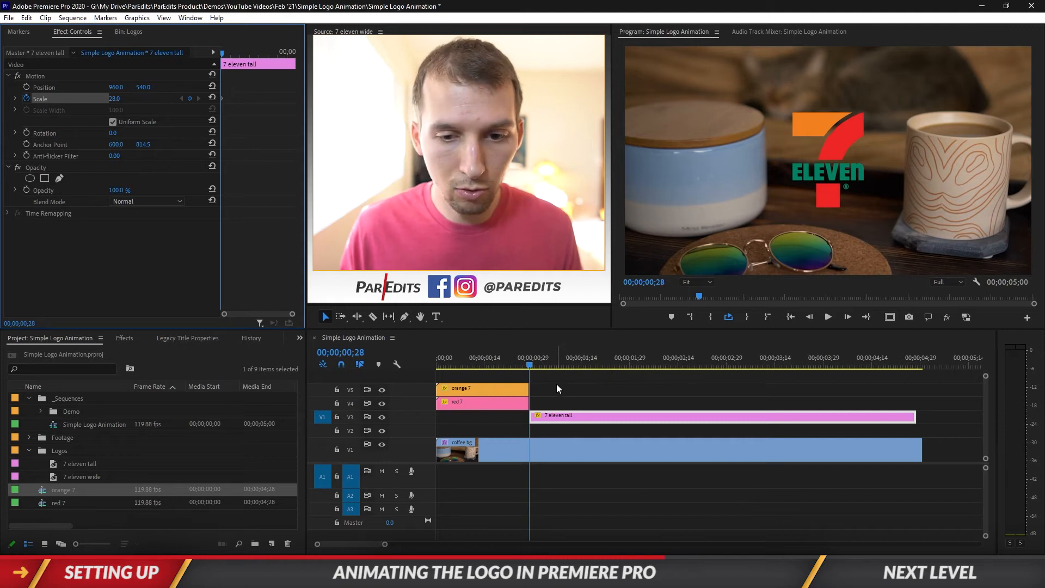
# Step: Add a Scale keyframe of 35 to the 7 eleven tall clip at 00;00;00;29
pyautogui.click(531, 359)
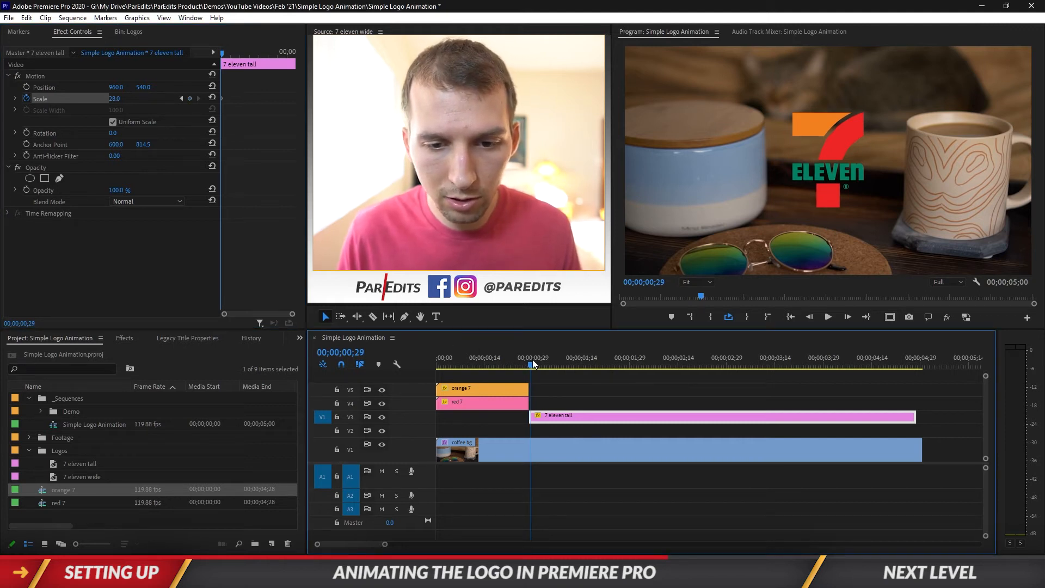
pyautogui.click(114, 99)
pyautogui.write('35')
pyautogui.press('Return')
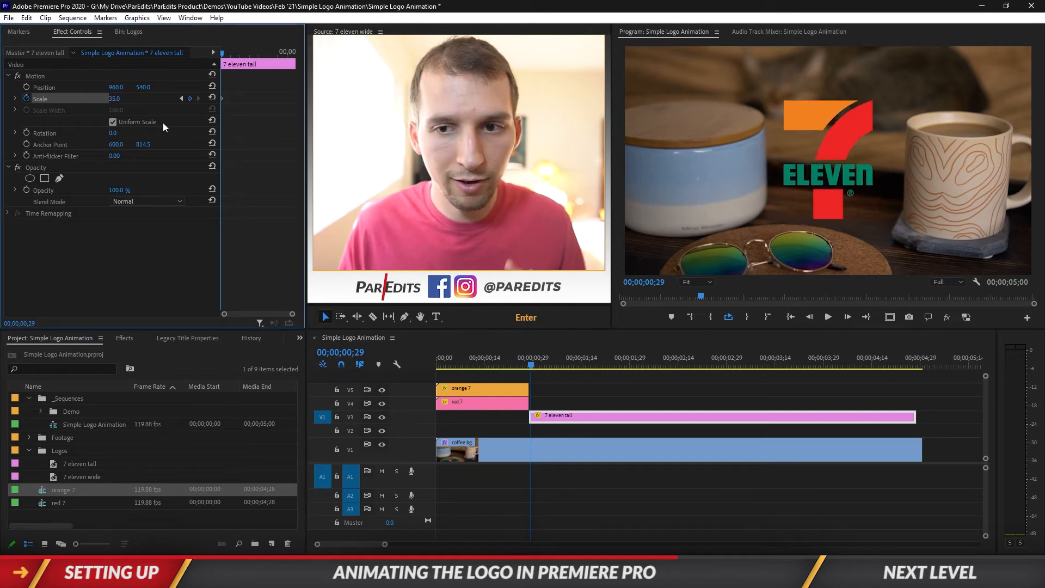
# Step: Add a Scale keyframe of 28 to the 7 eleven tall clip at 00;00;01;02
pyautogui.click(532, 363)
pyautogui.moveTo(535, 364); pyautogui.dragTo(540, 365)
pyautogui.click(109, 98)
pyautogui.write('28')
pyautogui.press('Return')
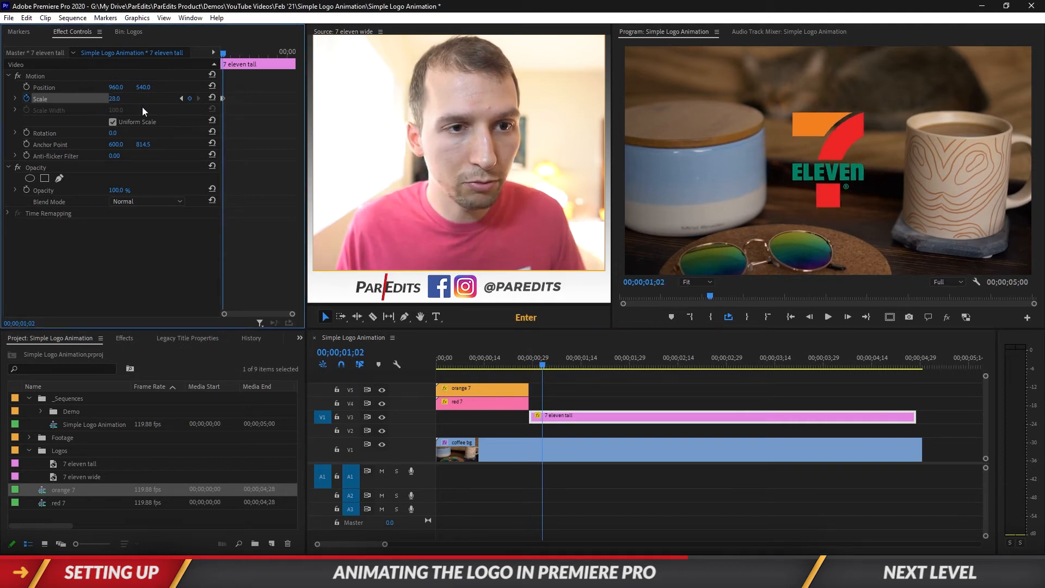
# Step: Apply easing to the last Scale keyframe of the 7 eleven tall clip
pyautogui.click(517, 364)
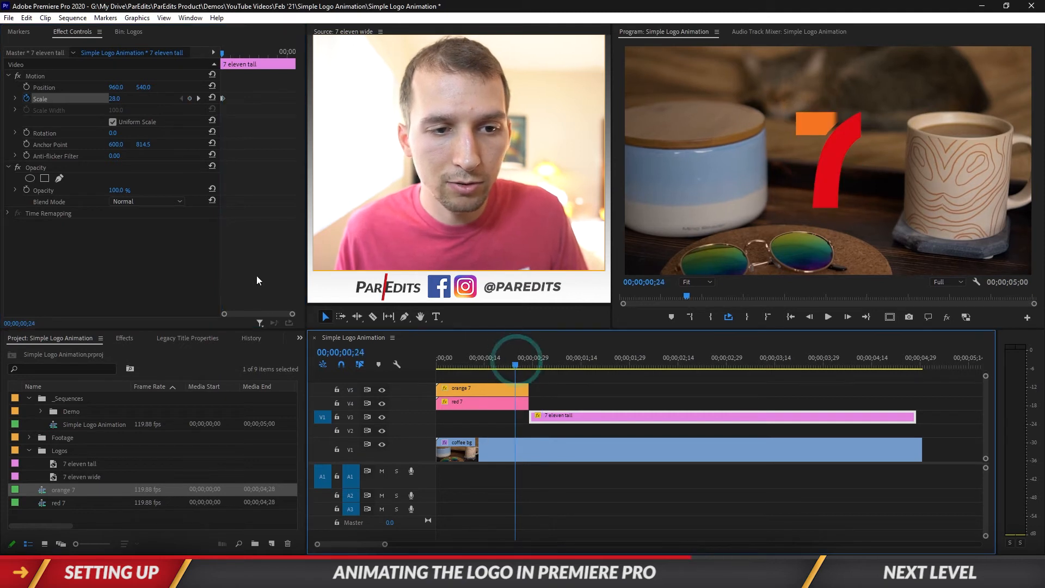
pyautogui.click(294, 317)
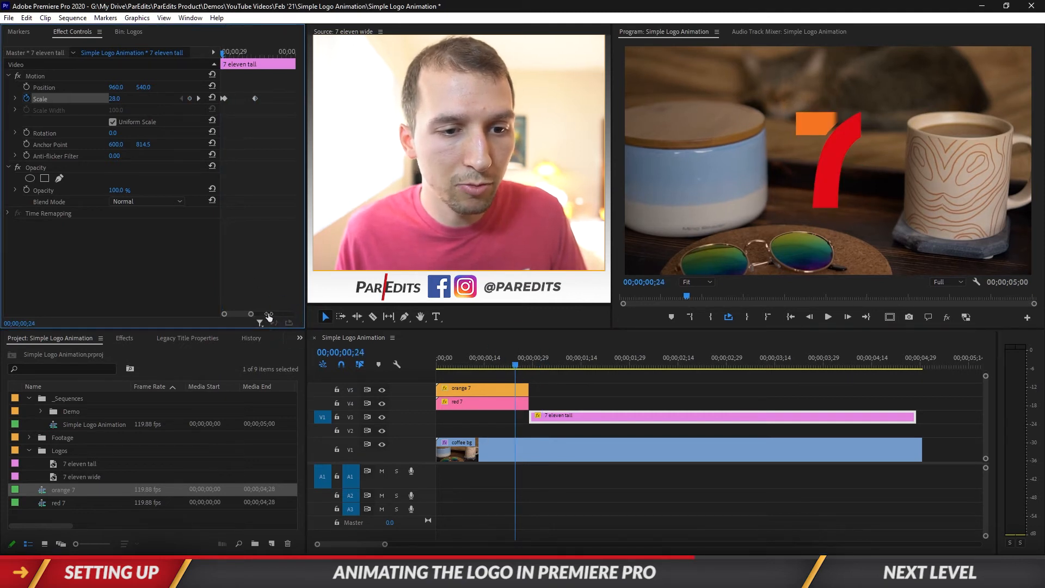
pyautogui.moveTo(238, 314)
pyautogui.mouseDown()
pyautogui.moveTo(228, 312)
pyautogui.moveTo(246, 316)
pyautogui.mouseUp()
pyautogui.rightClick(292, 98)
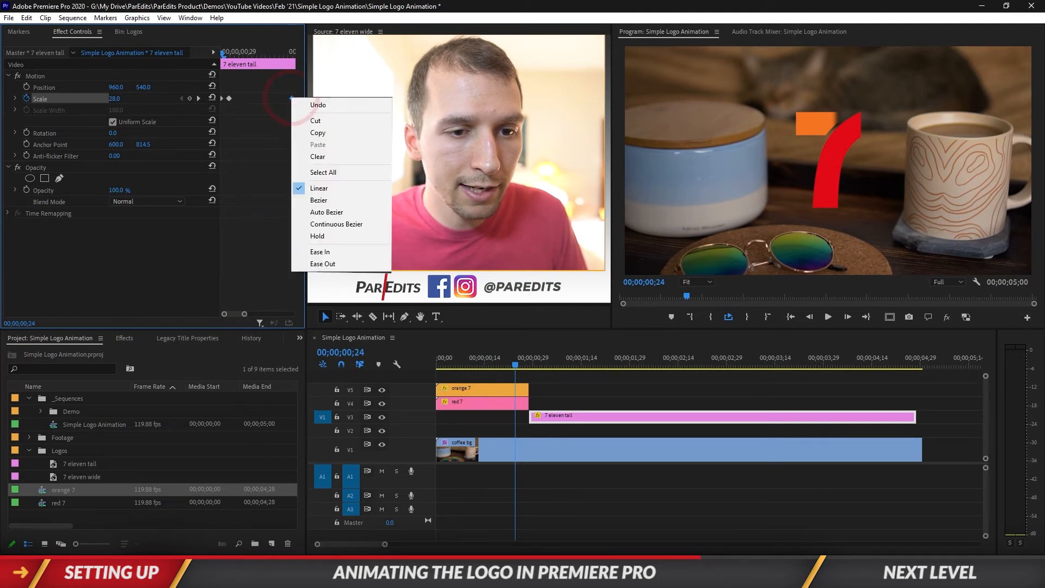
pyautogui.click(311, 261)
# Step: Play the sequence from the start to review the full logo's scale pop
pyautogui.moveTo(222, 52); pyautogui.dragTo(222, 53)
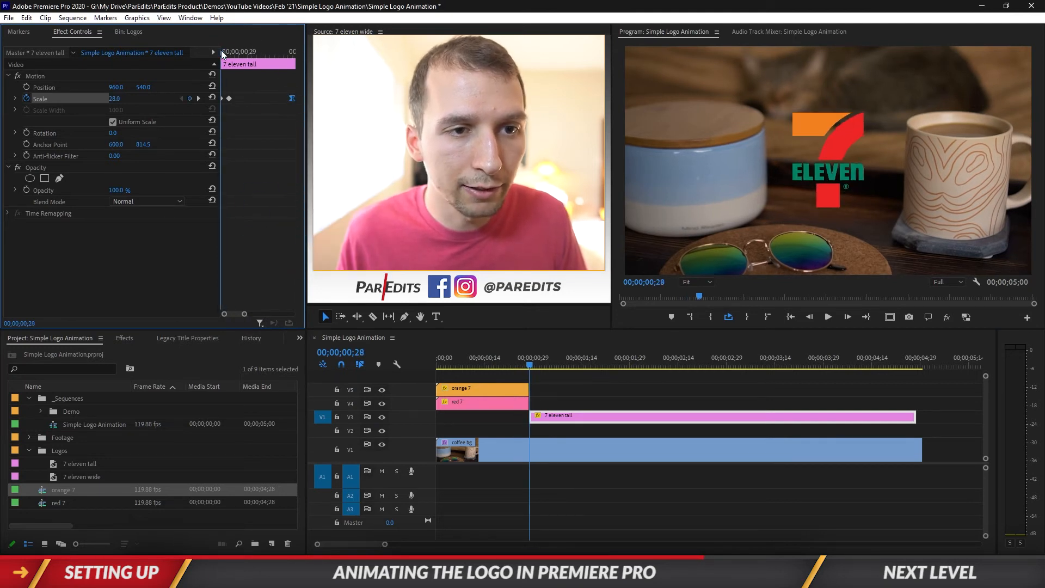
pyautogui.click(802, 322)
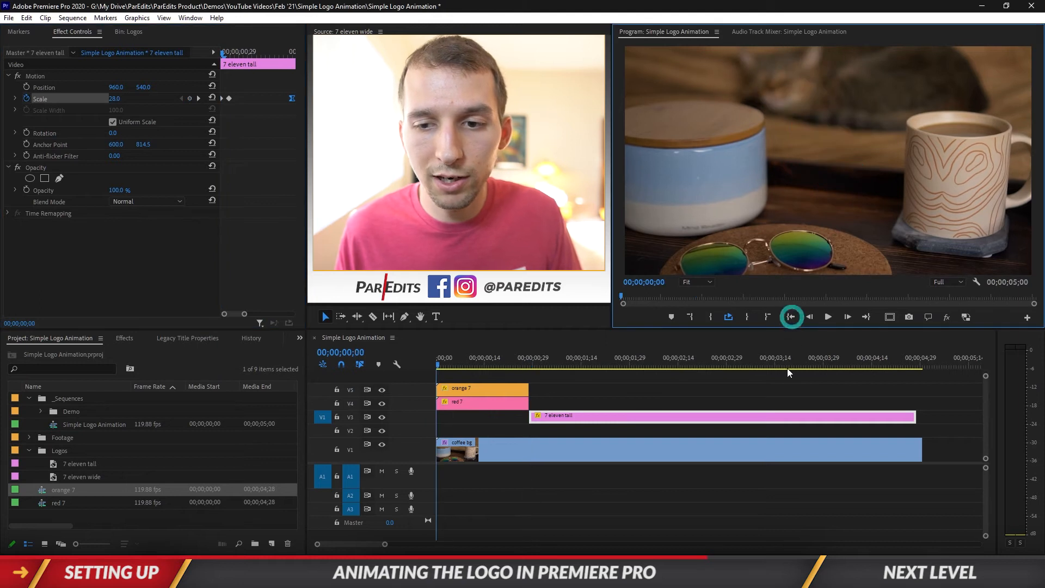
pyautogui.press('space')
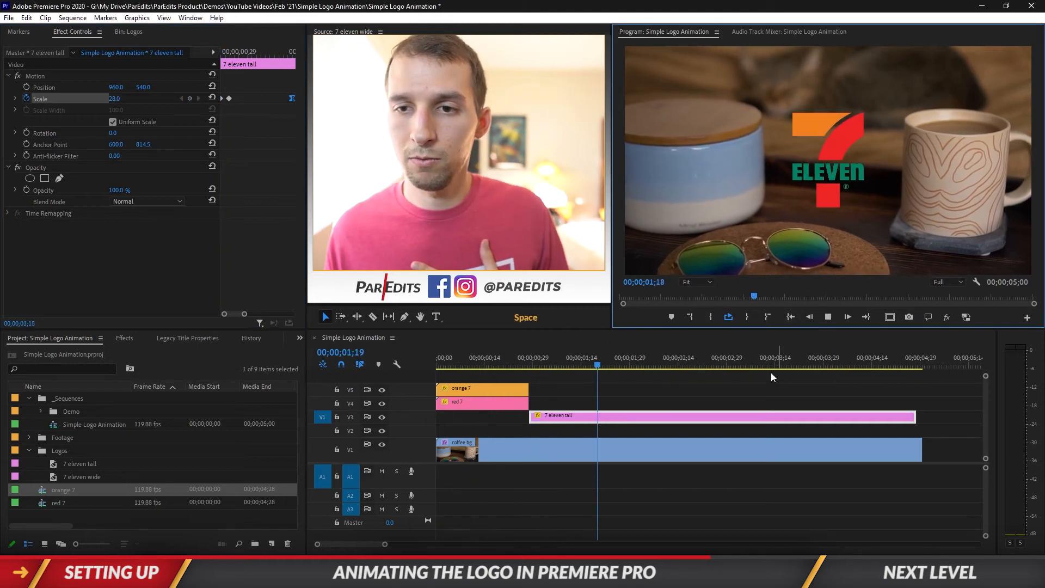
# Step: Retime the middle Scale keyframe so the logo's size peak falls just after 00;00;00;29
pyautogui.moveTo(244, 314); pyautogui.dragTo(262, 314)
pyautogui.scroll(-1, 260, 257)
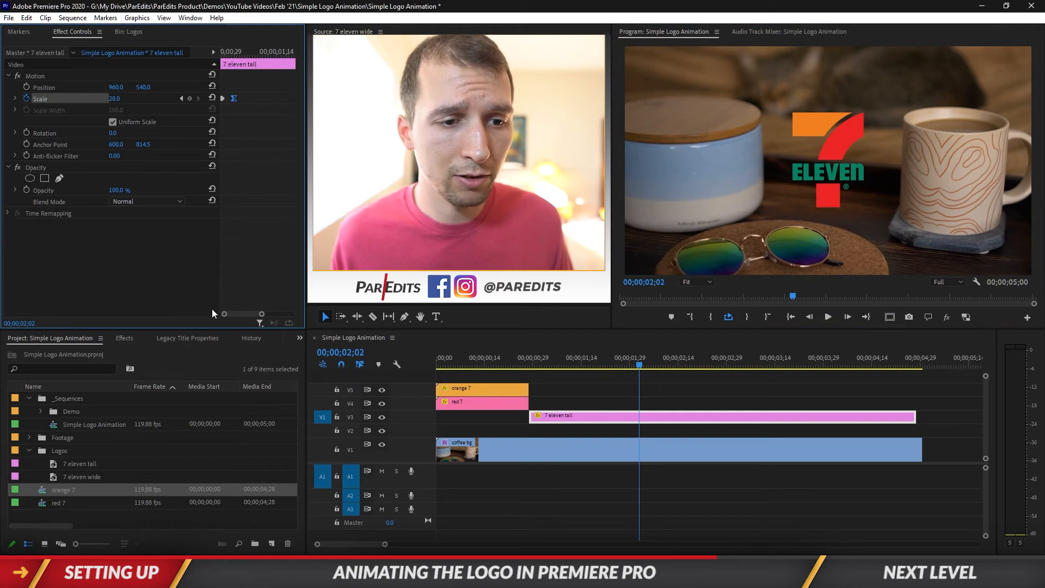
pyautogui.click(225, 98)
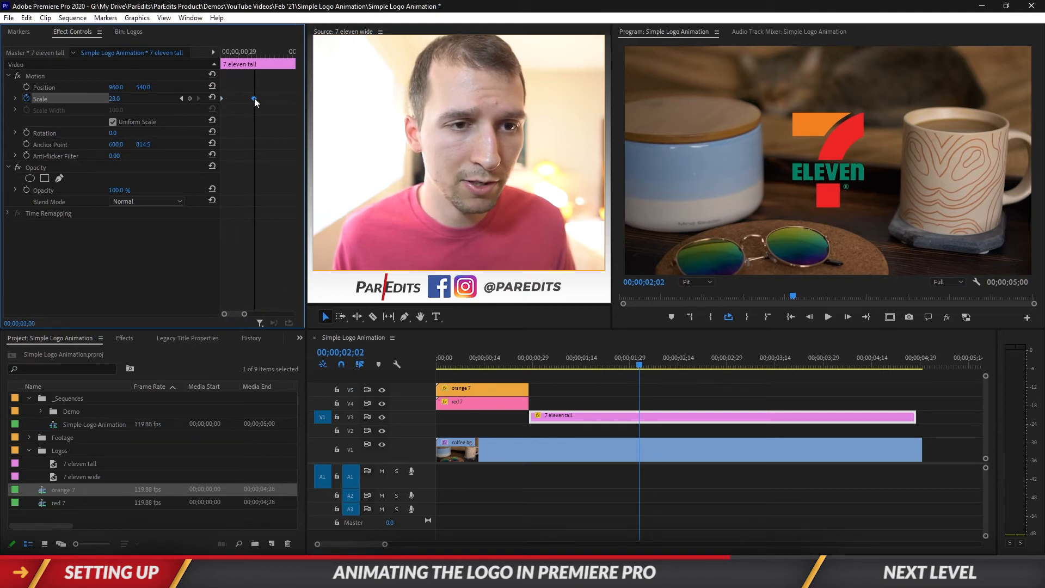
pyautogui.press('space')
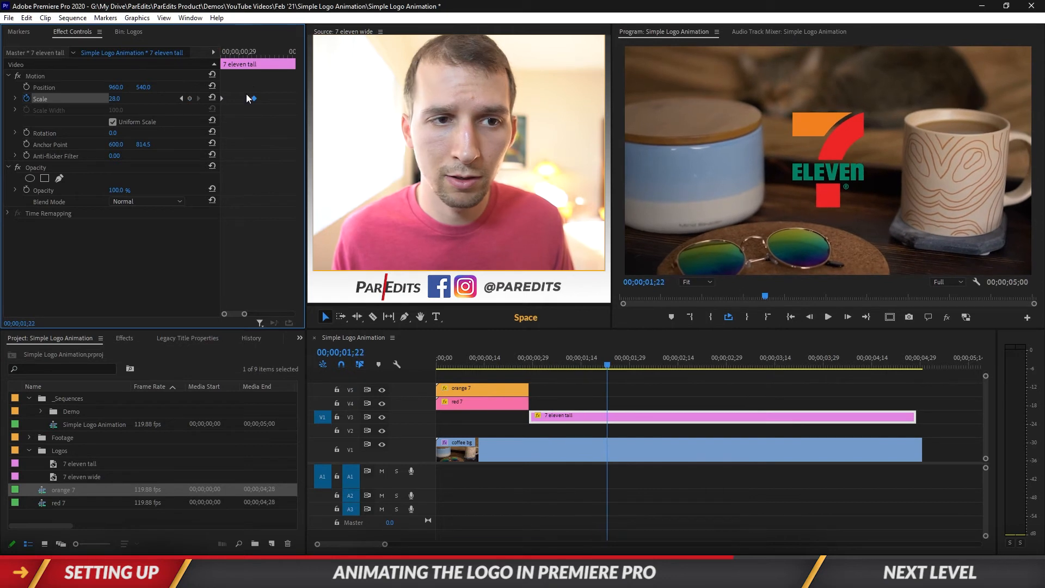
pyautogui.click(241, 52)
pyautogui.moveTo(254, 99); pyautogui.dragTo(243, 98)
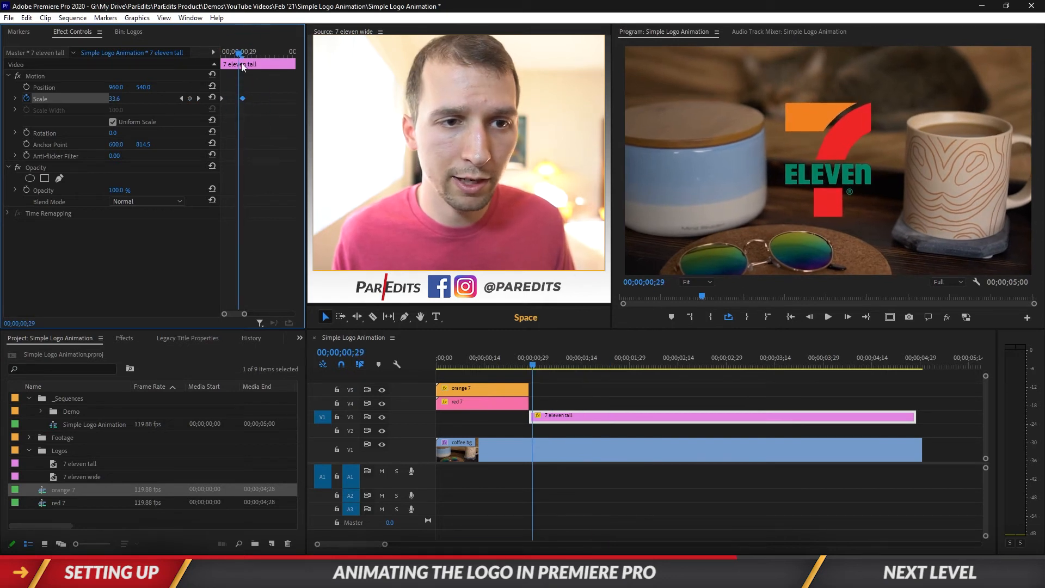
pyautogui.moveTo(243, 53); pyautogui.dragTo(157, 68)
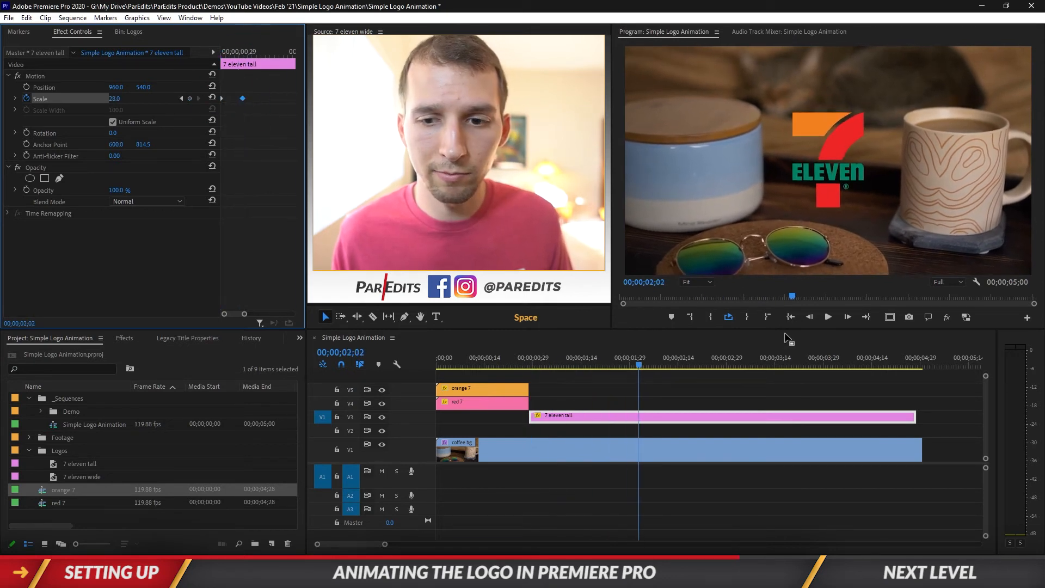
# Step: Replay the sequence from the start to check the retimed scale animation
pyautogui.click(790, 317)
pyautogui.press('space')
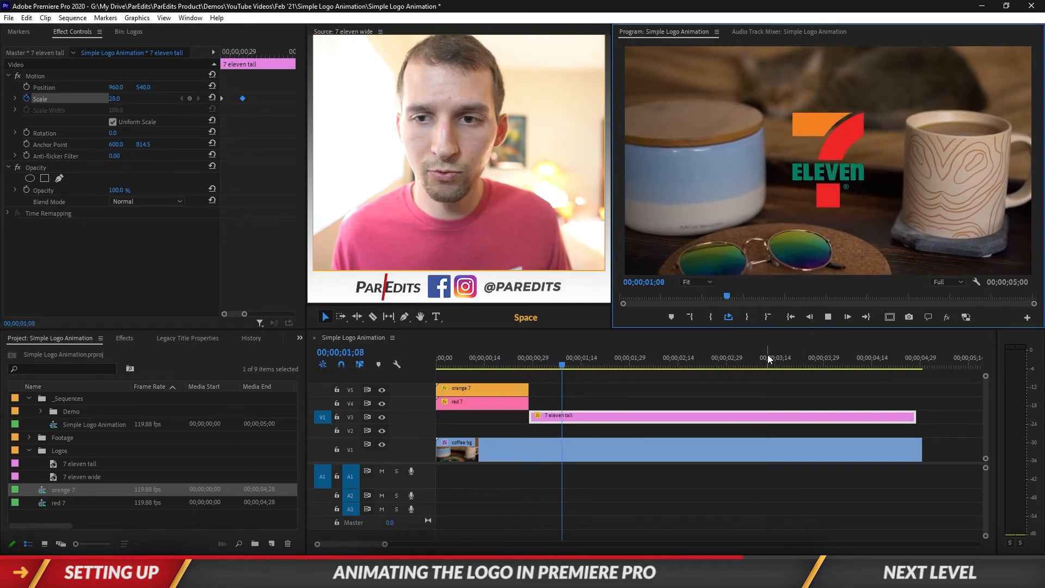
pyautogui.click(789, 318)
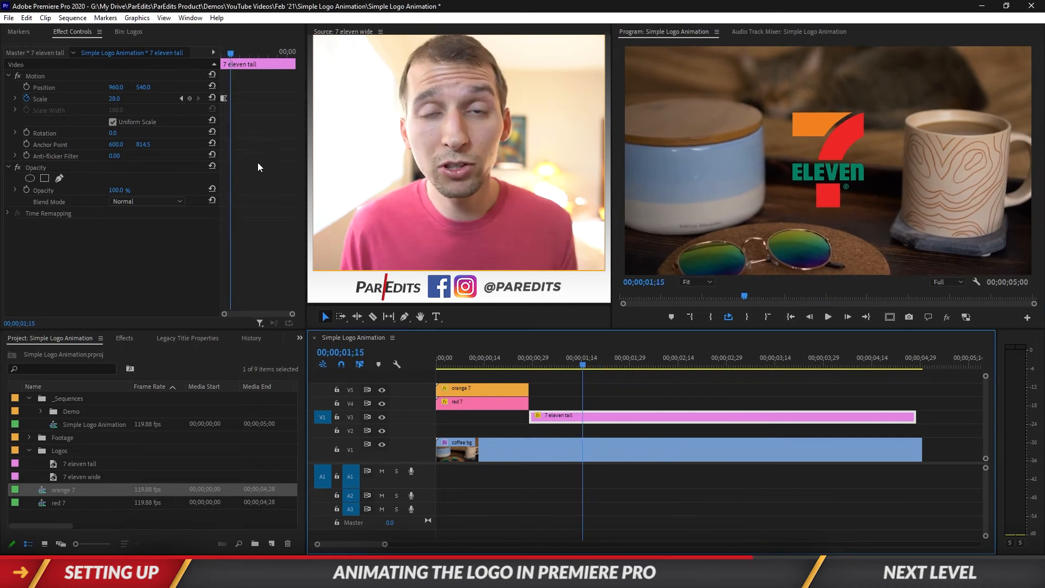
# Step: Search the effects for "bright" and apply Brightness & Contrast to the 7 eleven tall clip
pyautogui.click(124, 338)
pyautogui.click(74, 359)
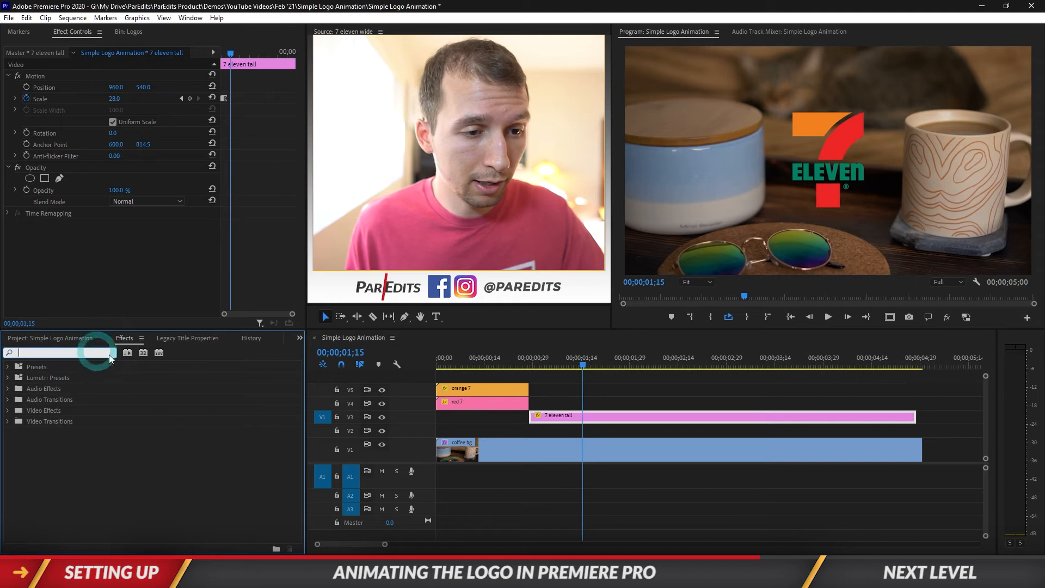
pyautogui.write('bright')
pyautogui.moveTo(103, 427); pyautogui.dragTo(601, 419)
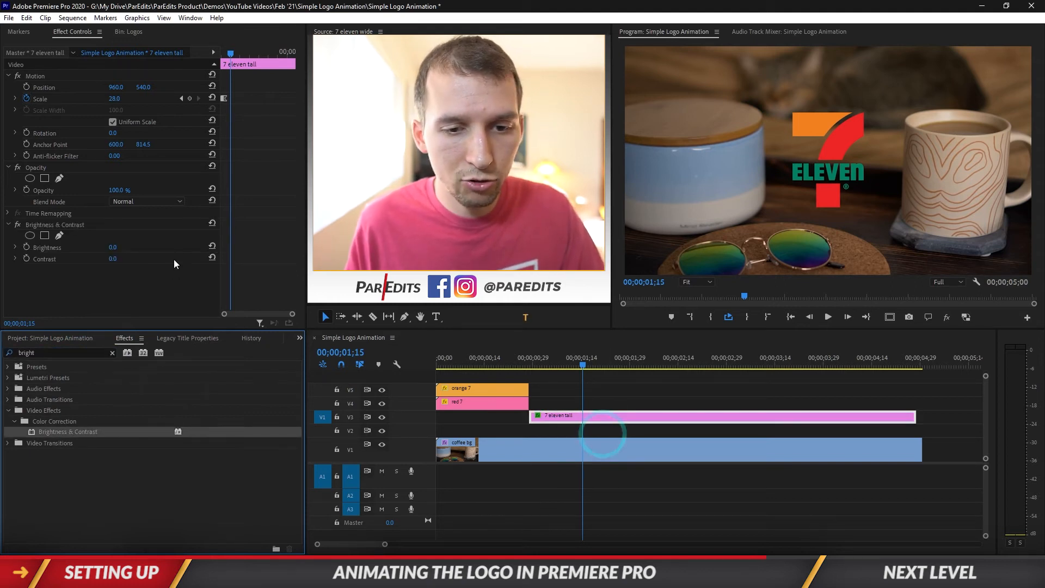
# Step: Keyframe the logo's Brightness from 100 at 00;00;00;28 down to 0 at 00;00;01;05
pyautogui.moveTo(238, 54); pyautogui.dragTo(212, 48)
pyautogui.click(298, 285)
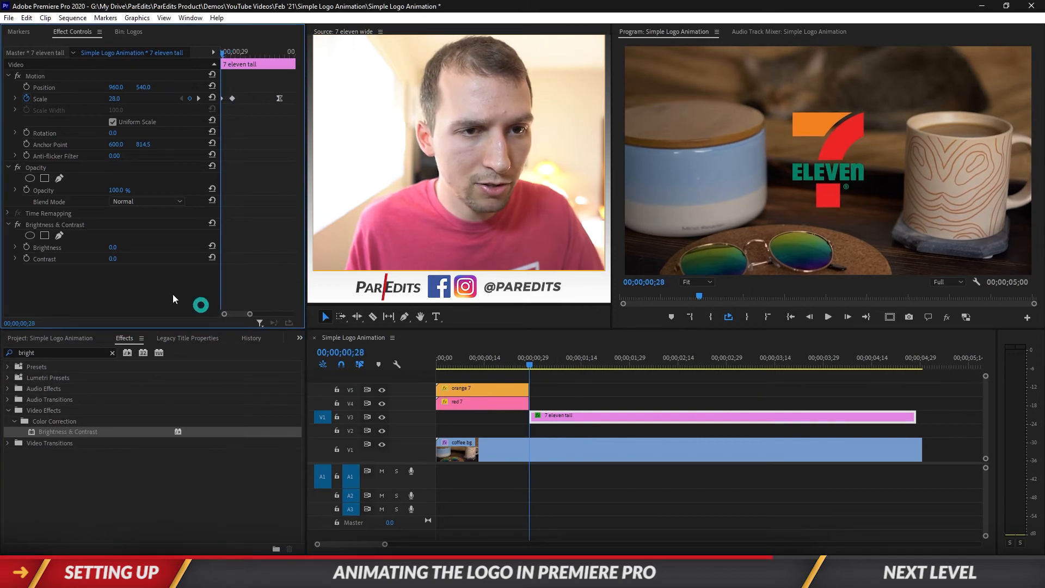
pyautogui.keyDown('shift'); pyautogui.click(280, 52); pyautogui.keyUp('shift')
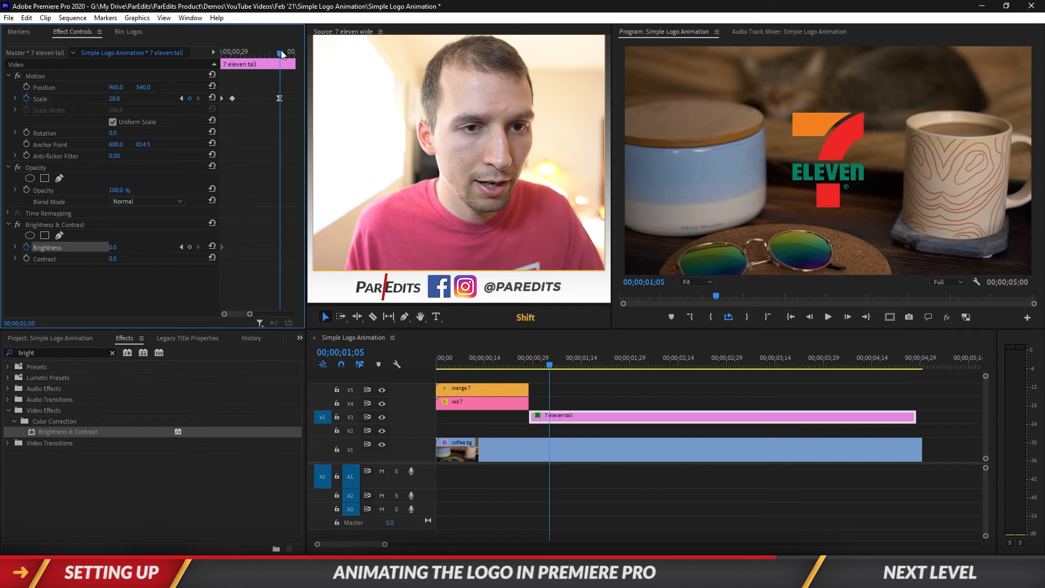
pyautogui.click(180, 247)
pyautogui.moveTo(112, 247); pyautogui.dragTo(166, 247)
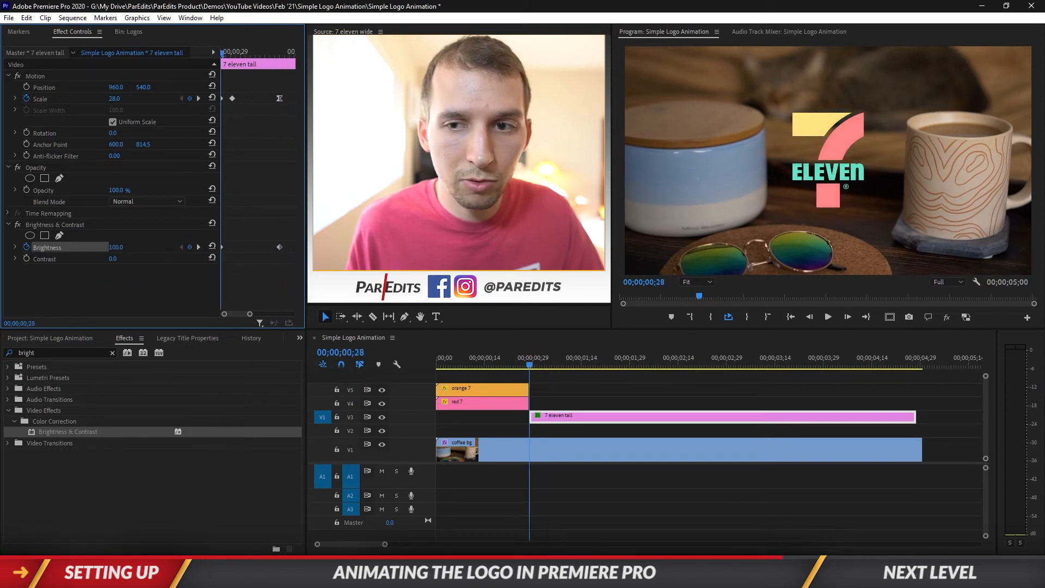
# Step: Play the sequence from the start to review the brightness flash on the logo
pyautogui.click(799, 325)
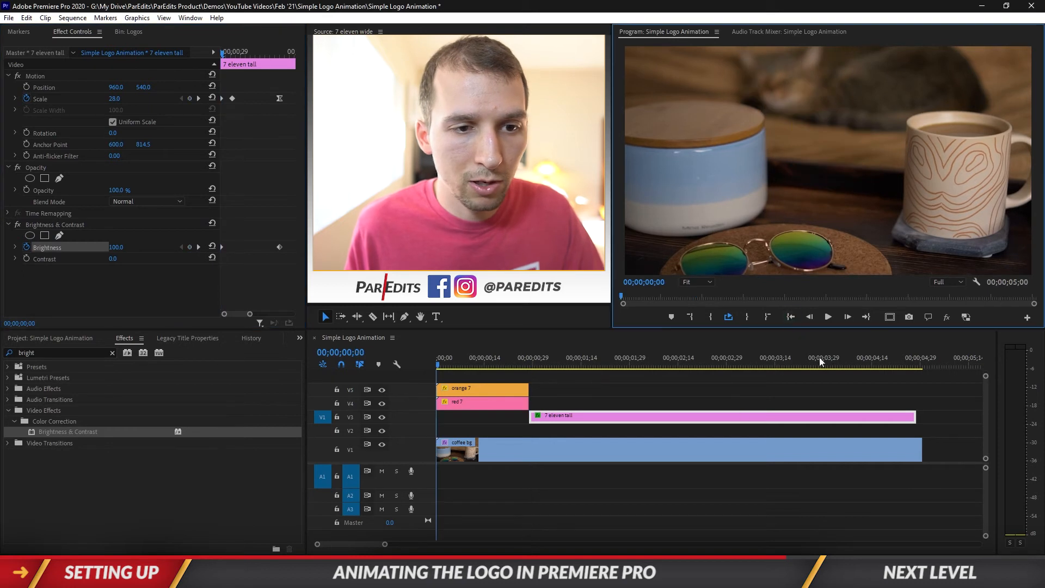
pyautogui.click(608, 398)
pyautogui.press('space')
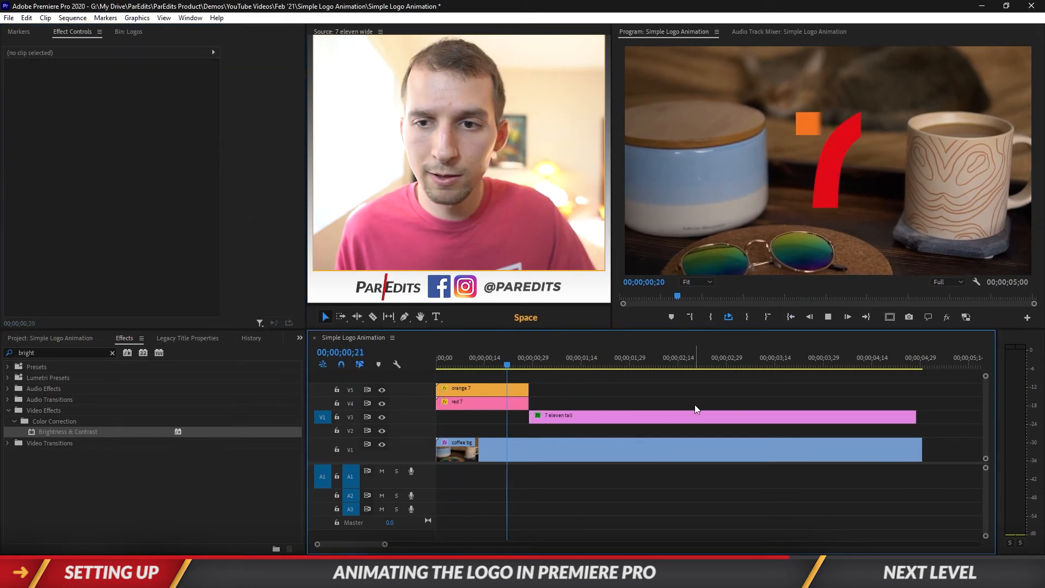
pyautogui.press('space')
# Step: Move the 7 eleven tall clip's last Brightness keyframe to 00;00;01;09 and apply Ease In to it
pyautogui.click(651, 420)
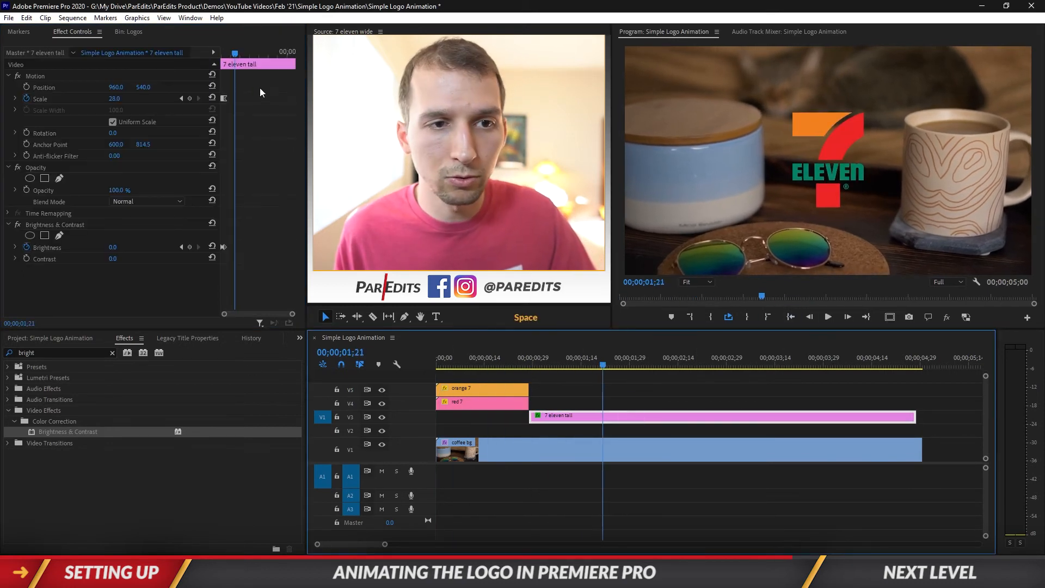
pyautogui.moveTo(292, 314); pyautogui.dragTo(260, 314)
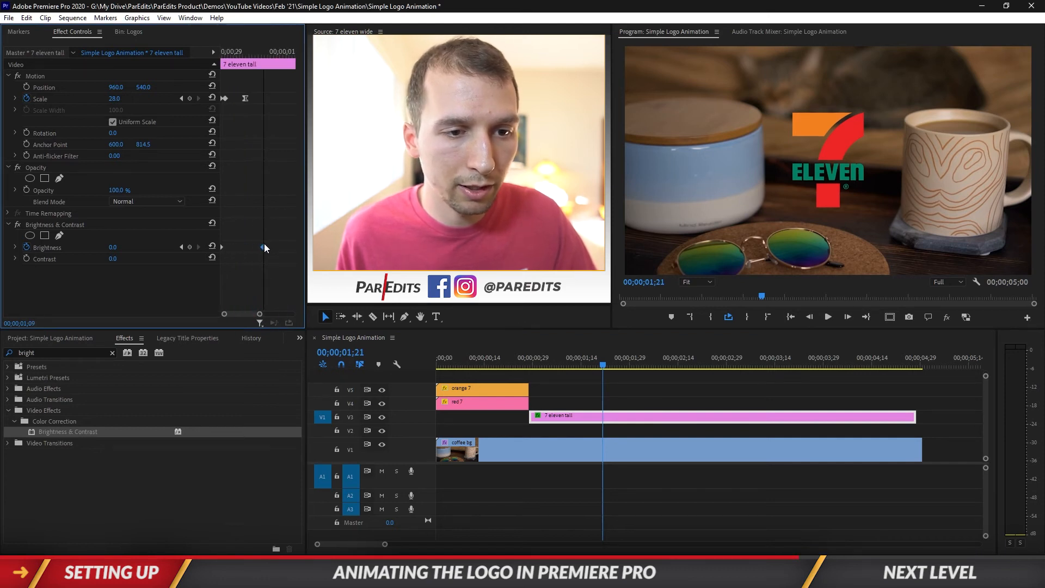
pyautogui.rightClick(265, 247)
pyautogui.click(311, 398)
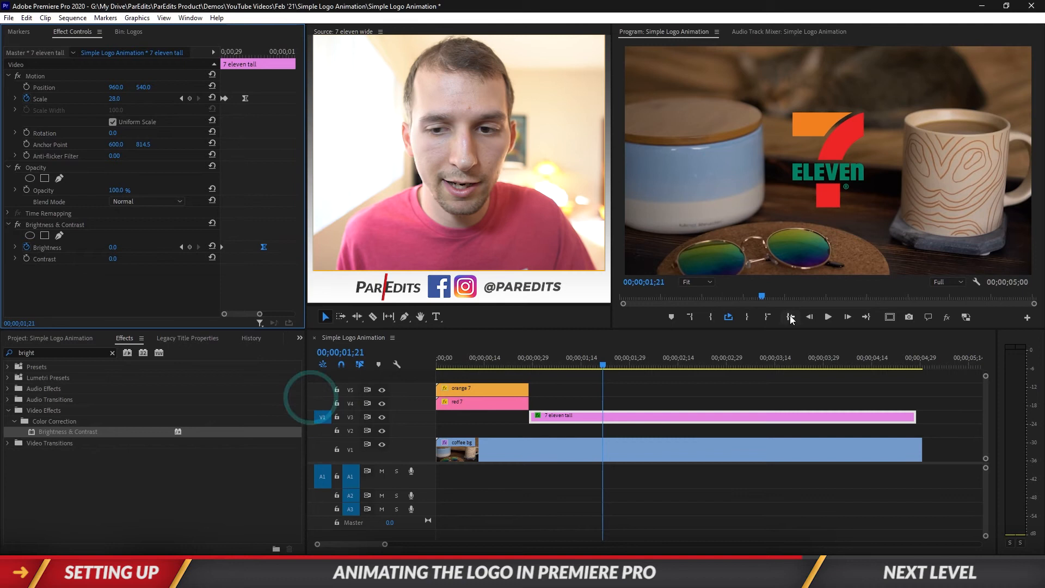
# Step: Play the sequence repeatedly from the start to check the slower, eased brightness flash, and return to the beginning
pyautogui.click(791, 318)
pyautogui.press('space')
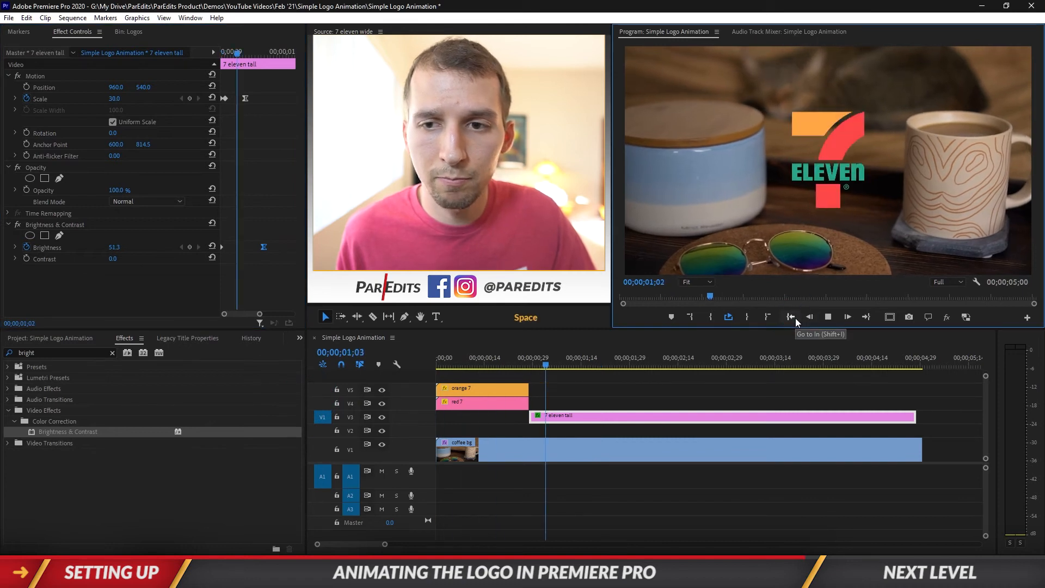
pyautogui.click(792, 317)
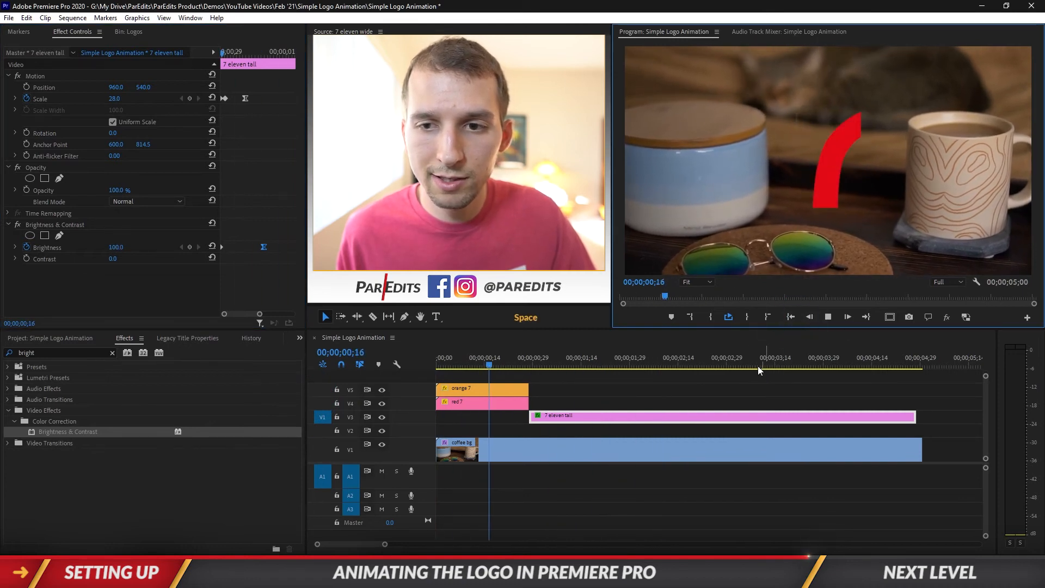
pyautogui.click(734, 394)
pyautogui.press('space')
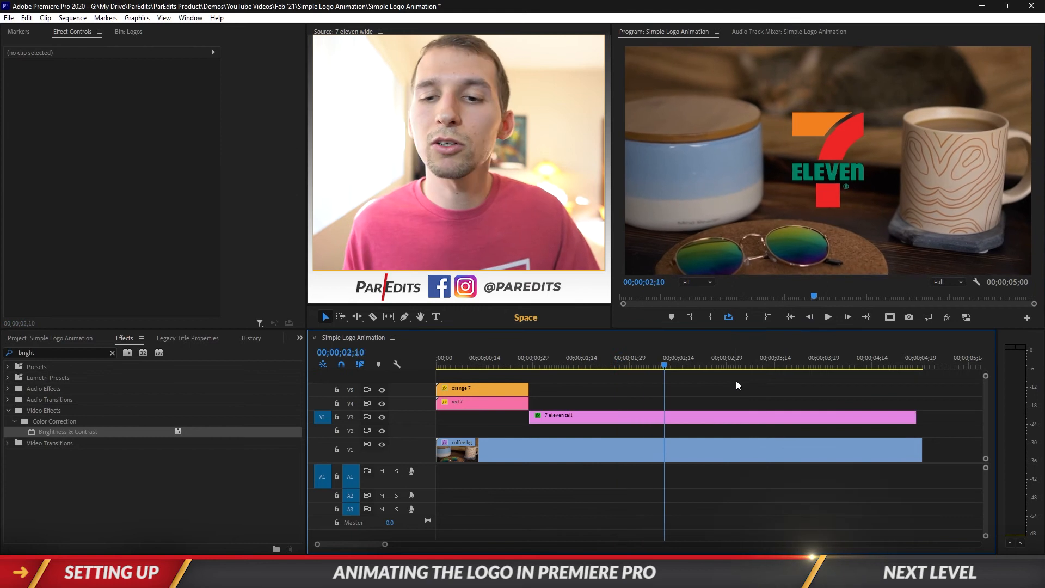
pyautogui.click(790, 317)
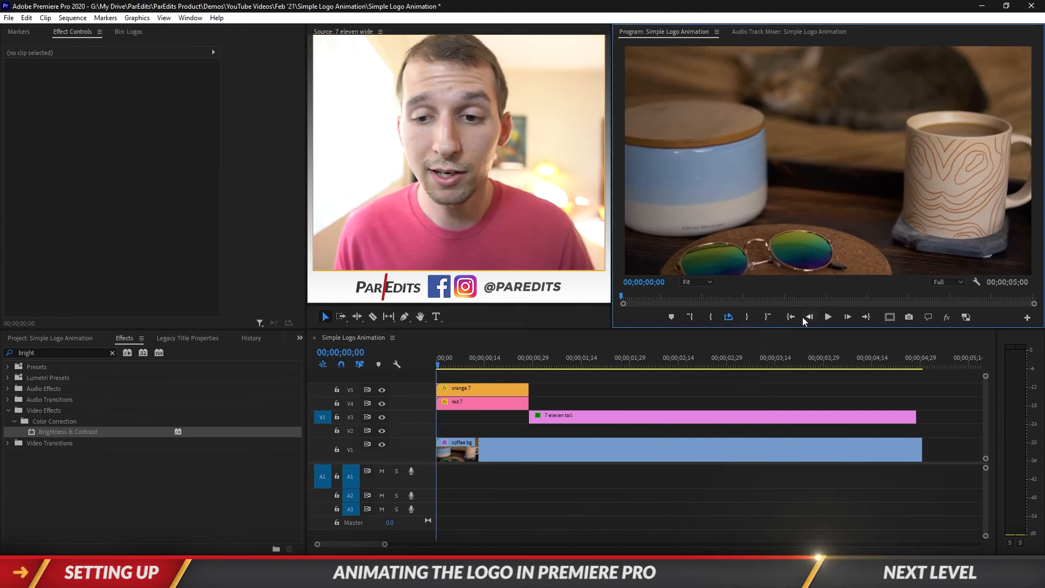
# Step: Search the effects for "drop" and apply Drop Shadow to the 7 eleven tall clip
pyautogui.doubleClick(82, 352)
pyautogui.write('dropshado')
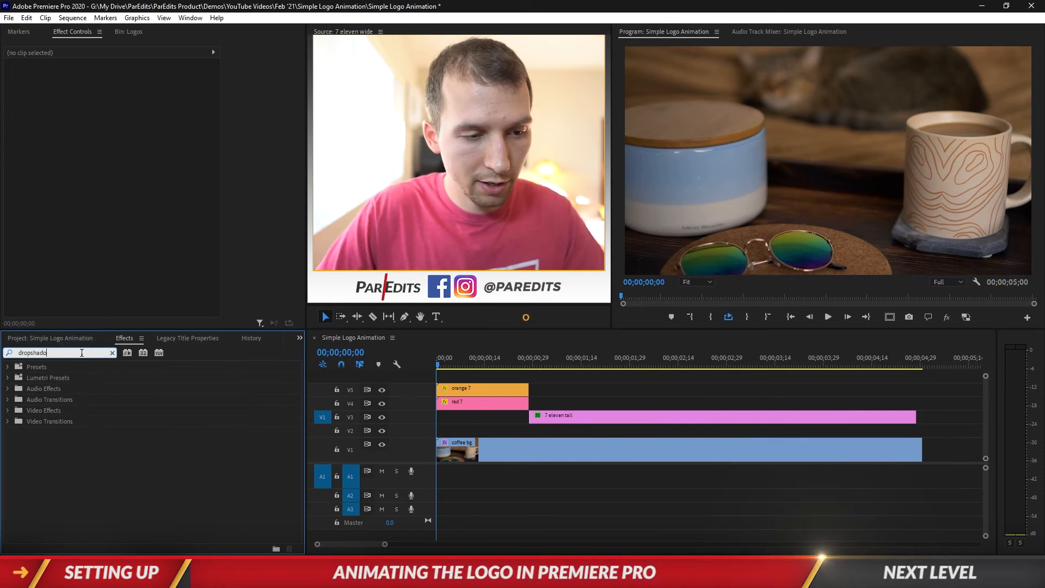
pyautogui.press('BackSpace')
pyautogui.press('BackSpace')
pyautogui.press('BackSpace')
pyautogui.press('BackSpace')
pyautogui.press('BackSpace')
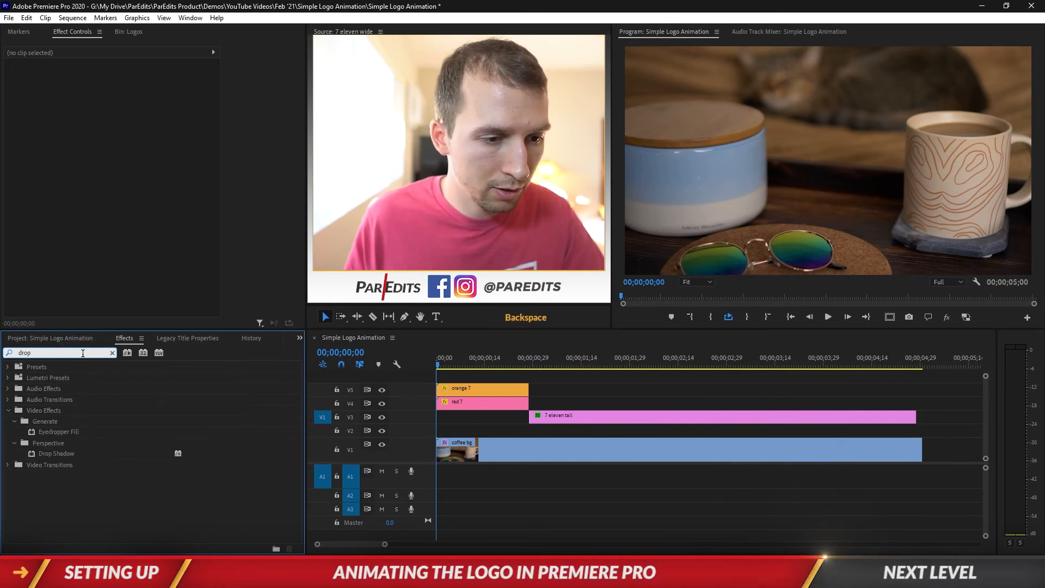
pyautogui.moveTo(58, 453); pyautogui.dragTo(562, 415)
# Step: With the full logo in view at 00;00;01;10, set the Drop Shadow opacity to 100% and softness to 186
pyautogui.click(568, 354)
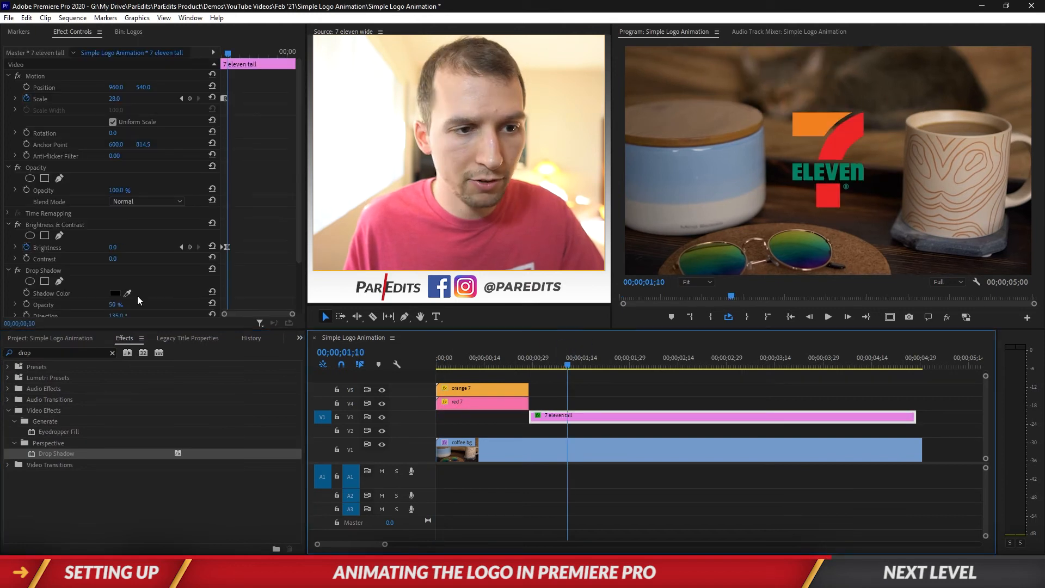
pyautogui.scroll(-5, 168, 272)
pyautogui.moveTo(114, 241); pyautogui.dragTo(123, 242)
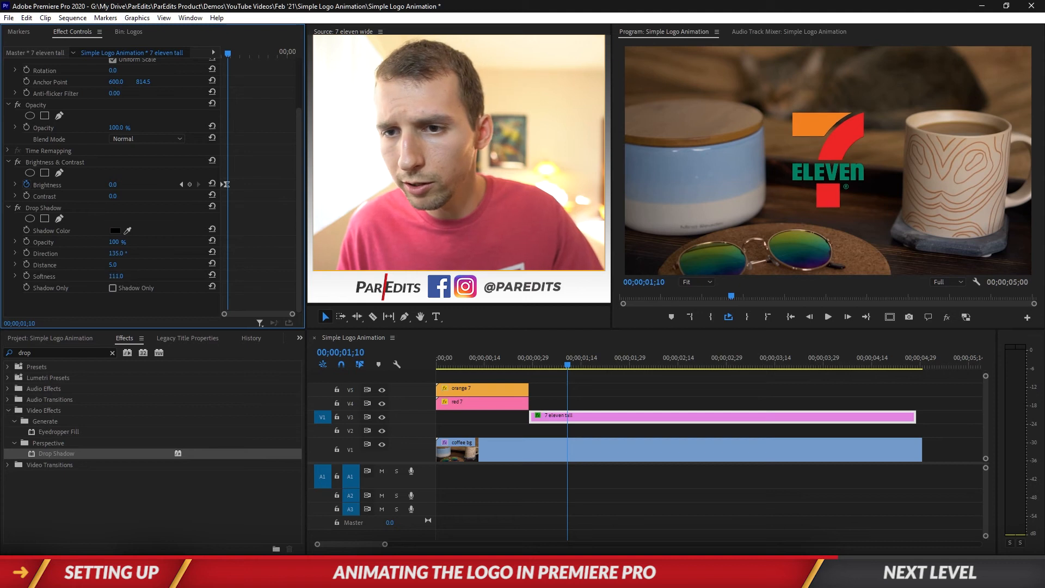
# Step: Duplicate the Drop Shadow effect on the 7 eleven tall clip
pyautogui.click(53, 206)
pyautogui.hotkey('ctrl', 'c')
pyautogui.hotkey('ctrl', 'v')
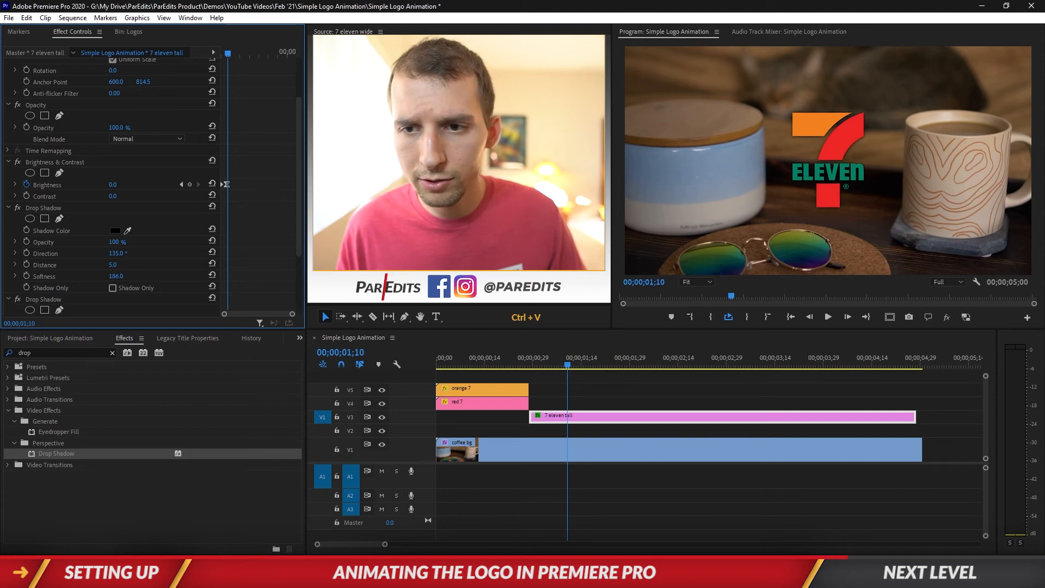
# Step: Collapse and select both Drop Shadow effects on the 7 eleven tall clip, and copy them
pyautogui.click(9, 207)
pyautogui.click(9, 219)
pyautogui.click(43, 271)
pyautogui.click(44, 282)
pyautogui.keyDown('ctrl'); pyautogui.click(54, 270); pyautogui.keyUp('ctrl')
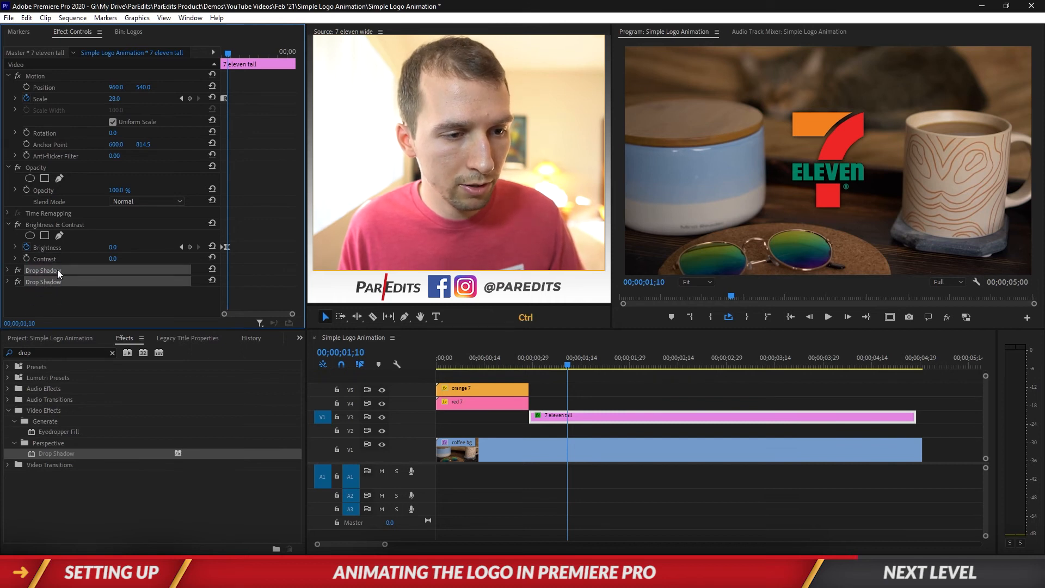
pyautogui.hotkey('ctrl', 'c')
# Step: Paste the two copied Drop Shadow effects onto the orange 7 clip and the red 7 clip
pyautogui.click(496, 358)
pyautogui.click(503, 389)
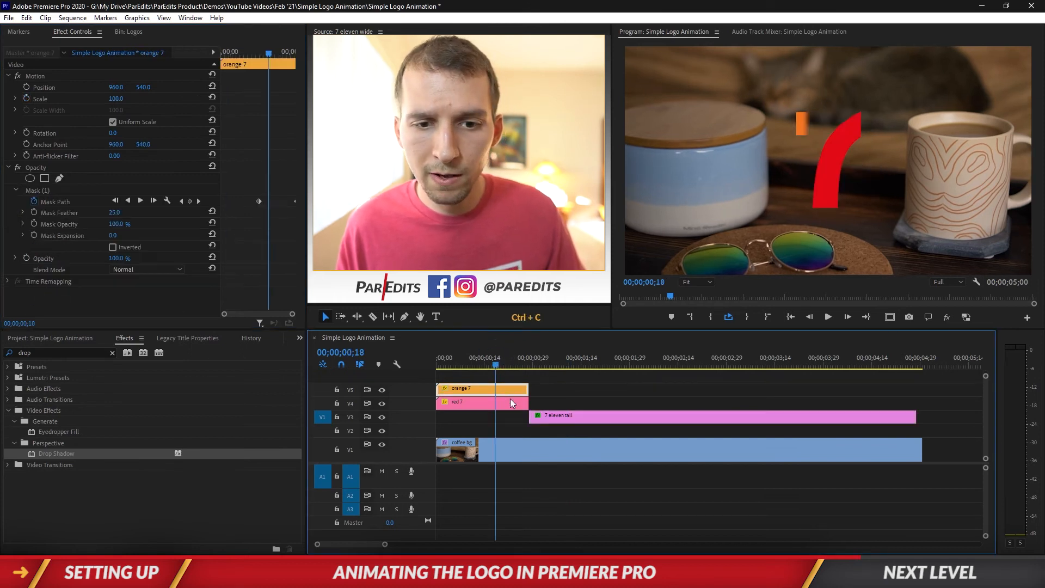
pyautogui.hotkey('ctrl', 'v')
pyautogui.click(513, 403)
pyautogui.hotkey('ctrl', 'v')
# Step: Play the sequence from the start to check the drop shadows on the 7 reveals and the full logo
pyautogui.click(791, 316)
pyautogui.click(736, 391)
pyautogui.press('space')
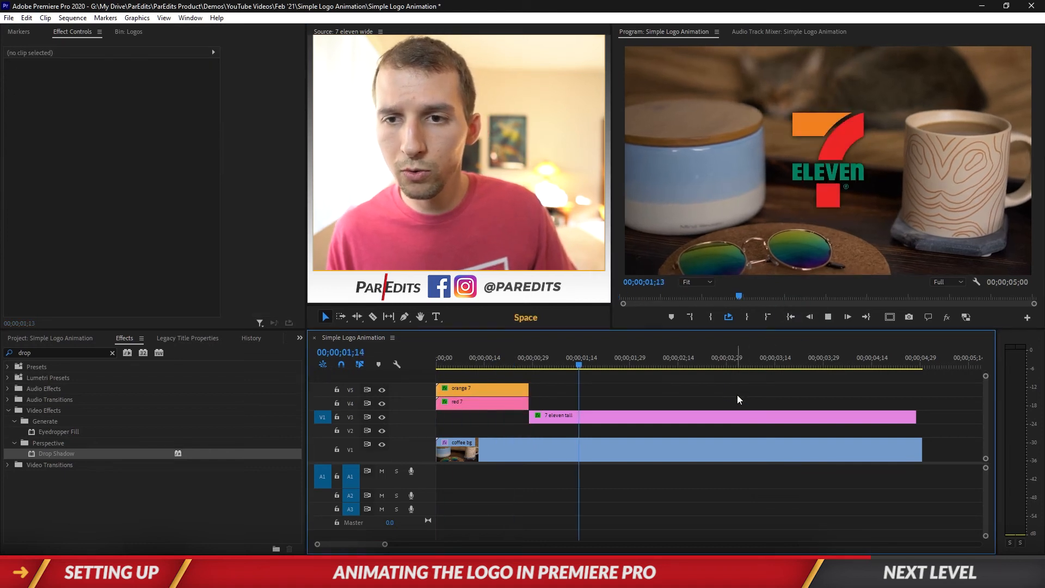
pyautogui.click(789, 319)
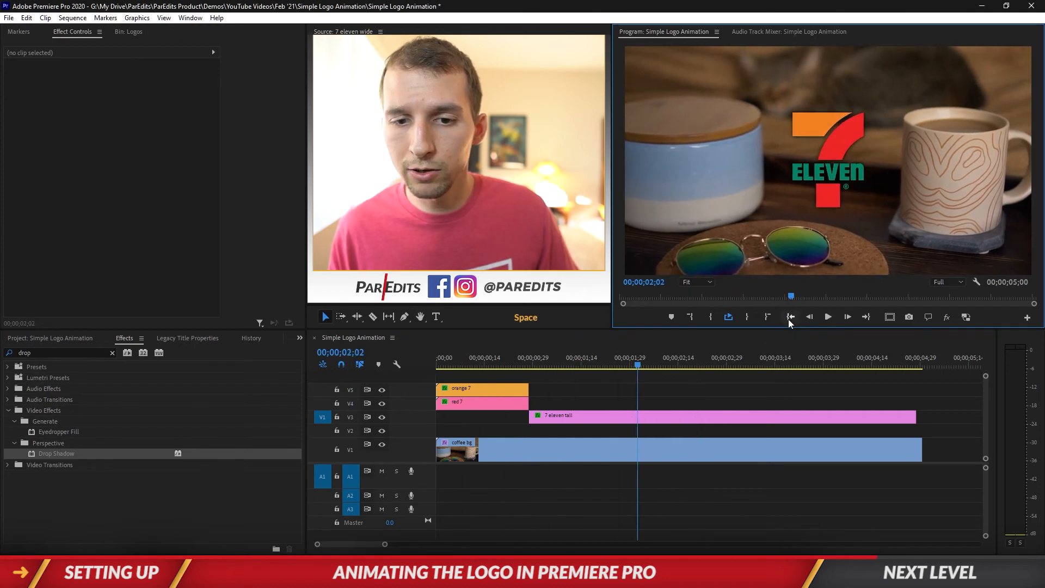
# Step: Split the 7 eleven tall clip at 00;00;01;08 and add a Cross Dissolve at the cut with a duration of 00;00;00;02
pyautogui.click(582, 355)
pyautogui.moveTo(582, 355)
pyautogui.mouseDown()
pyautogui.moveTo(548, 354)
pyautogui.moveTo(561, 353)
pyautogui.mouseUp()
pyautogui.press('c')
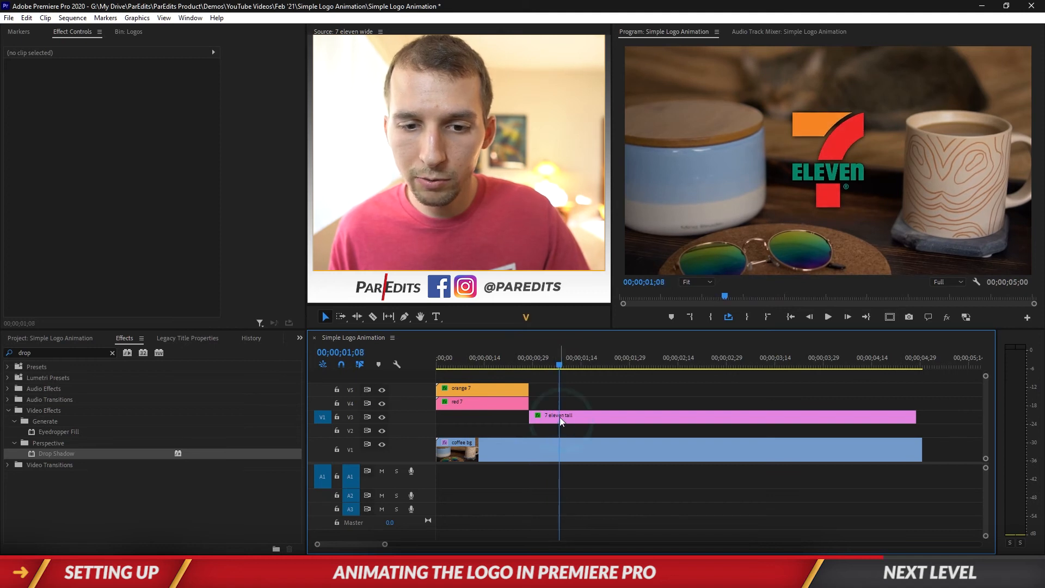
pyautogui.click(563, 417)
pyautogui.press('v')
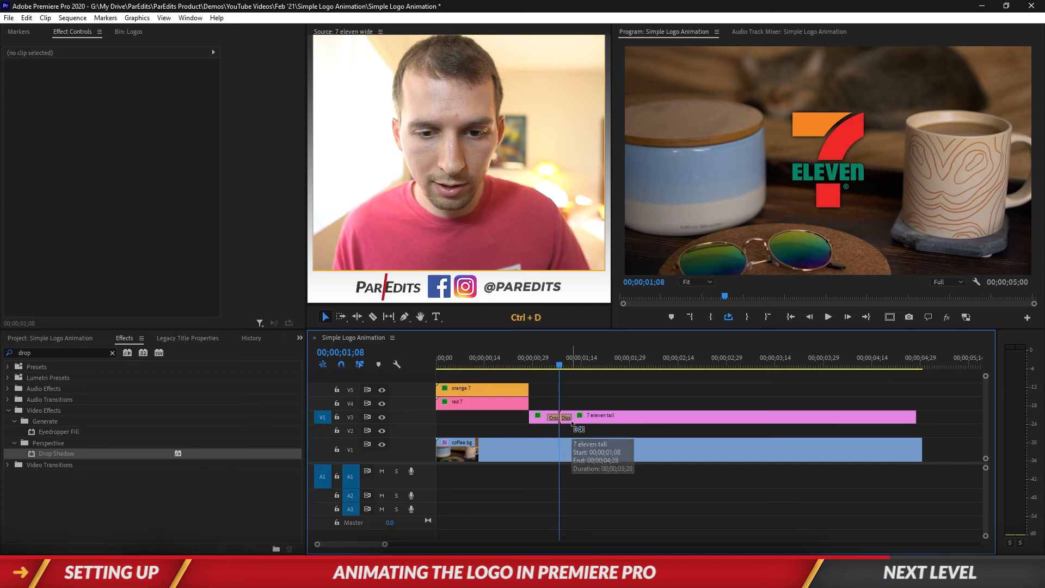
pyautogui.hotkey('ctrl', 'd')
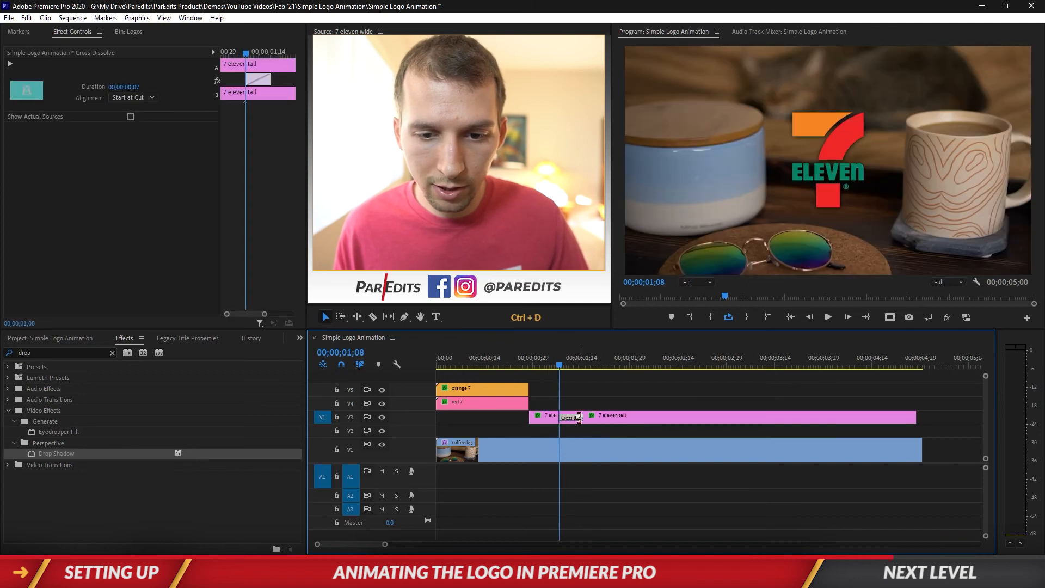
pyautogui.moveTo(581, 417); pyautogui.dragTo(563, 417)
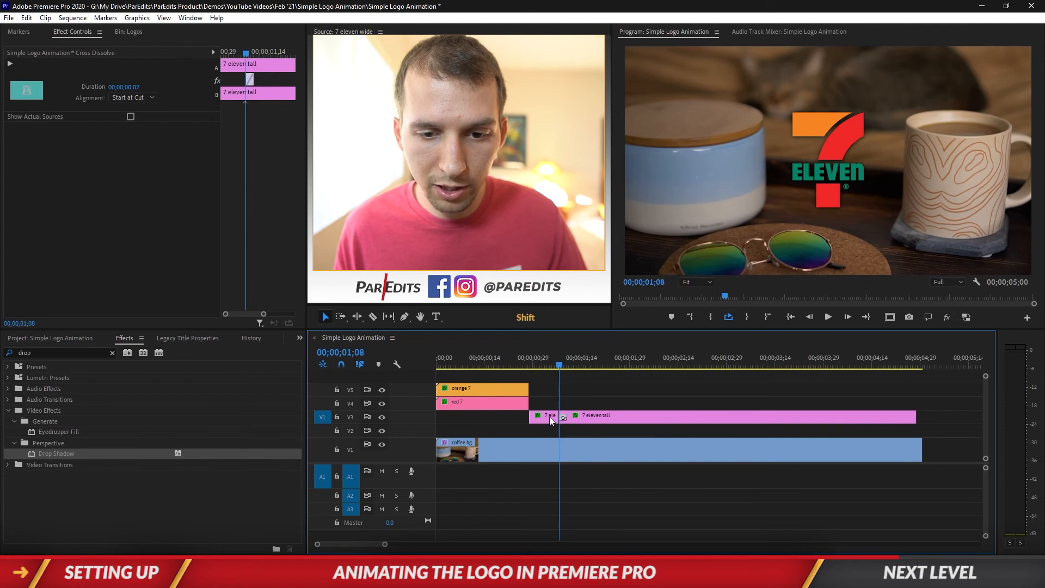
# Step: At 00;00;01;05, add an inverted elliptical opacity mask to the first 7 eleven tall segment and move it below the final N of ELEVEN
pyautogui.click(550, 418)
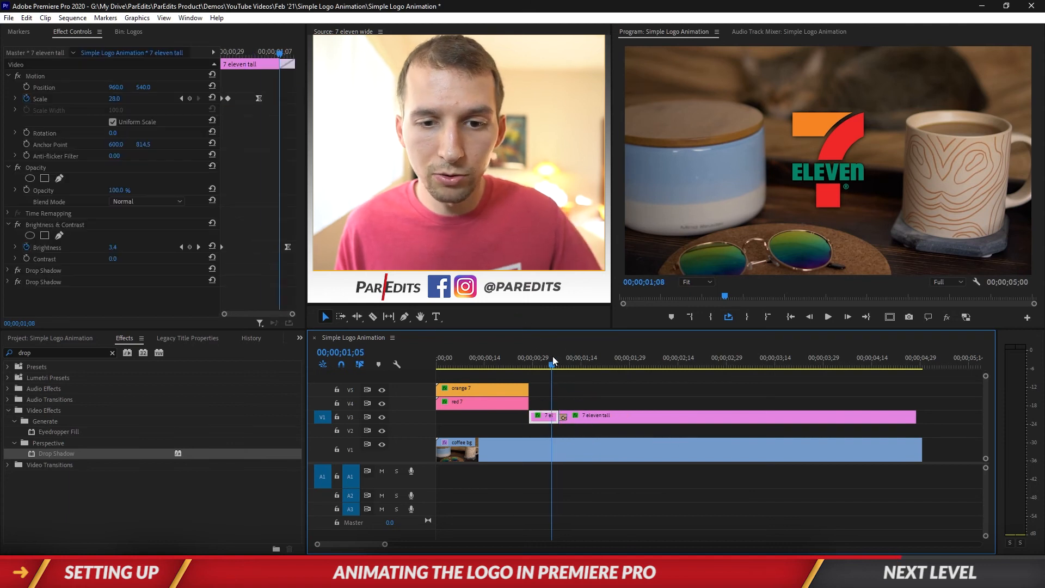
pyautogui.click(550, 357)
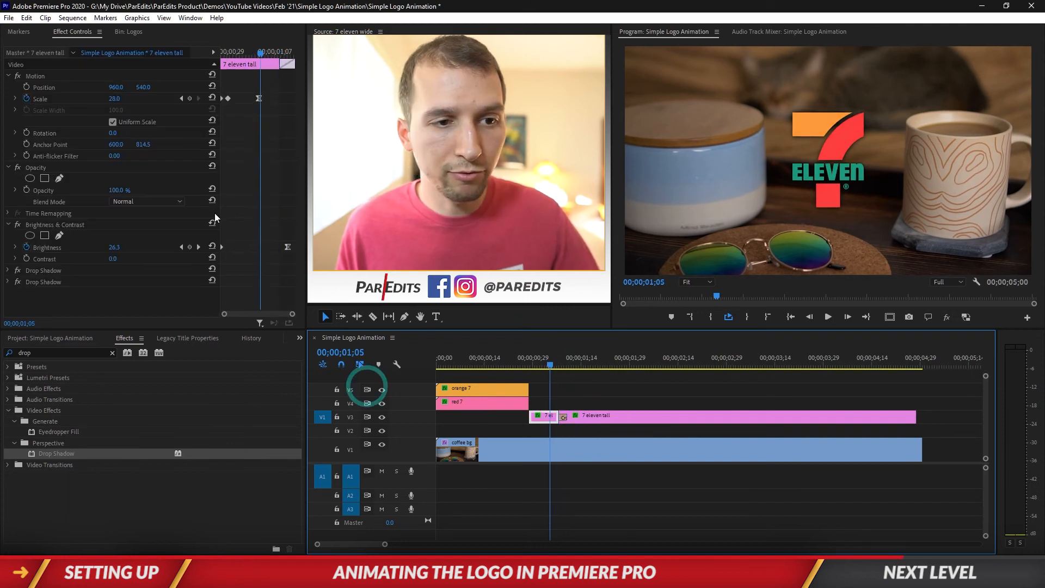
pyautogui.click(30, 178)
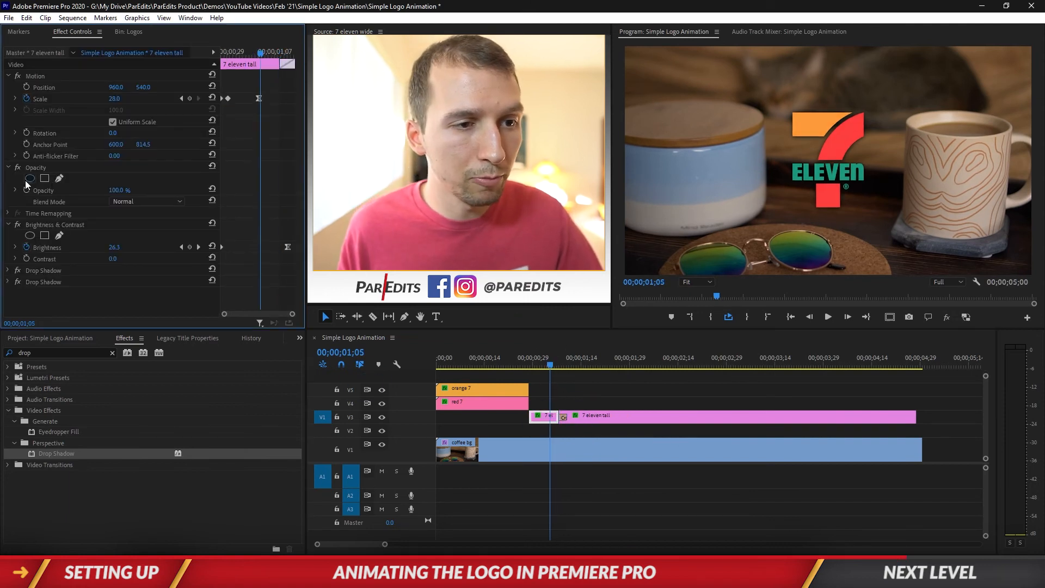
pyautogui.moveTo(837, 163); pyautogui.dragTo(842, 191)
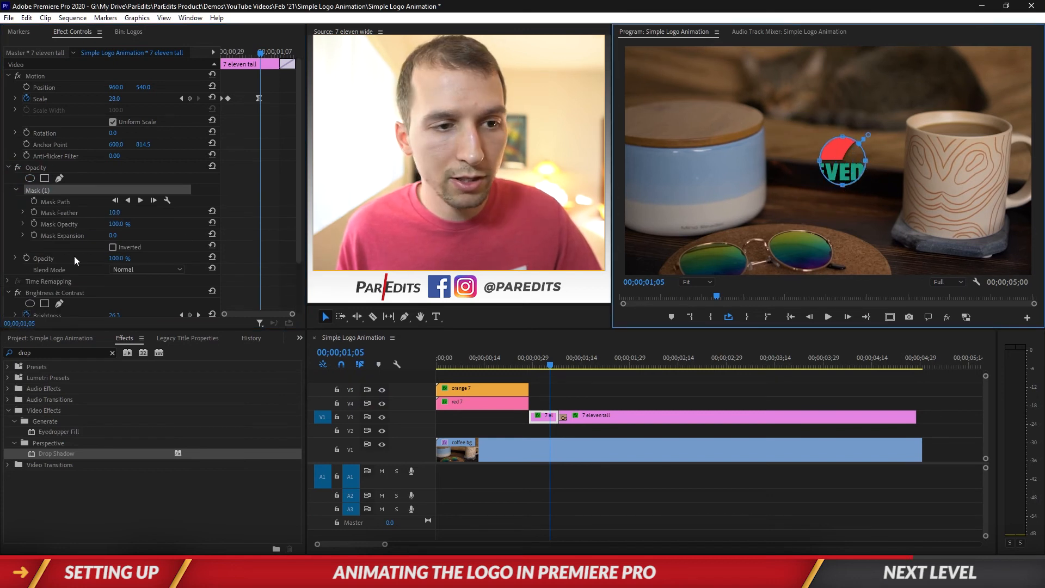
pyautogui.click(113, 247)
pyautogui.moveTo(840, 160); pyautogui.dragTo(865, 205)
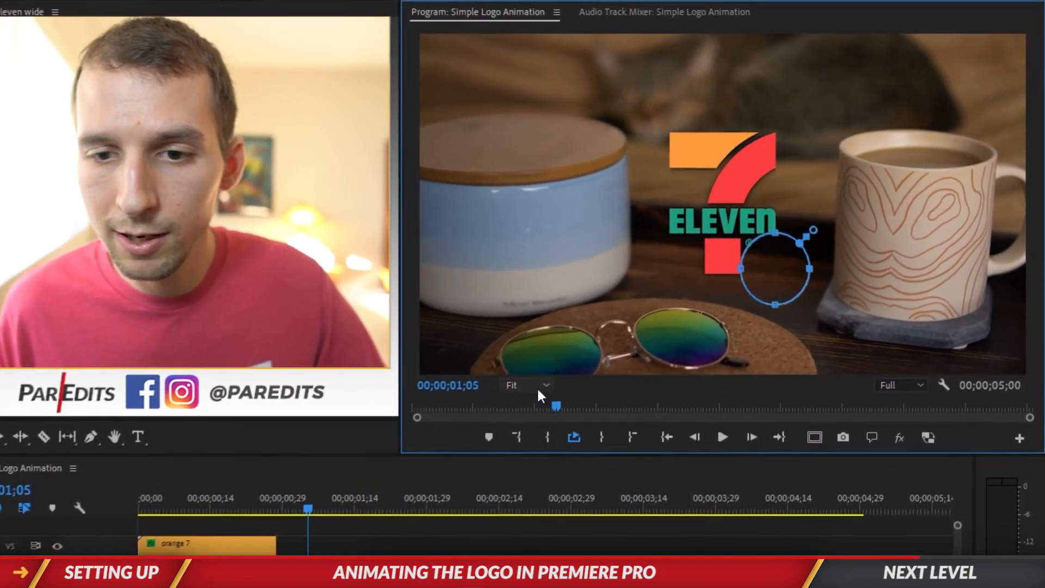
# Step: Shrink the elliptical mask into a small oval and position it over the ® symbol so that only the symbol is hidden
pyautogui.click(696, 282)
pyautogui.click(527, 513)
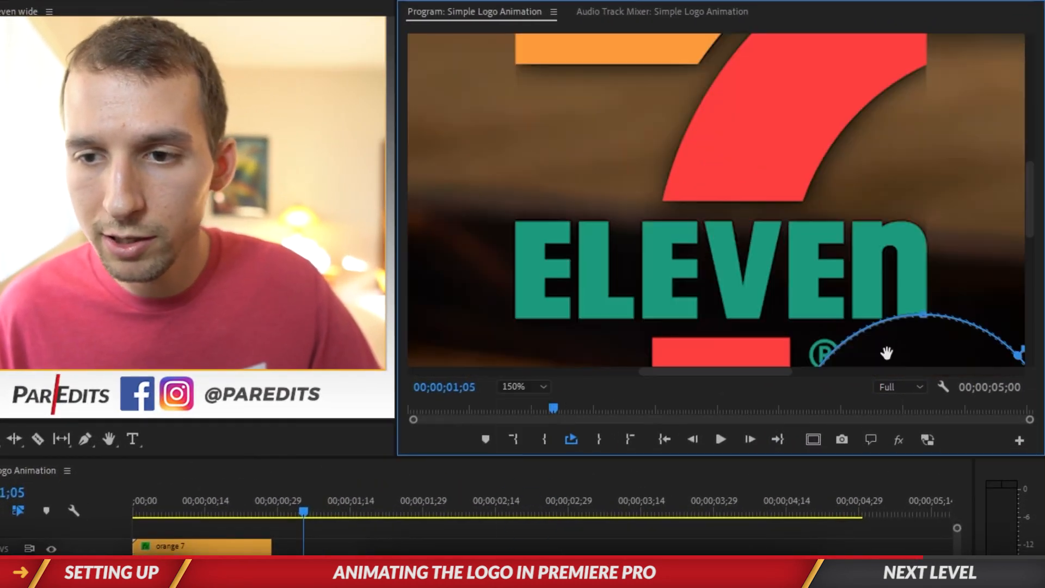
pyautogui.click(1027, 239)
pyautogui.moveTo(1027, 246); pyautogui.dragTo(1027, 215)
pyautogui.moveTo(926, 227); pyautogui.dragTo(793, 226)
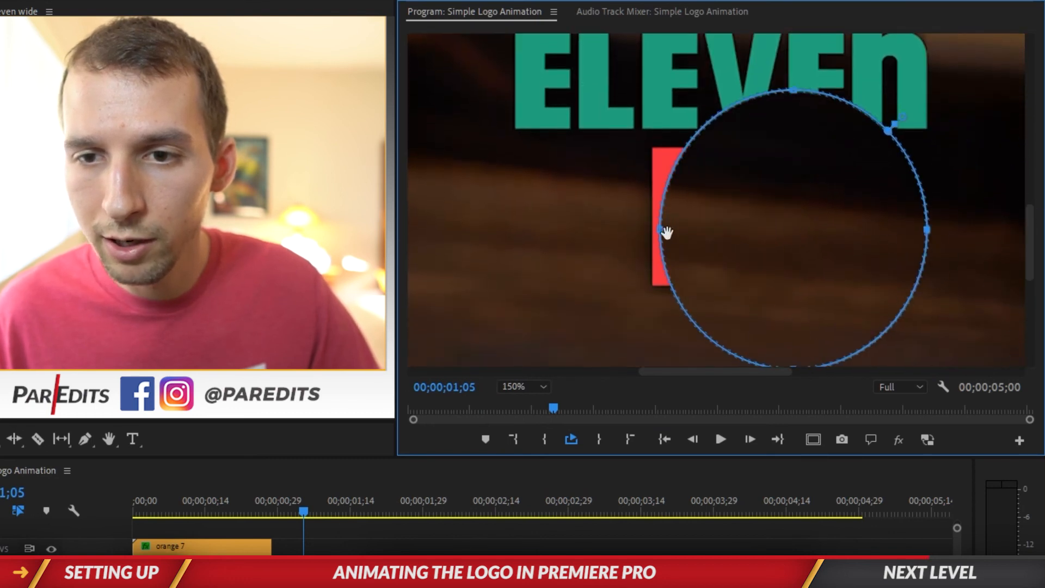
pyautogui.moveTo(666, 229); pyautogui.dragTo(798, 229)
pyautogui.moveTo(862, 98); pyautogui.dragTo(863, 311)
pyautogui.moveTo(923, 342); pyautogui.dragTo(826, 174)
pyautogui.click(658, 552)
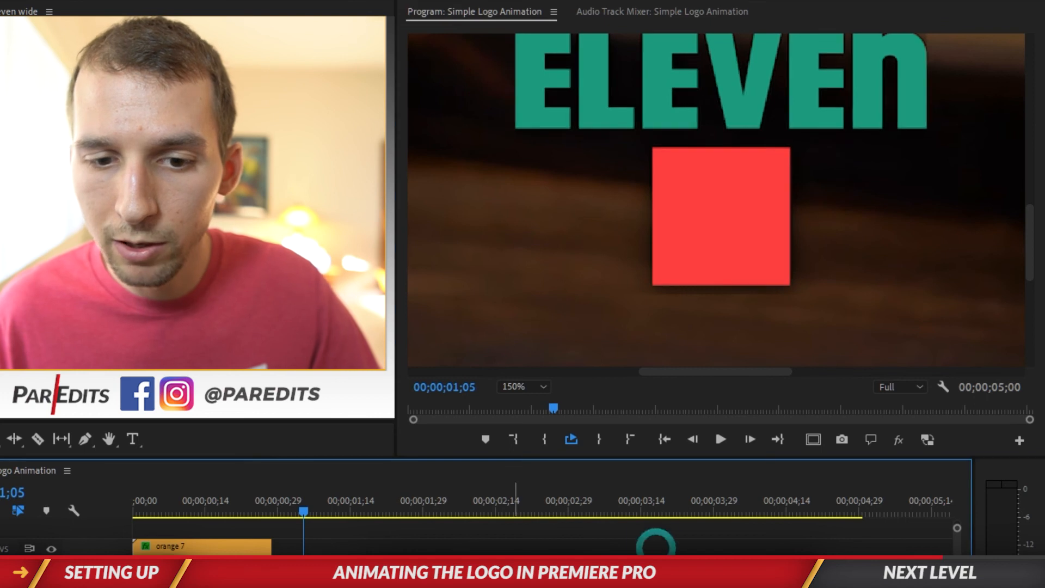
pyautogui.click(525, 386)
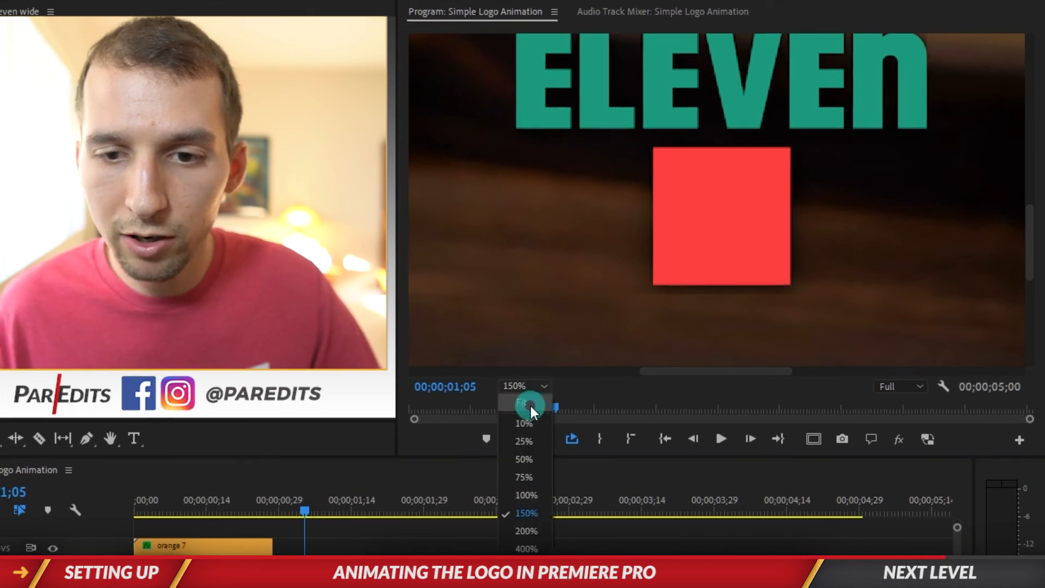
pyautogui.click(517, 415)
# Step: Play the sequence from the start to check the ® symbol's dissolve after the logo reveal
pyautogui.click(361, 511)
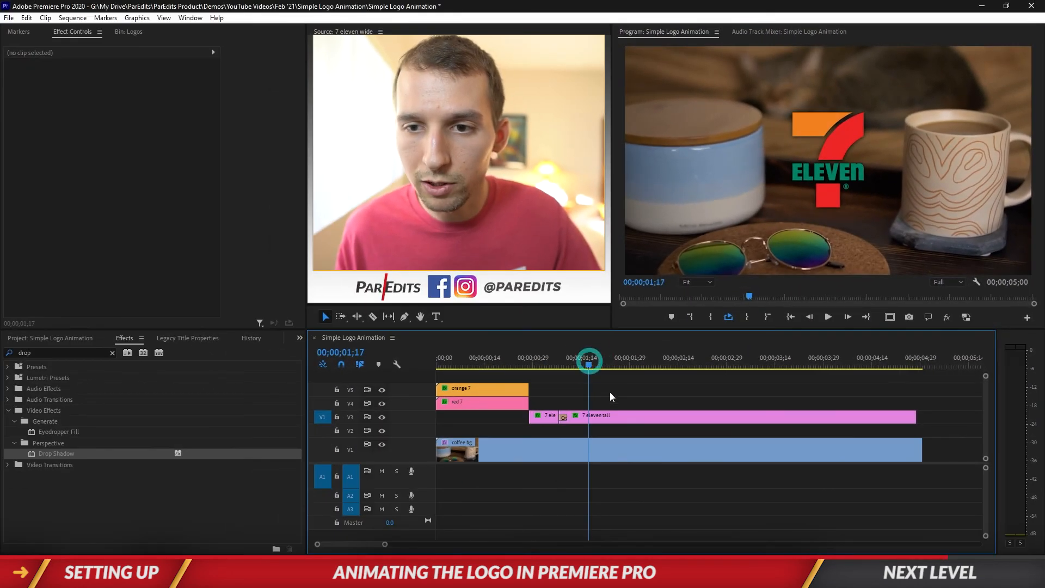
pyautogui.click(792, 317)
pyautogui.press('space')
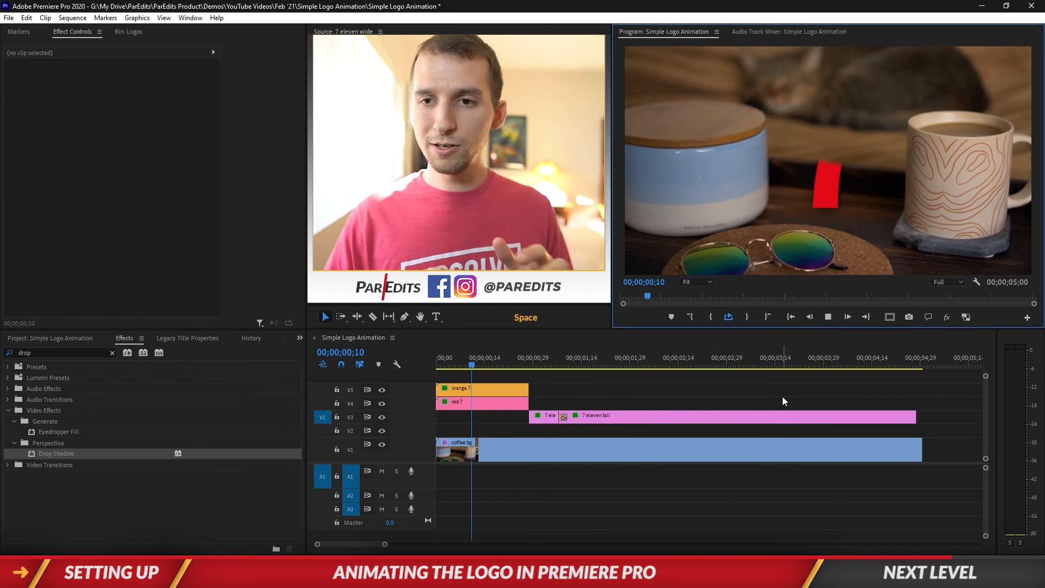